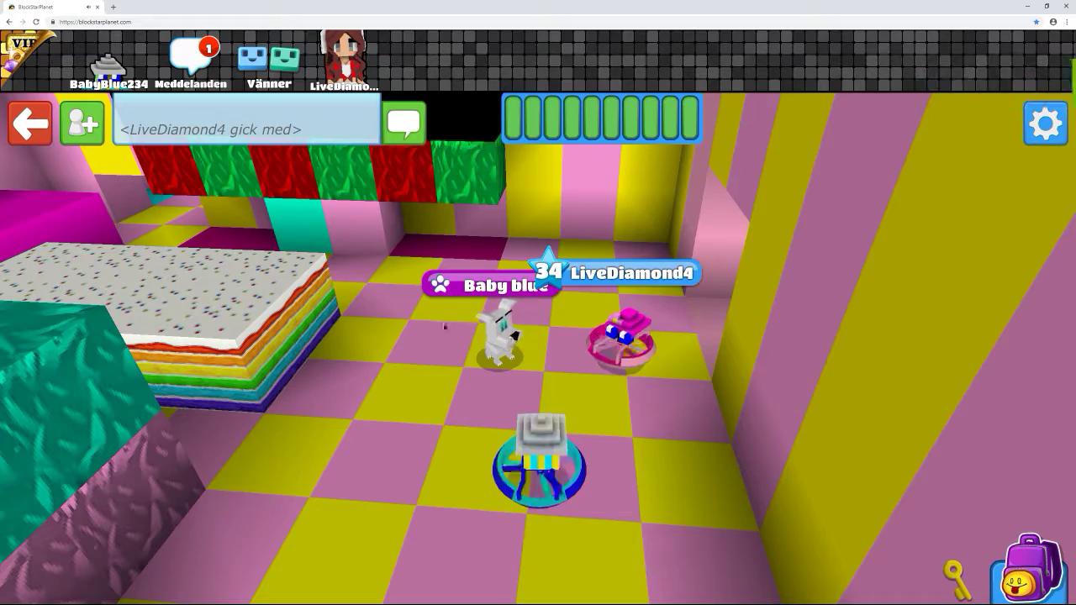
- Steer the avatar up onto the rainbow cake, then off into the corridor toward Baby blue
{"action": "mouse_move", "coordinate": [444, 317]}
{"action": "left_mouse_down"}
{"action": "mouse_move", "coordinate": [588, 337]}
{"action": "mouse_move", "coordinate": [336, 336]}
{"action": "left_mouse_up"}
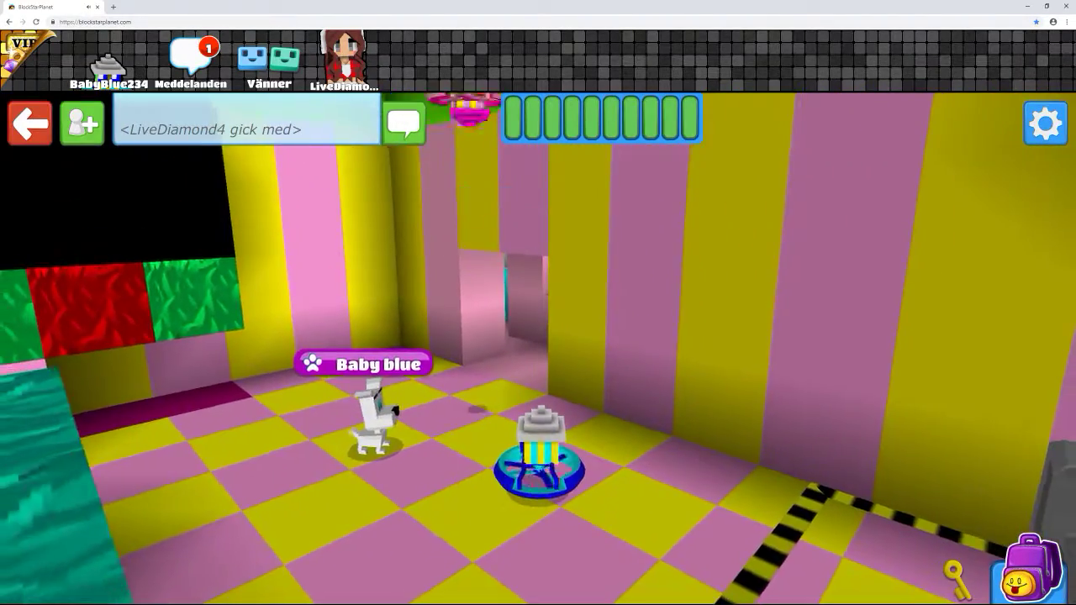
{"action": "mouse_move", "coordinate": [538, 336]}
{"action": "left_mouse_down"}
{"action": "mouse_move", "coordinate": [420, 337]}
{"action": "mouse_move", "coordinate": [574, 380]}
{"action": "left_mouse_up"}
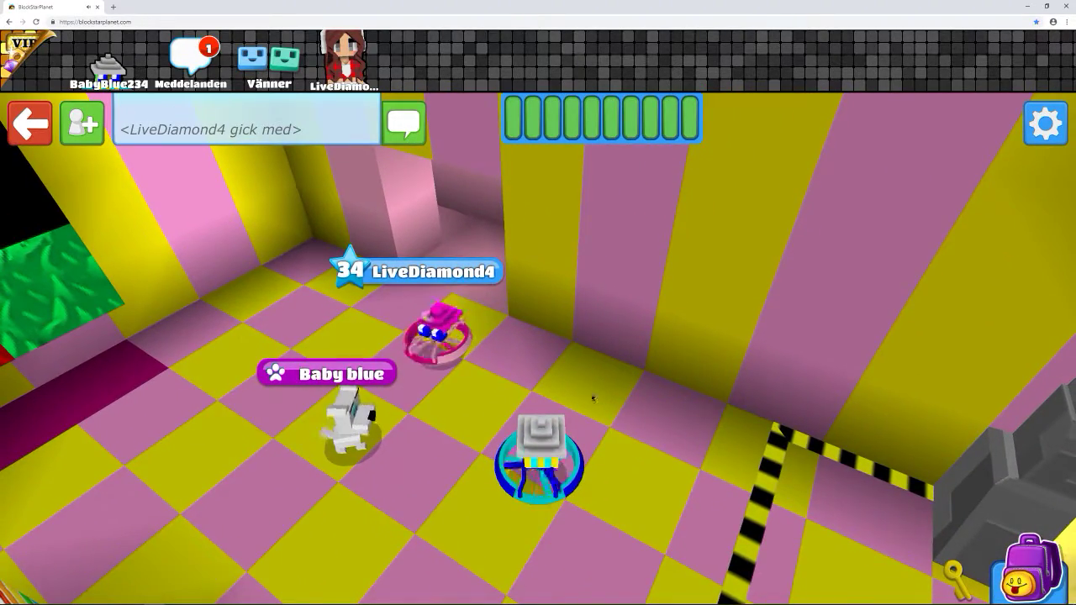
{"action": "left_click_drag", "start_coordinate": [551, 406], "coordinate": [471, 395]}
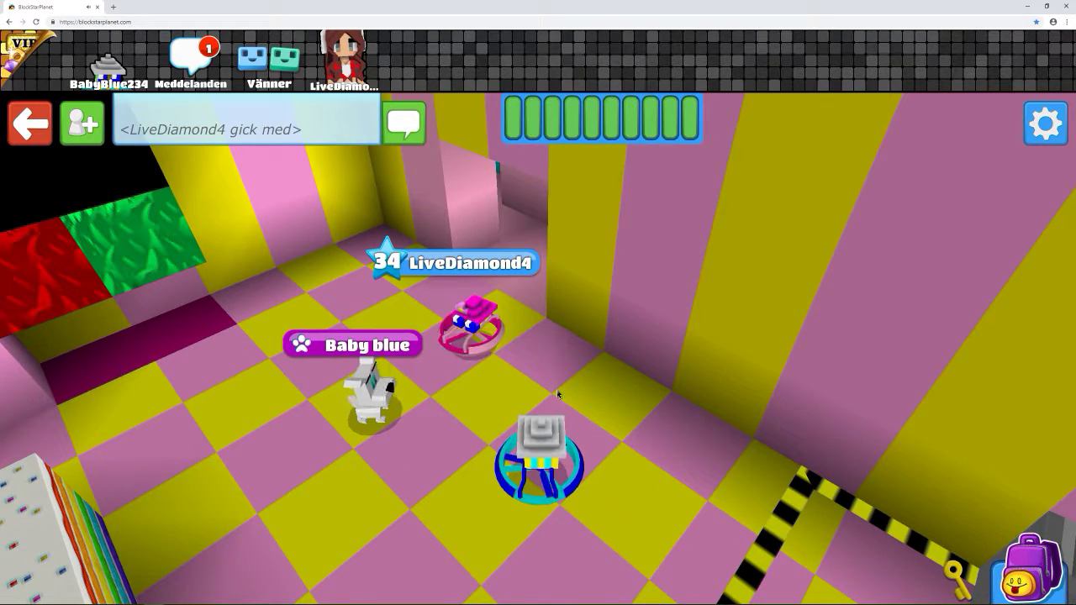
{"action": "left_click_drag", "start_coordinate": [557, 390], "coordinate": [656, 395]}
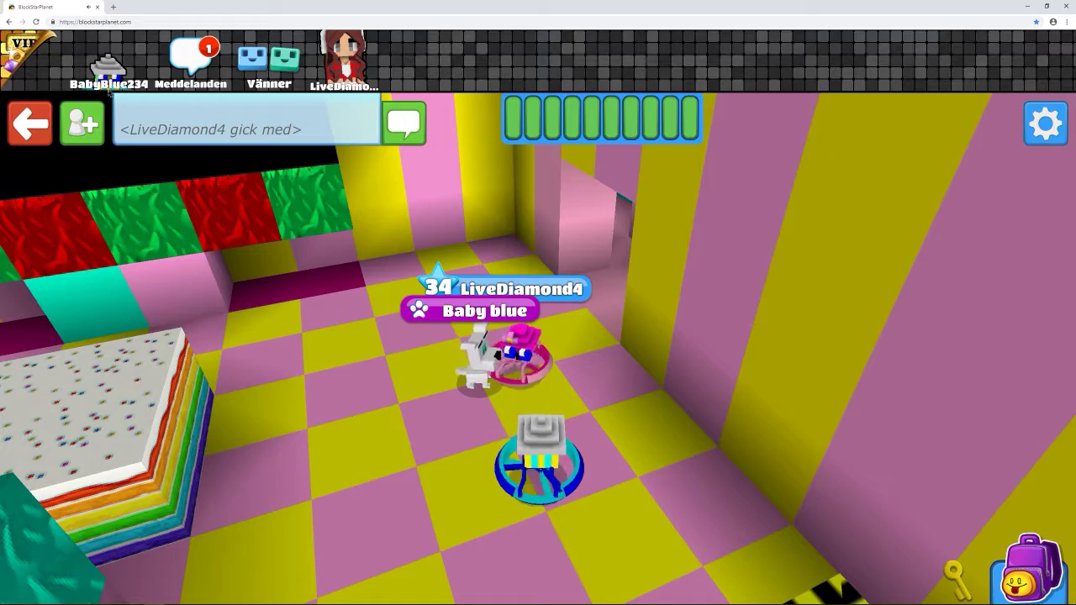
{"action": "left_click_drag", "start_coordinate": [537, 378], "coordinate": [336, 379]}
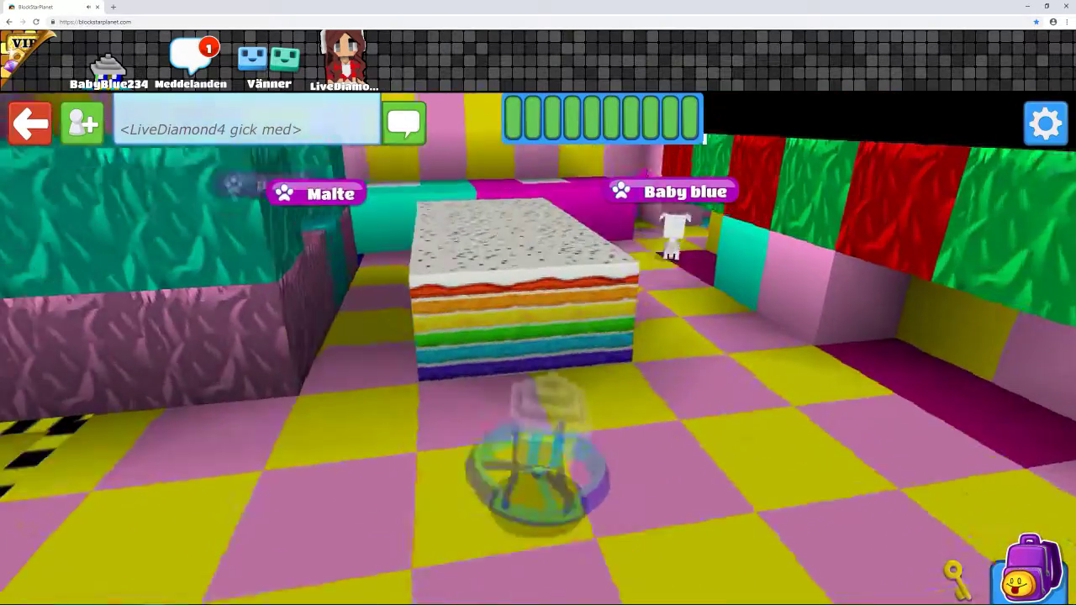
{"action": "left_click_drag", "start_coordinate": [538, 378], "coordinate": [336, 252]}
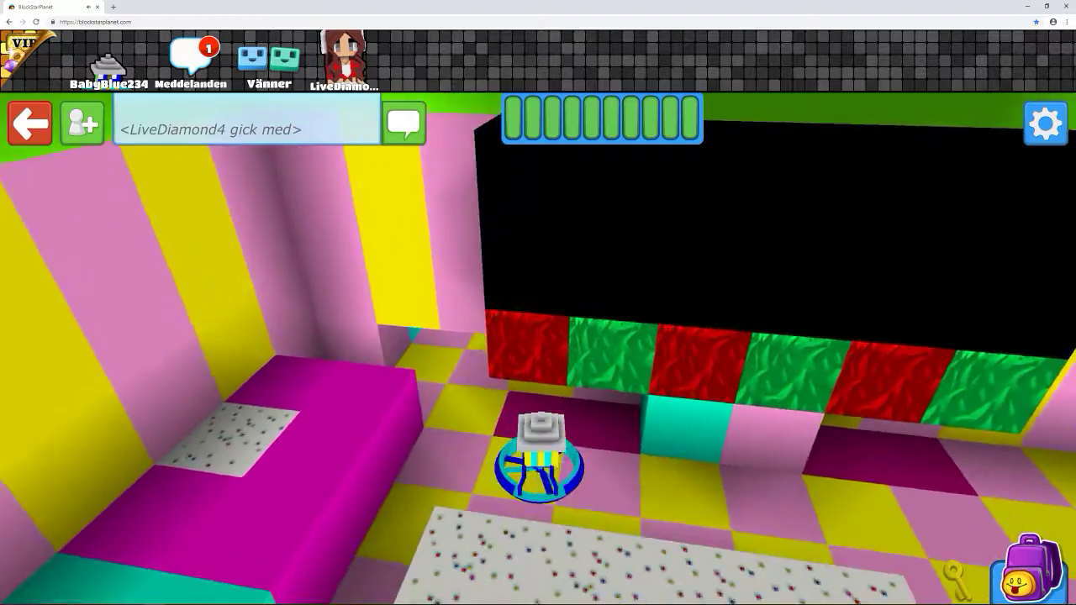
{"action": "left_click_drag", "start_coordinate": [538, 378], "coordinate": [538, 253]}
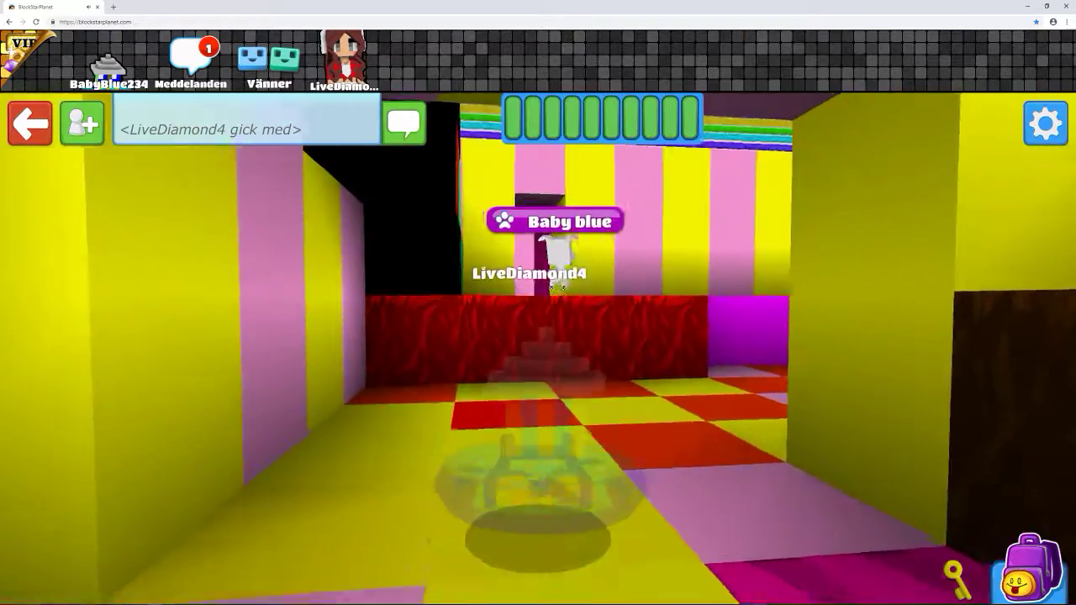
- Walk past the Christmas tree and along the pink wall to the red-and-yellow checkered room
{"action": "key", "text": "w"}
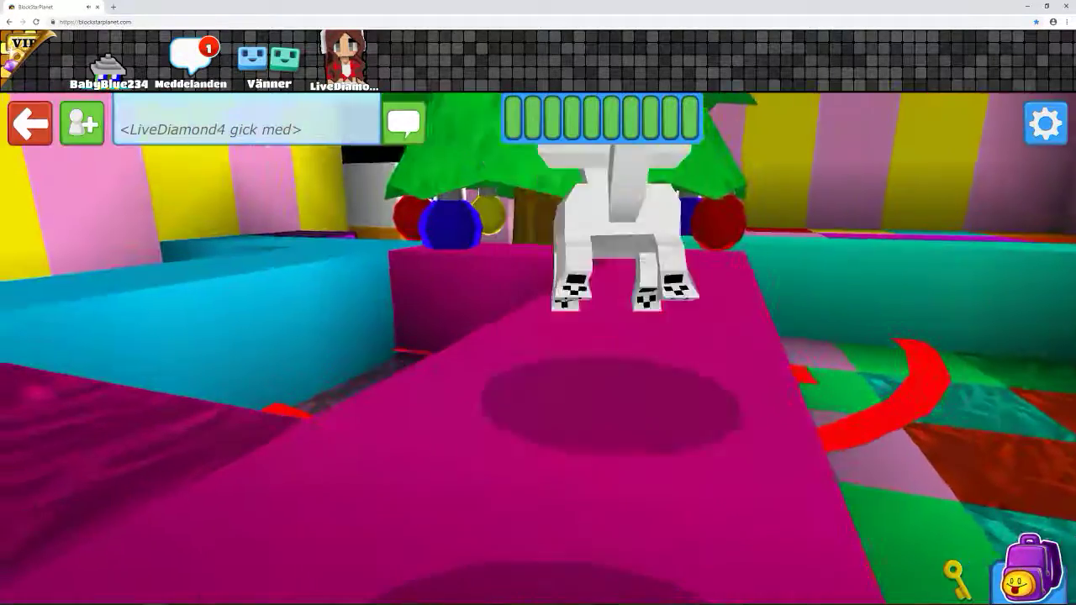
{"action": "key", "text": "w"}
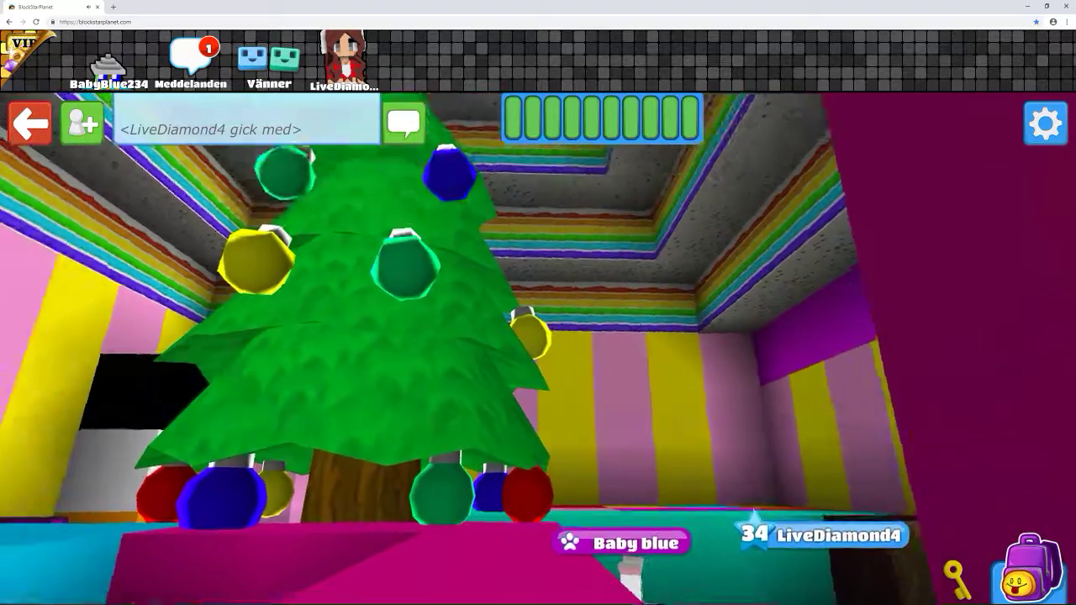
{"action": "left_click_drag", "start_coordinate": [538, 336], "coordinate": [538, 211]}
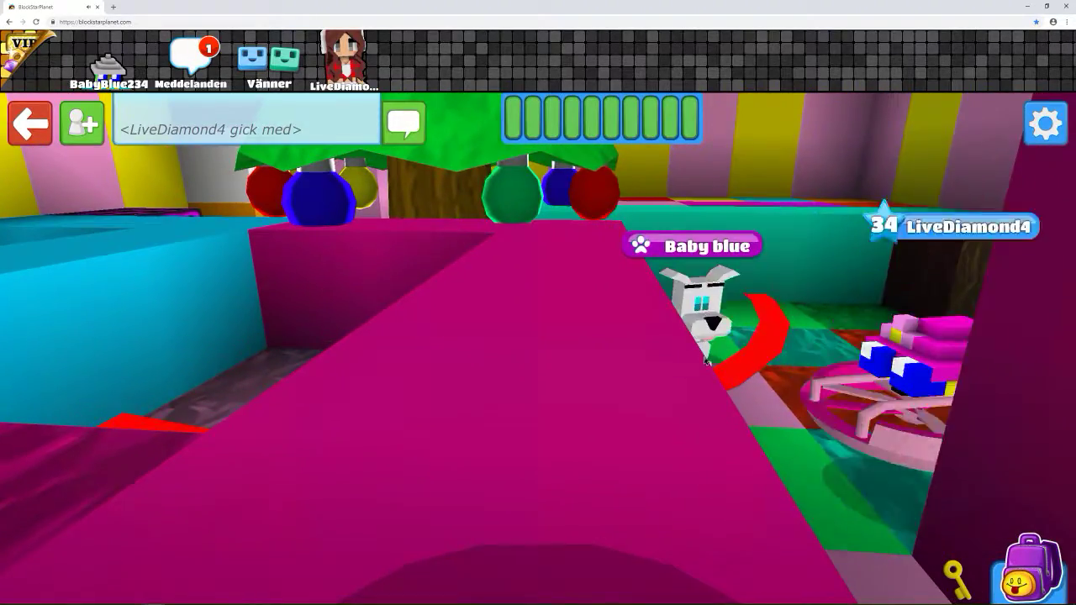
{"action": "key", "text": "w"}
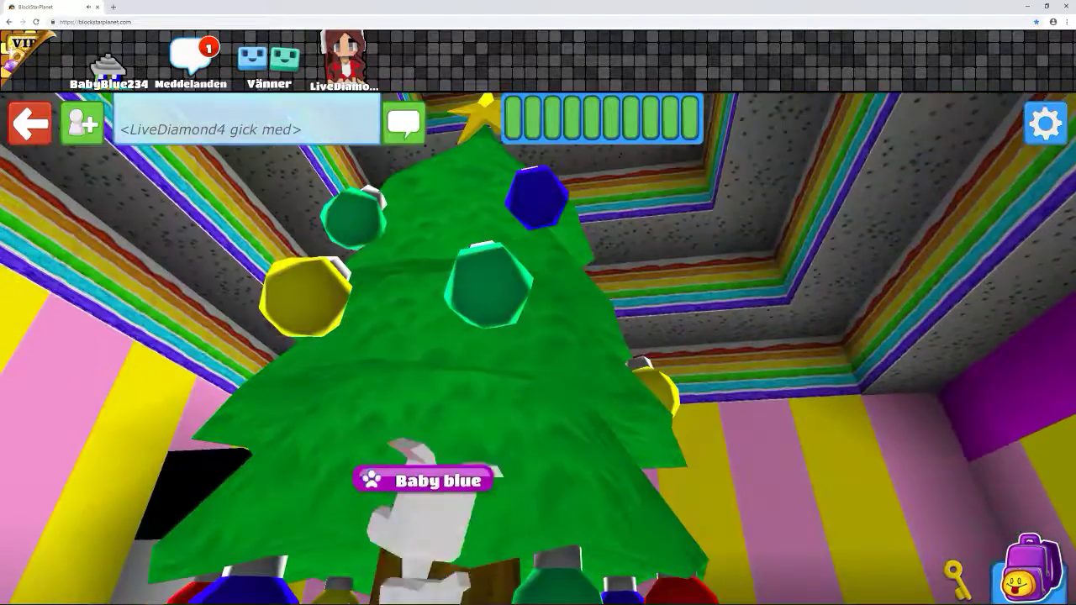
{"action": "key", "text": "w"}
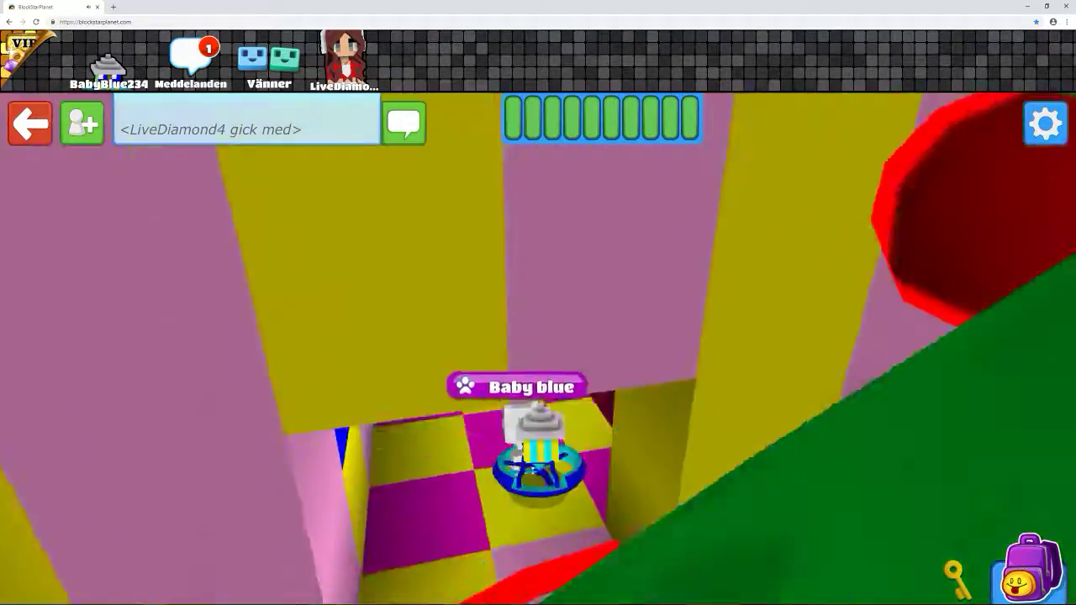
{"action": "key", "text": "w"}
{"action": "key", "text": "w"}
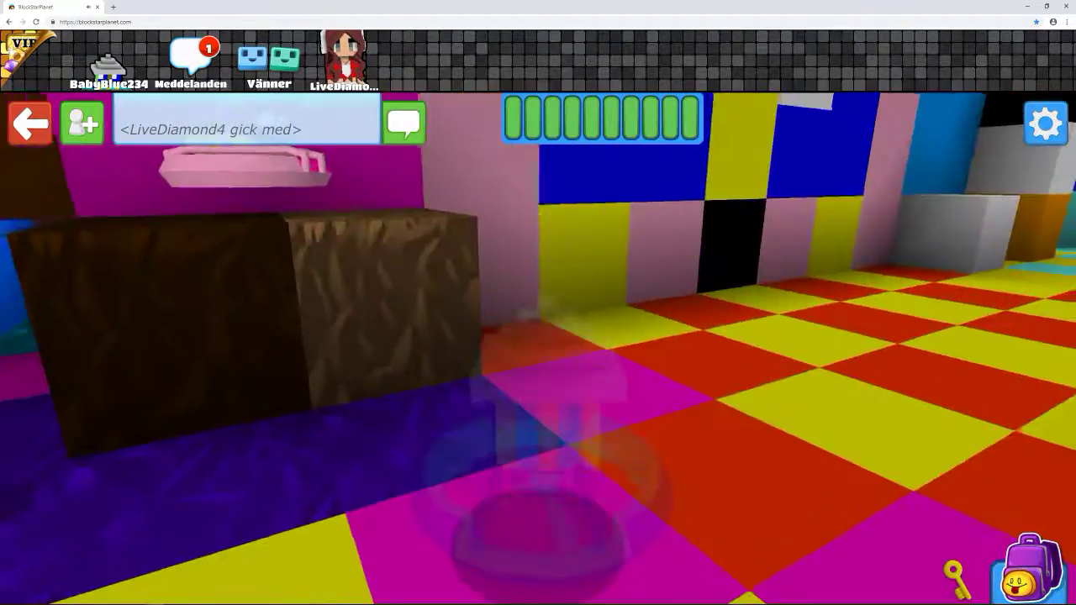
{"action": "key", "text": "w"}
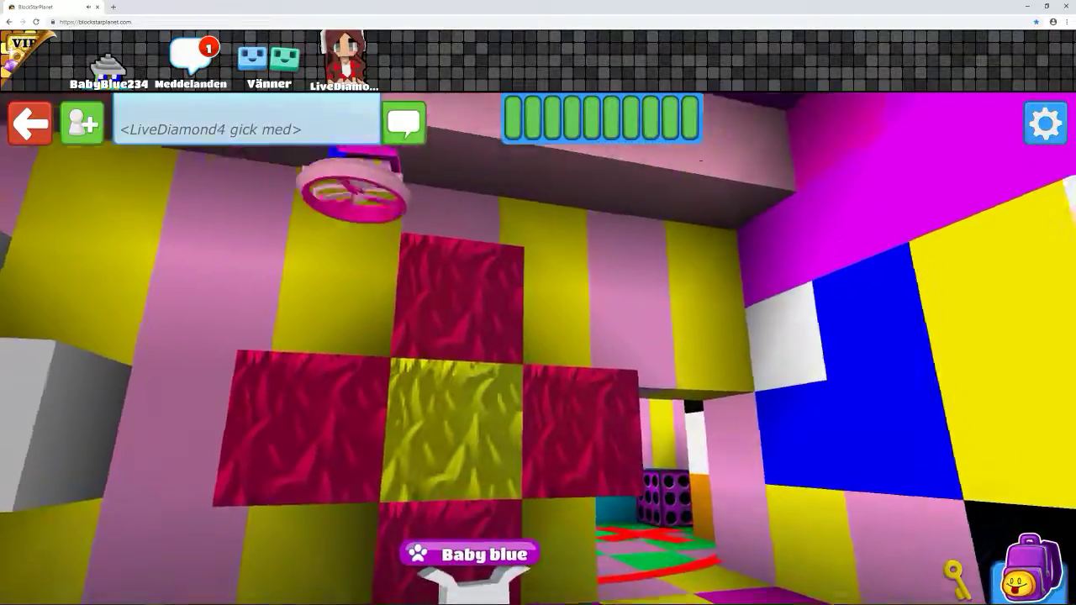
{"action": "key", "text": "w"}
{"action": "key", "text": "w"}
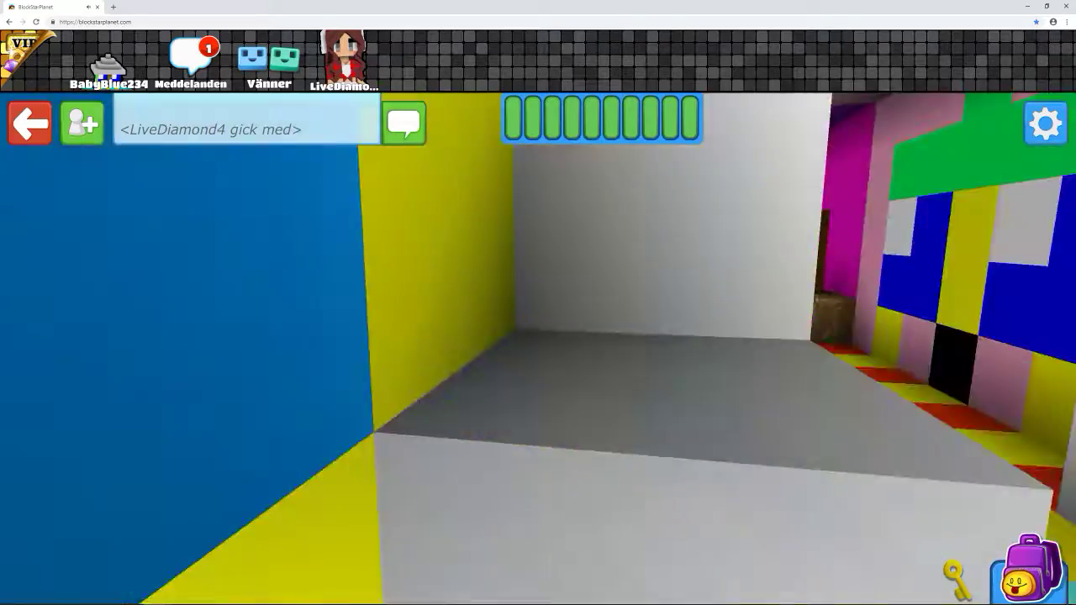
{"action": "key", "text": "w"}
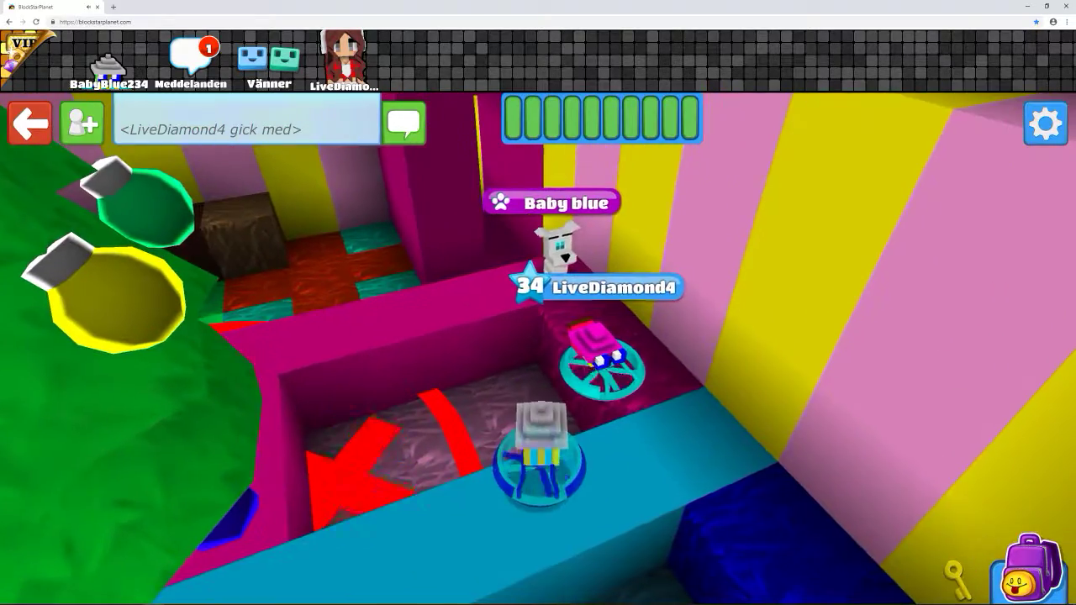
- Bring up the backpack's pet, fireworks and camera items, then put them away
{"action": "left_click", "coordinate": [1026, 570]}
{"action": "left_click", "coordinate": [1037, 468]}
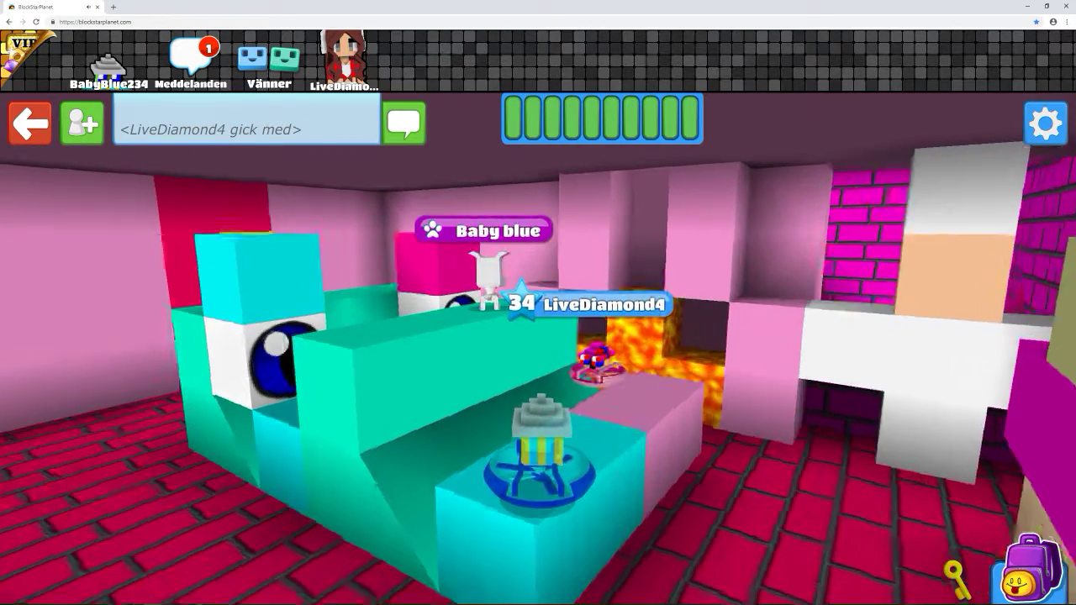
- Move the avatar forward across the pink bedroom while orbiting the camera around it
{"action": "mouse_move", "coordinate": [849, 363]}
{"action": "left_mouse_down"}
{"action": "mouse_move", "coordinate": [807, 364]}
{"action": "mouse_move", "coordinate": [756, 319]}
{"action": "left_mouse_up"}
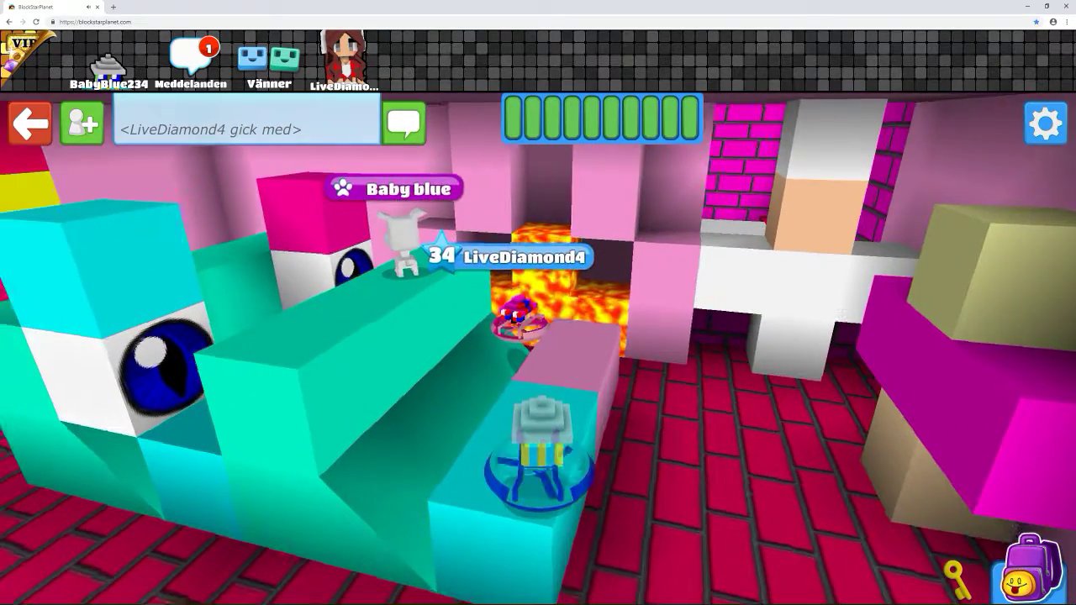
{"action": "mouse_move", "coordinate": [757, 379]}
{"action": "left_mouse_down"}
{"action": "mouse_move", "coordinate": [723, 361]}
{"action": "mouse_move", "coordinate": [732, 395]}
{"action": "left_mouse_up"}
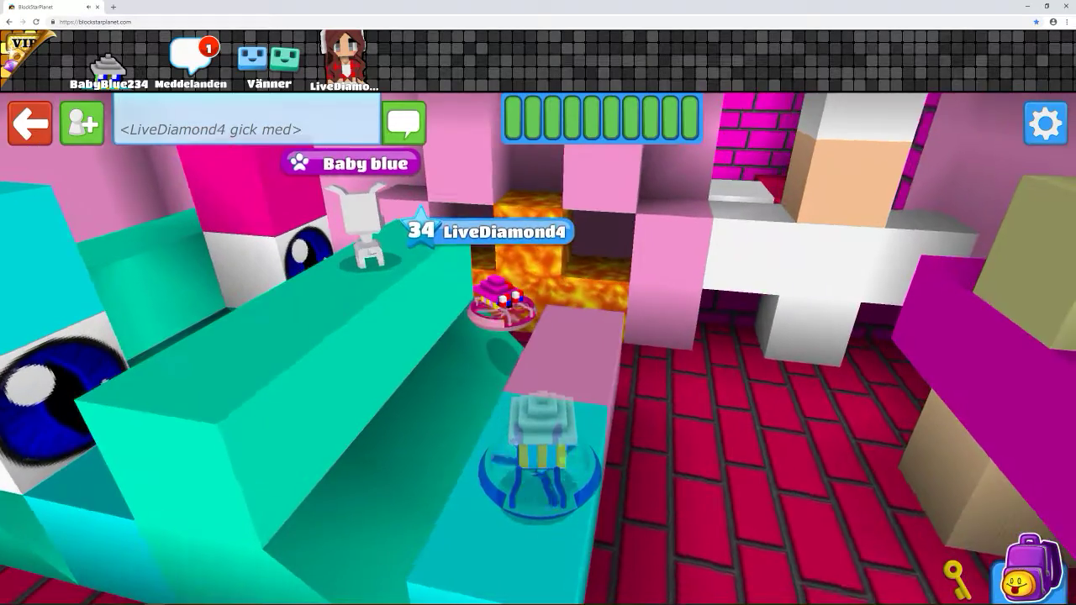
{"action": "left_click_drag", "start_coordinate": [756, 378], "coordinate": [588, 379]}
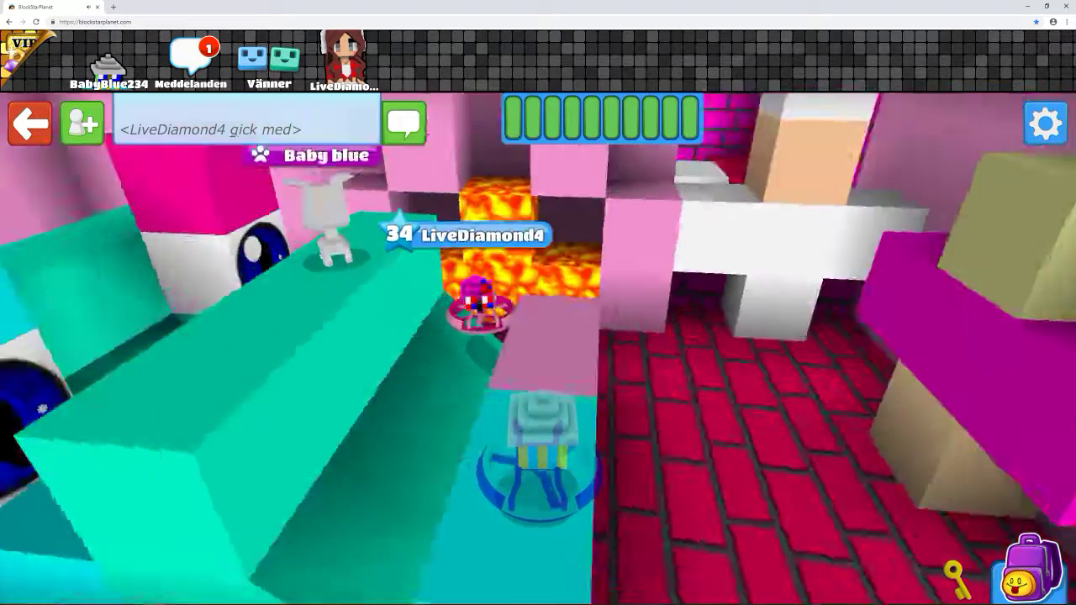
{"action": "left_click_drag", "start_coordinate": [756, 378], "coordinate": [630, 336]}
{"action": "left_click_drag", "start_coordinate": [757, 378], "coordinate": [546, 378]}
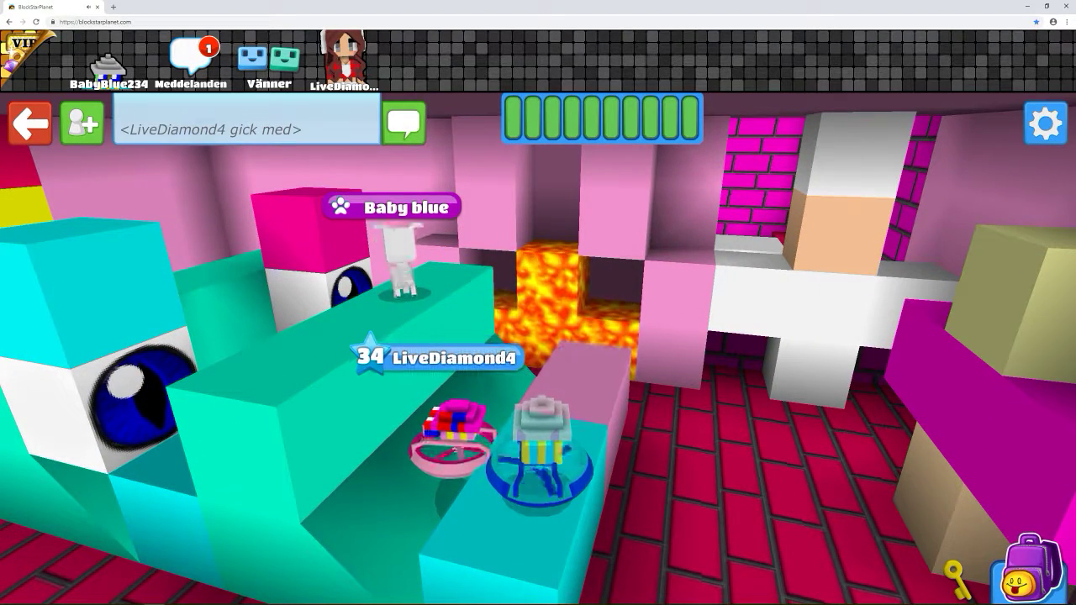
{"action": "left_click_drag", "start_coordinate": [757, 378], "coordinate": [756, 210]}
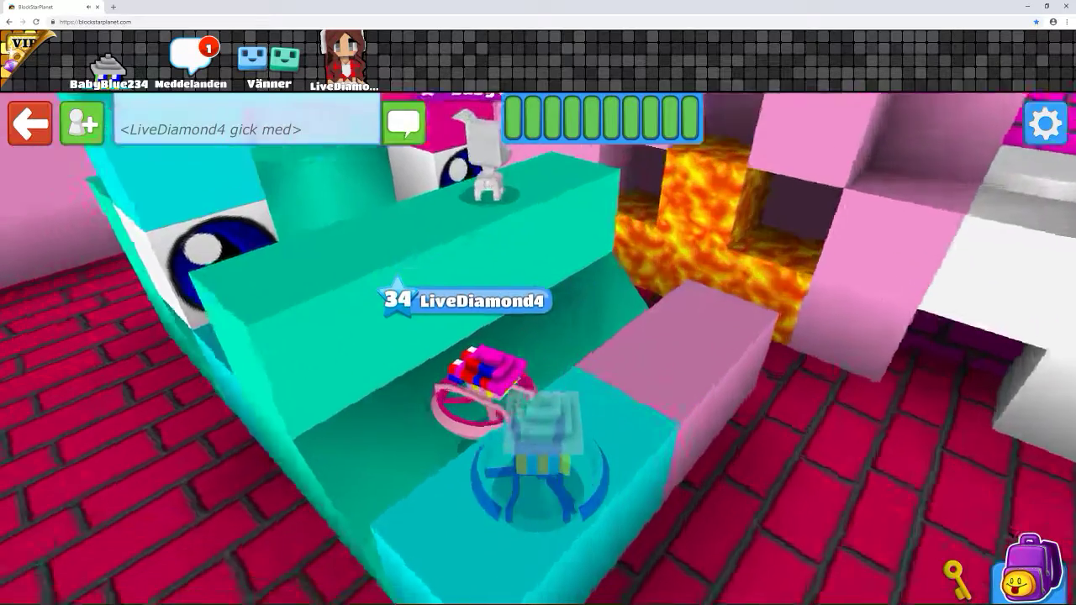
{"action": "left_click_drag", "start_coordinate": [757, 252], "coordinate": [756, 420]}
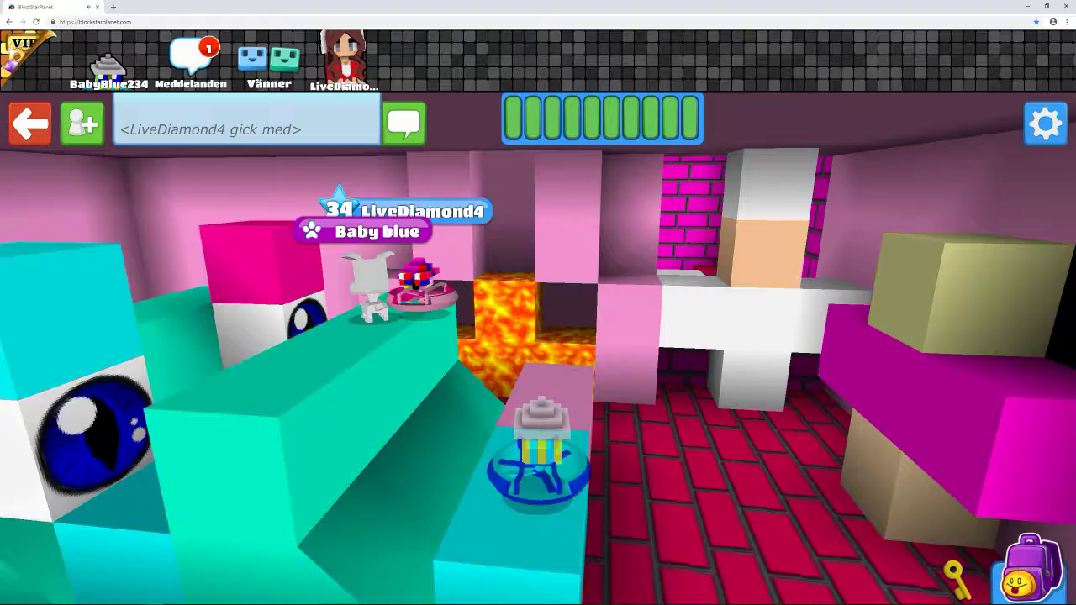
{"action": "left_click_drag", "start_coordinate": [673, 379], "coordinate": [756, 379]}
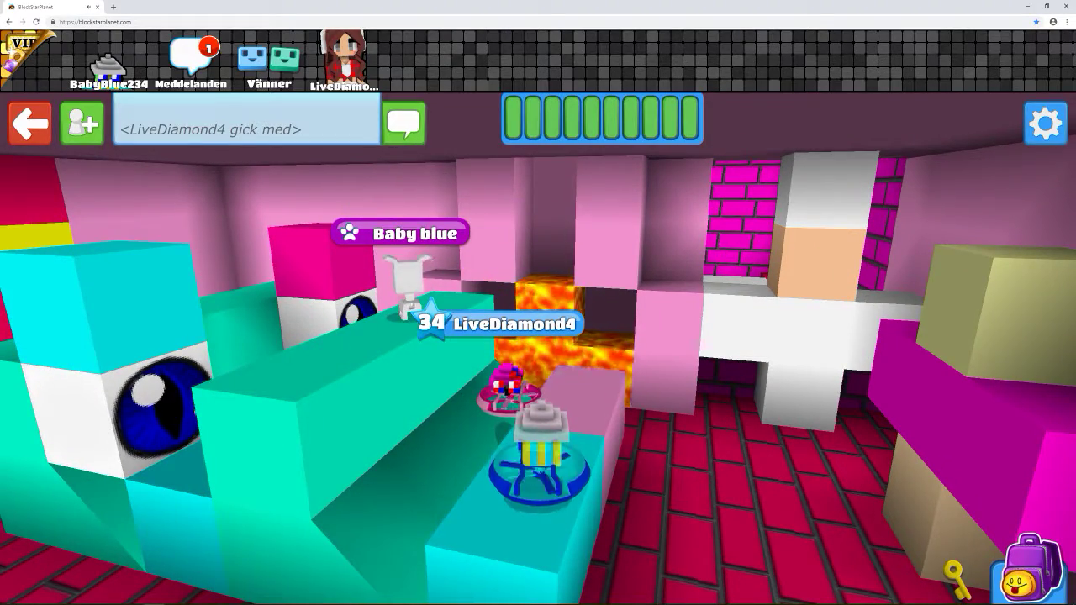
{"action": "left_click_drag", "start_coordinate": [757, 378], "coordinate": [336, 378]}
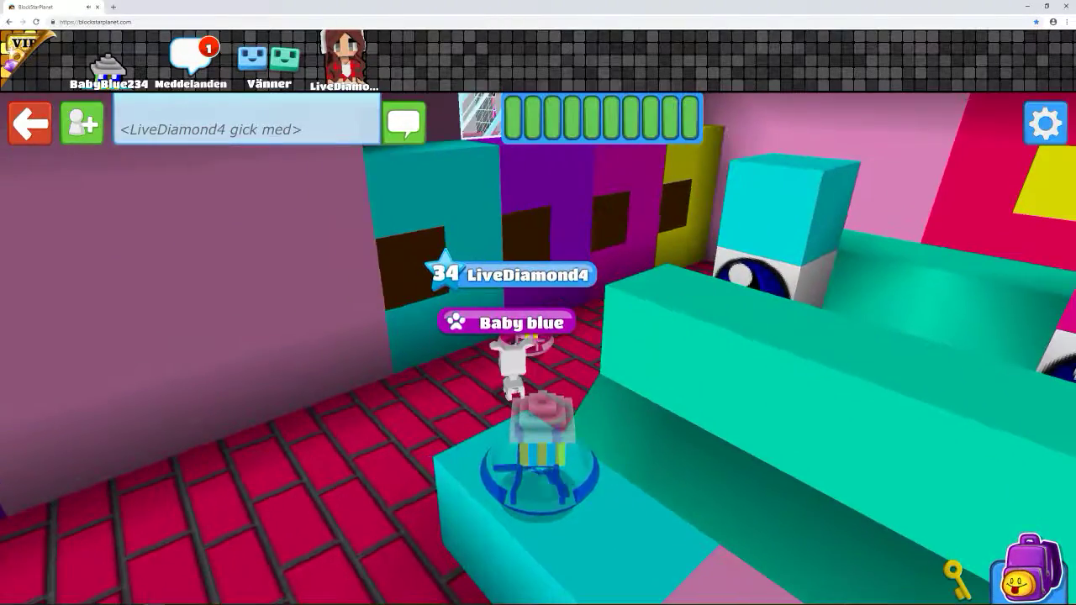
{"action": "left_click_drag", "start_coordinate": [757, 336], "coordinate": [757, 370]}
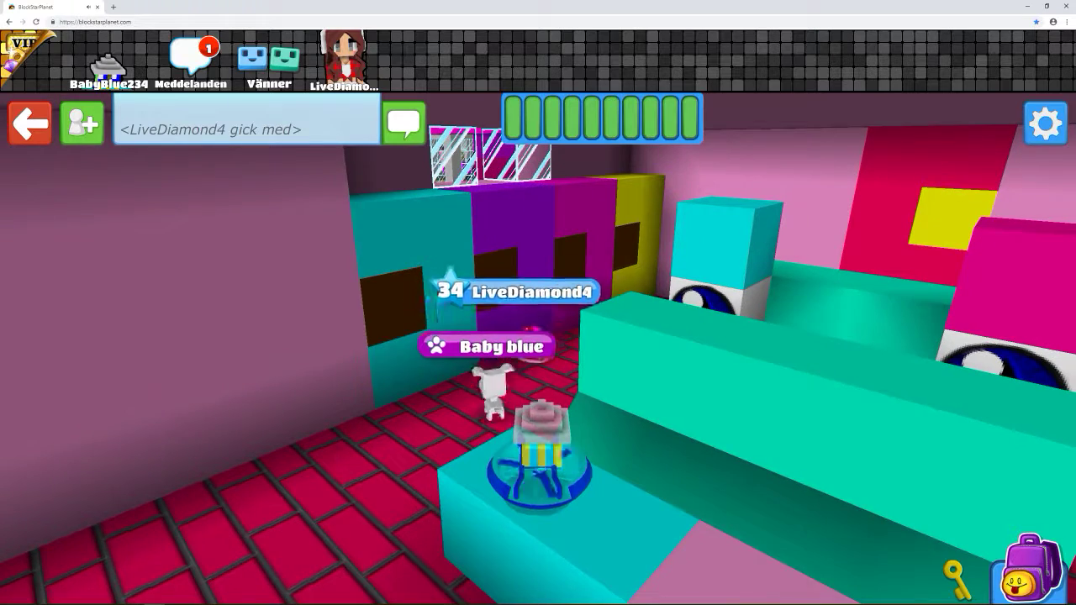
{"action": "scroll", "coordinate": [538, 337], "scroll_direction": "down", "scroll_amount": 3}
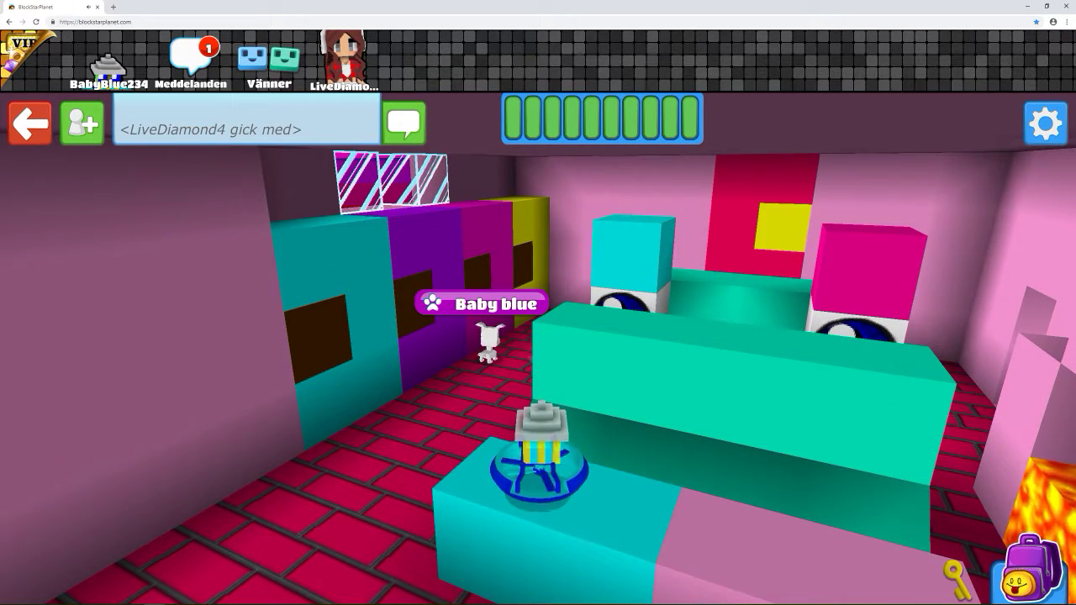
- Orbit the camera along the corridor and around the teal bed and lava fireplace
{"action": "left_click_drag", "start_coordinate": [672, 378], "coordinate": [420, 378]}
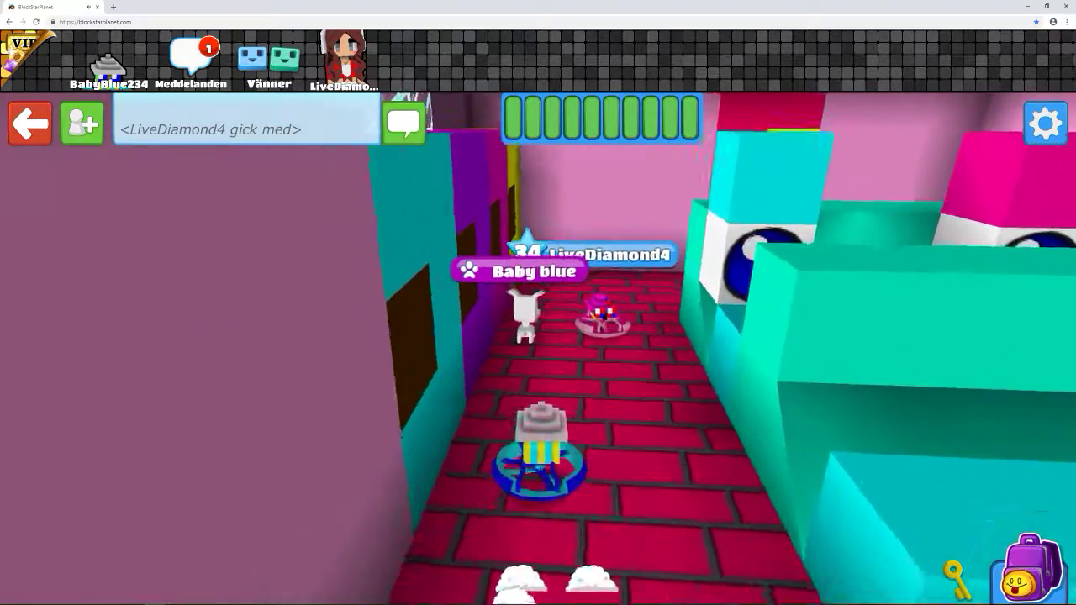
{"action": "left_click_drag", "start_coordinate": [672, 378], "coordinate": [504, 336]}
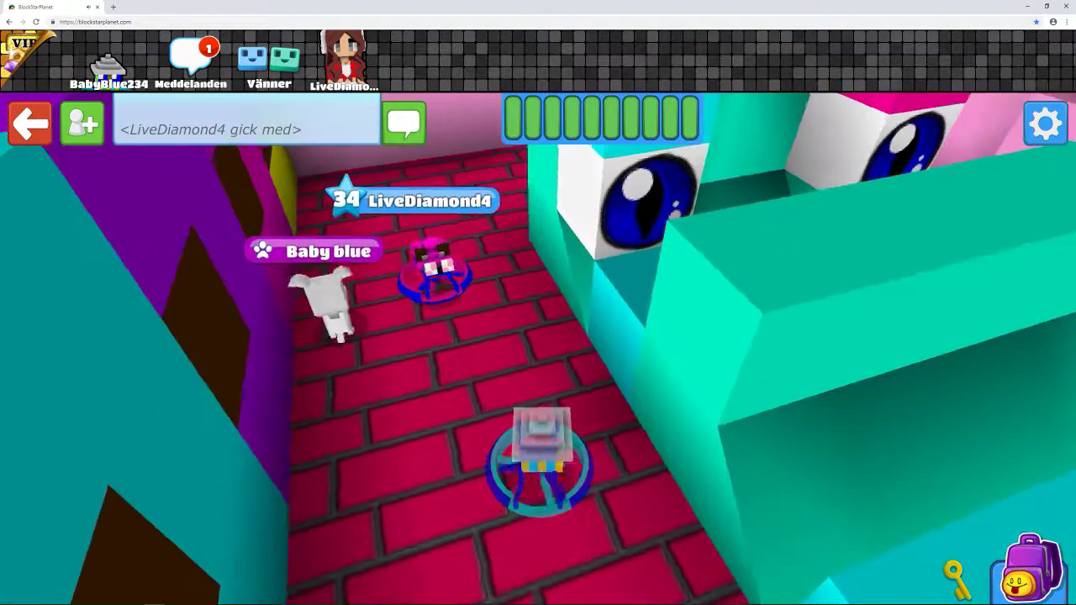
{"action": "left_click_drag", "start_coordinate": [673, 378], "coordinate": [589, 252]}
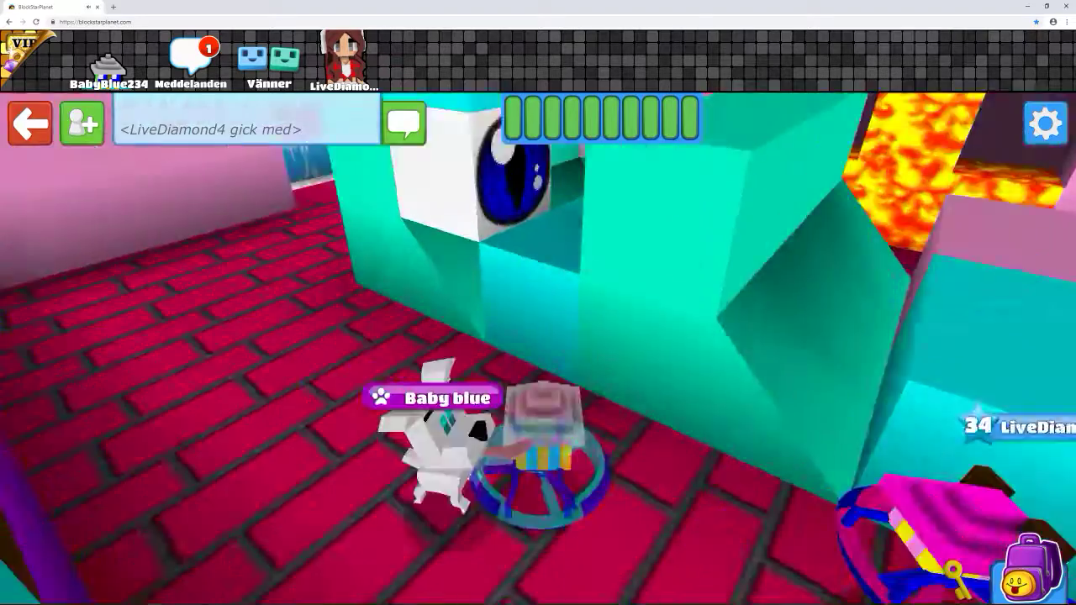
{"action": "left_click_drag", "start_coordinate": [756, 378], "coordinate": [337, 378]}
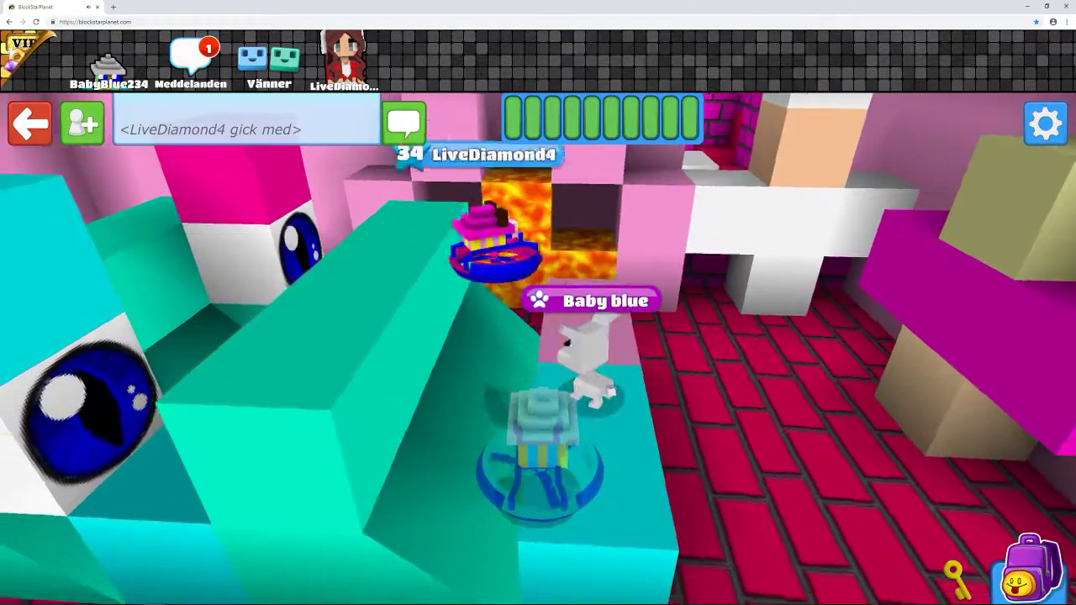
{"action": "left_click_drag", "start_coordinate": [673, 378], "coordinate": [505, 378]}
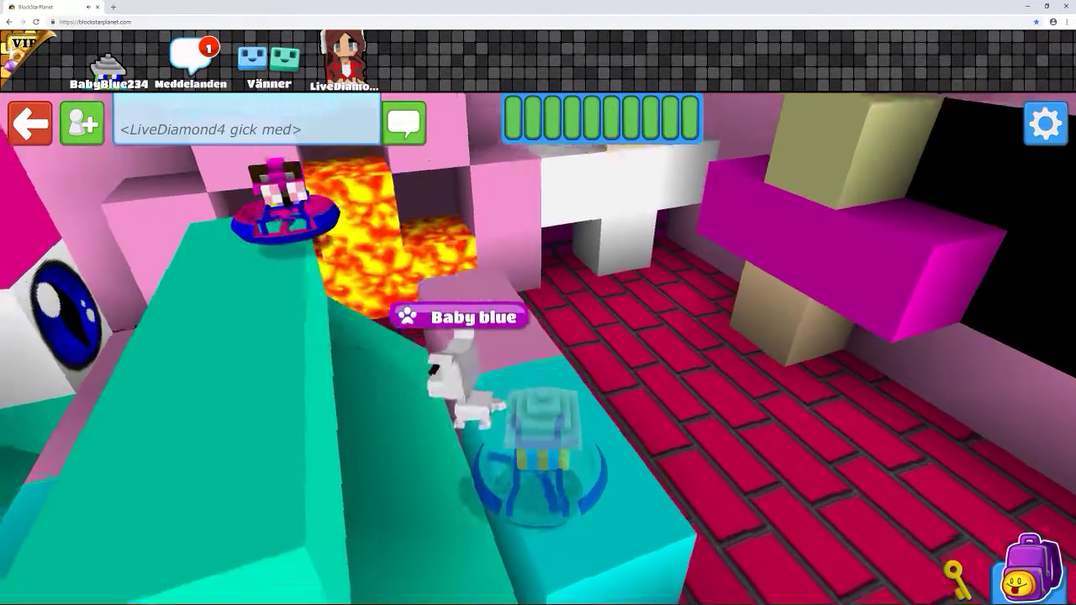
{"action": "left_click_drag", "start_coordinate": [673, 379], "coordinate": [505, 336]}
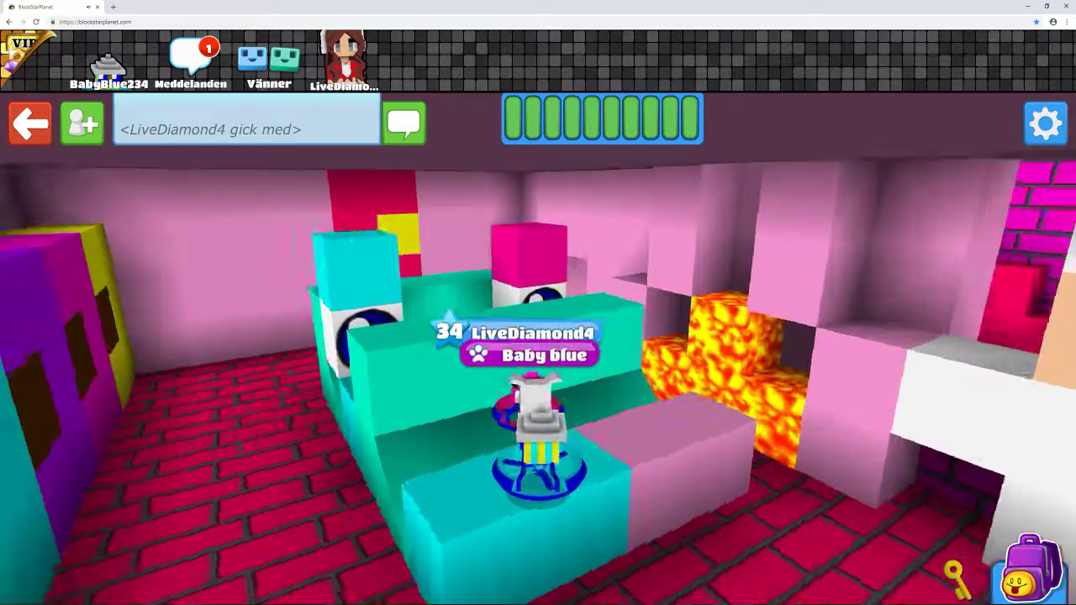
{"action": "left_click_drag", "start_coordinate": [673, 378], "coordinate": [420, 295]}
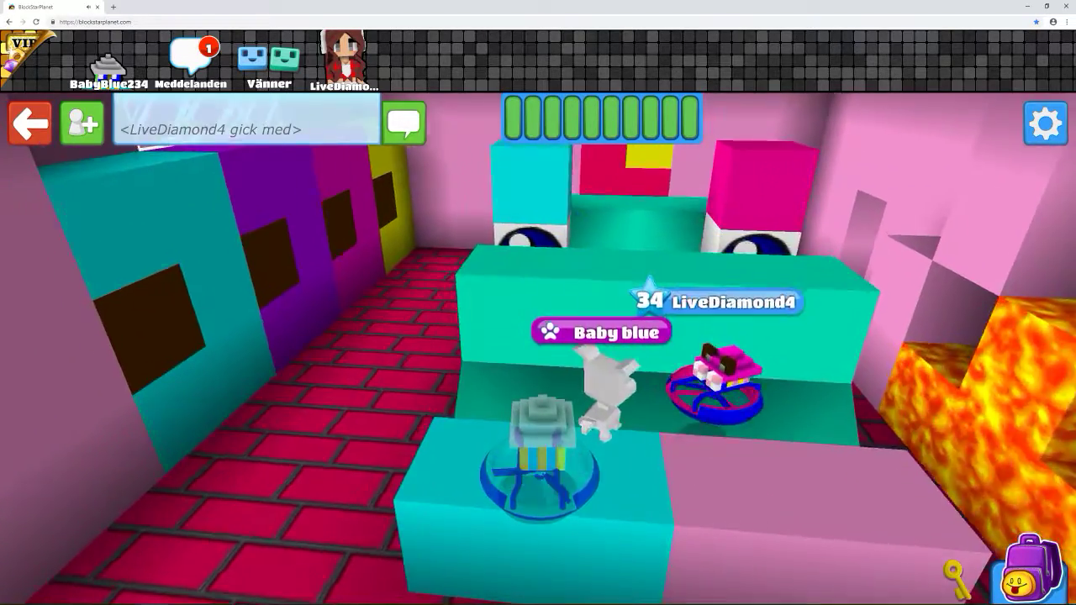
{"action": "left_click_drag", "start_coordinate": [672, 379], "coordinate": [420, 378]}
- Survey the black window wall and pink bench as LiveDiamond4 approaches
{"action": "left_click_drag", "start_coordinate": [672, 379], "coordinate": [462, 379]}
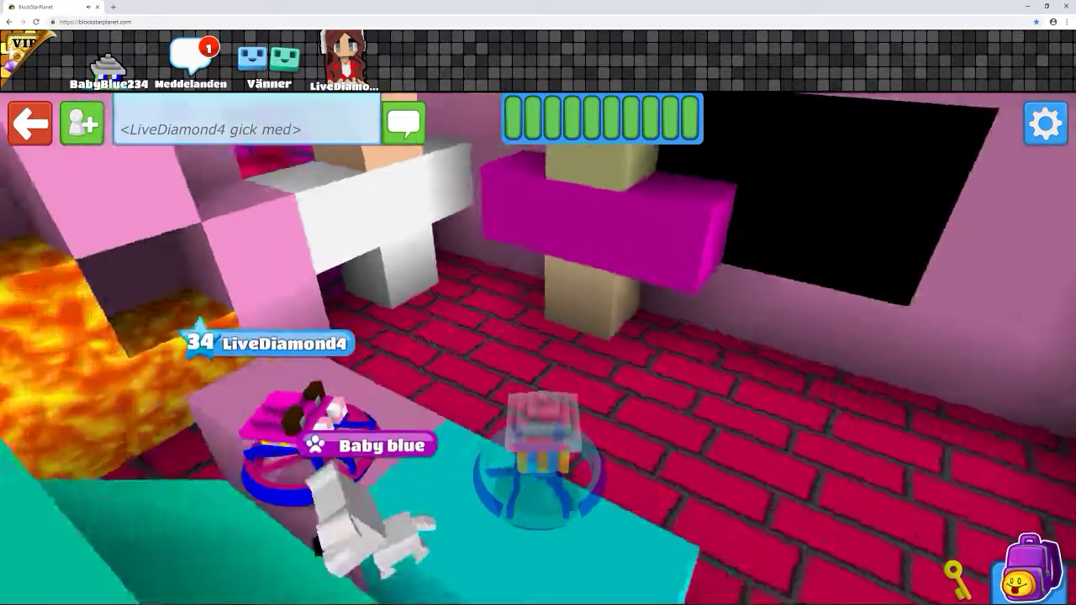
{"action": "left_click_drag", "start_coordinate": [672, 379], "coordinate": [462, 294]}
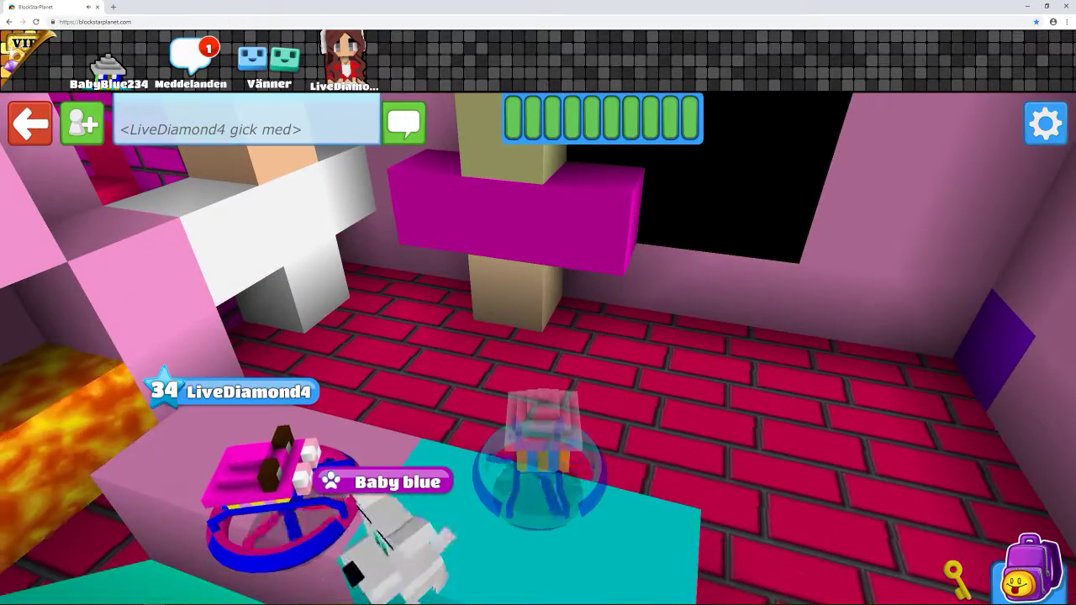
{"action": "left_click_drag", "start_coordinate": [421, 336], "coordinate": [715, 337]}
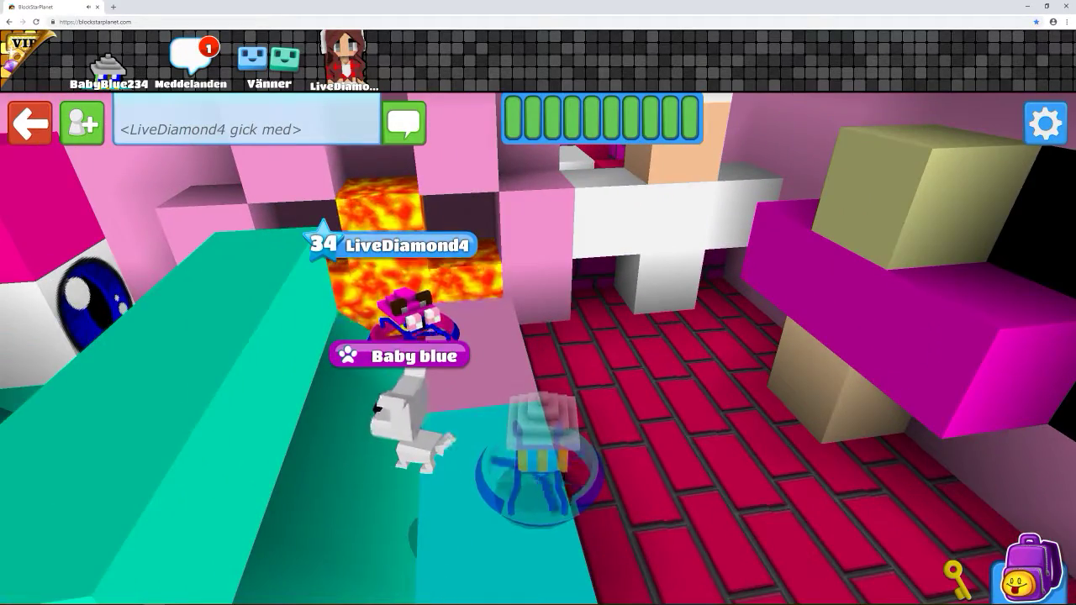
{"action": "left_click_drag", "start_coordinate": [714, 379], "coordinate": [463, 378]}
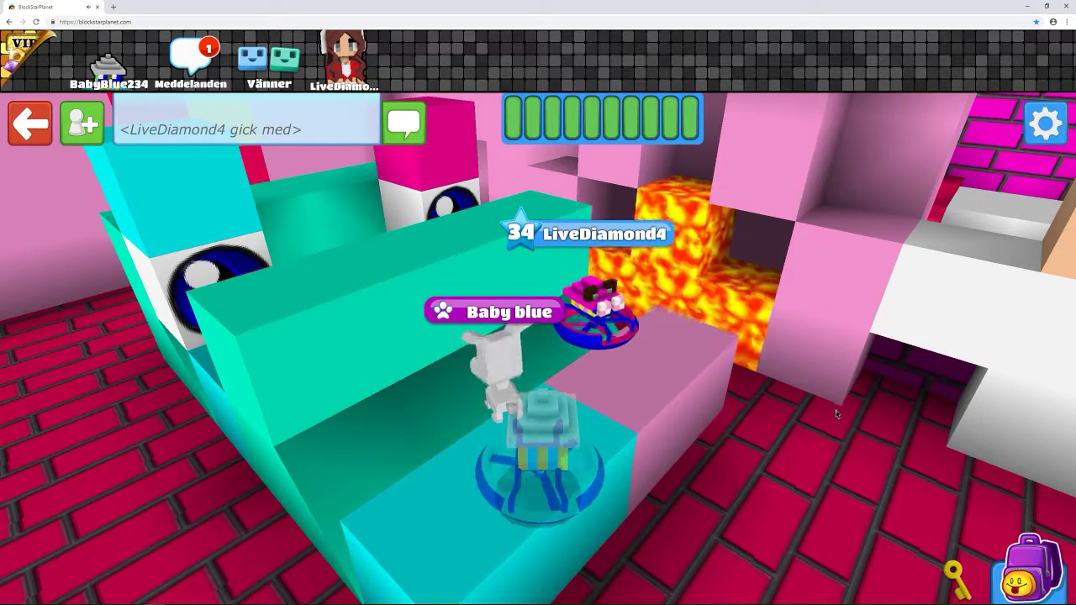
{"action": "left_click_drag", "start_coordinate": [837, 412], "coordinate": [504, 378]}
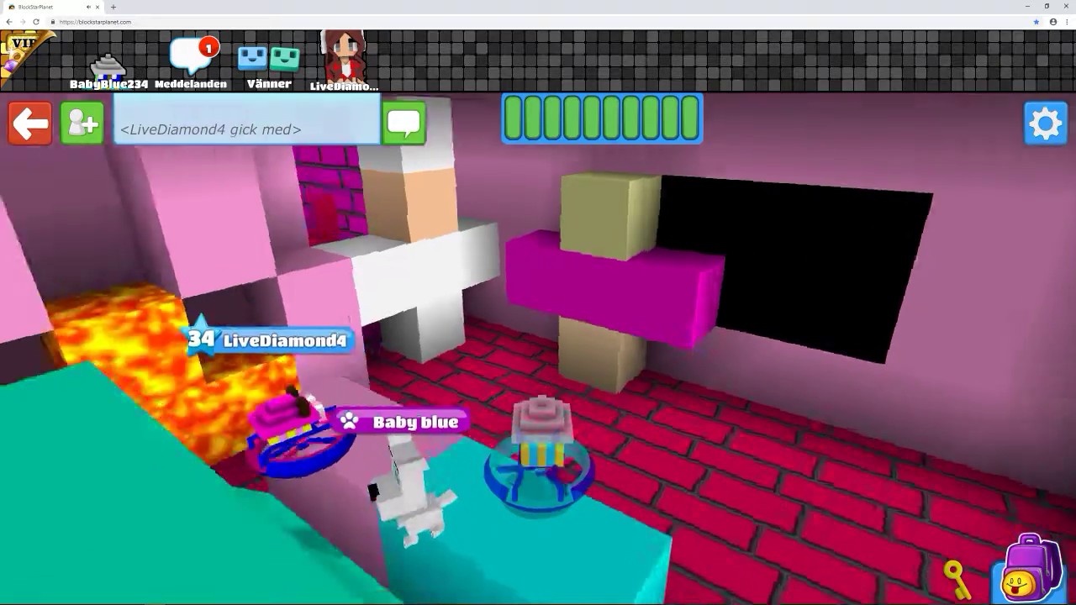
{"action": "left_click_drag", "start_coordinate": [756, 337], "coordinate": [421, 337]}
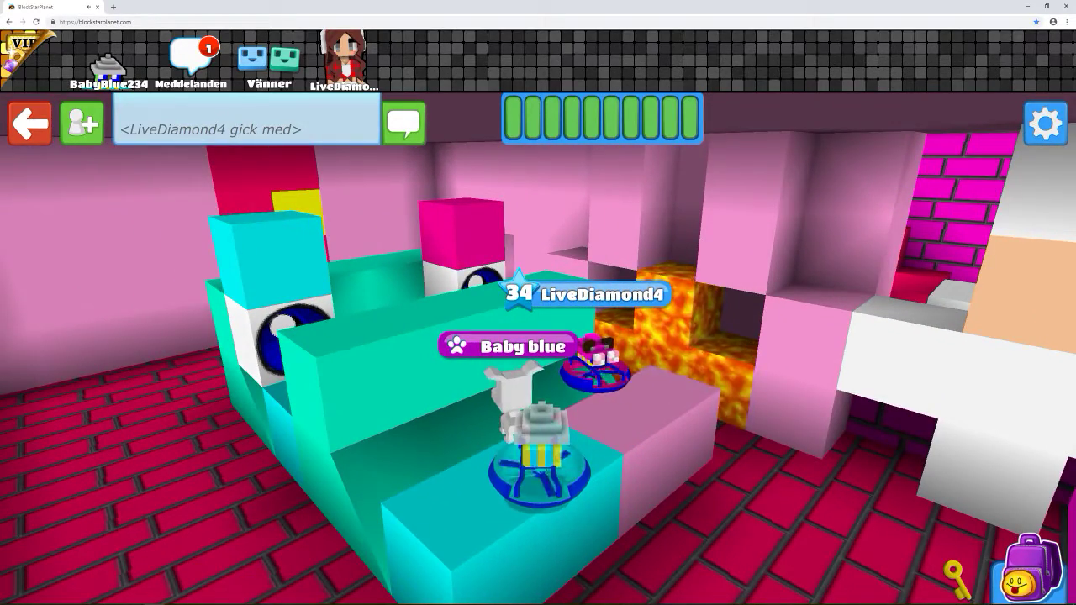
{"action": "left_click_drag", "start_coordinate": [756, 336], "coordinate": [420, 336]}
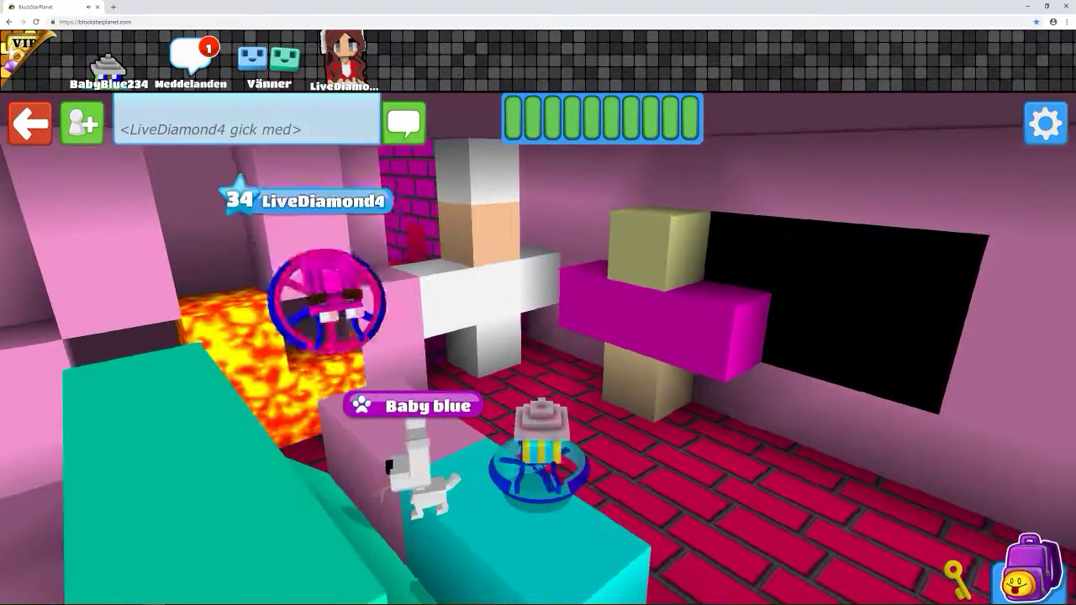
{"action": "left_click_drag", "start_coordinate": [756, 336], "coordinate": [337, 336]}
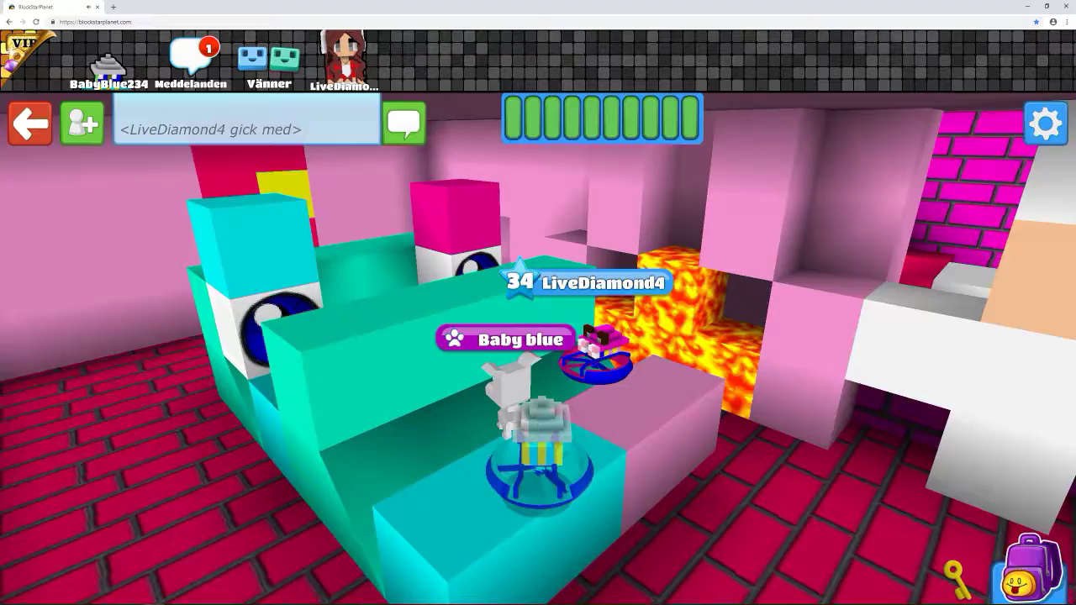
- Send Baby blue a hearts emote on the bed, then face the bedroom exit
{"action": "left_click_drag", "start_coordinate": [661, 363], "coordinate": [588, 253]}
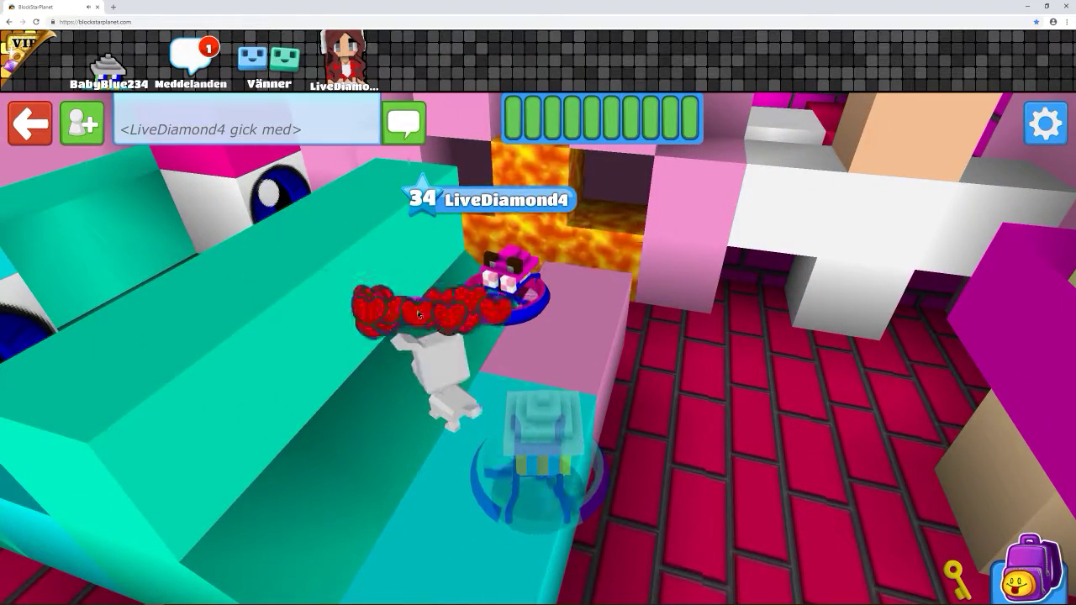
{"action": "left_click", "coordinate": [420, 315]}
{"action": "left_click_drag", "start_coordinate": [611, 324], "coordinate": [336, 320]}
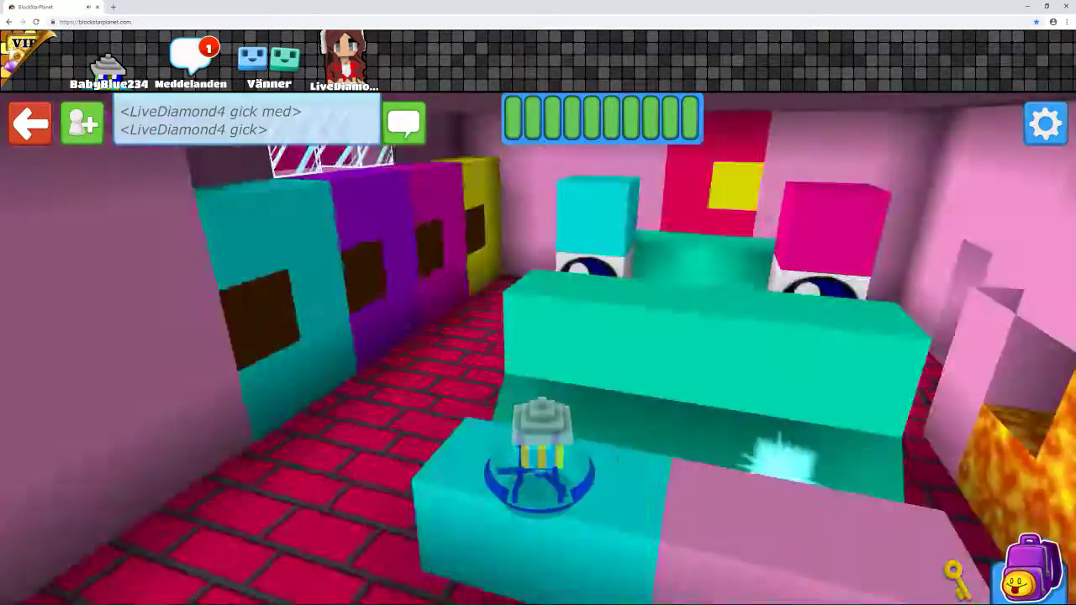
{"action": "left_click_drag", "start_coordinate": [673, 337], "coordinate": [336, 336]}
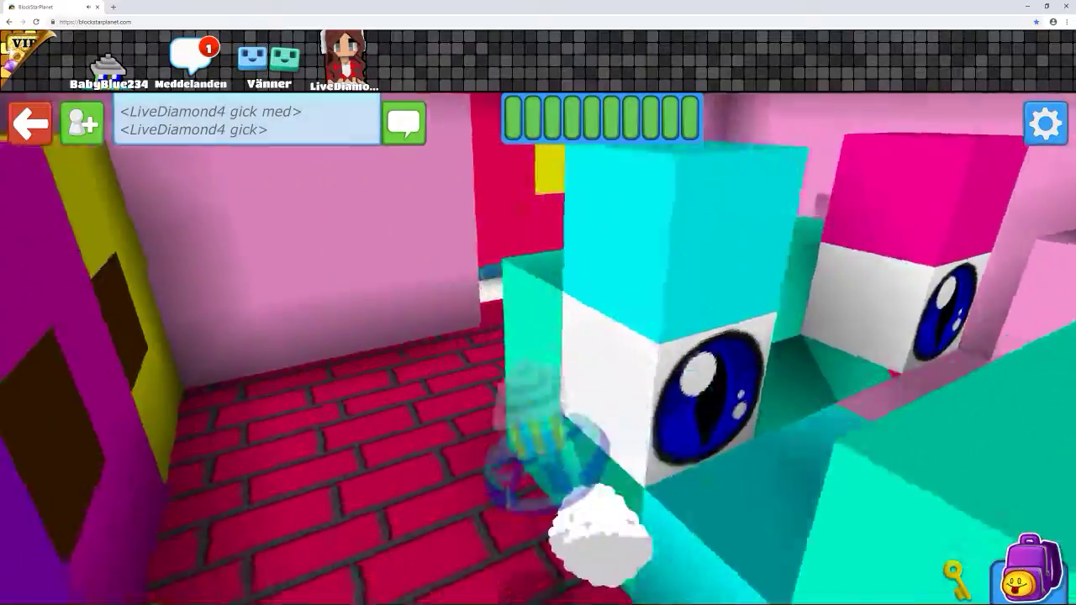
- Walk past the pool across the sprinkled floor toward the grey glass building
{"action": "key", "text": "w"}
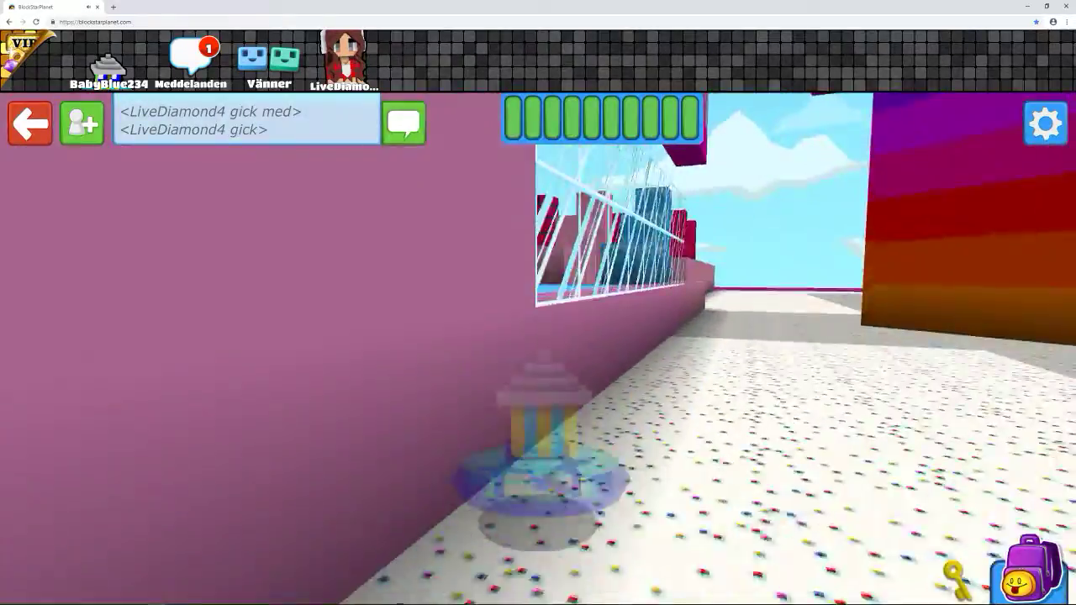
{"action": "key", "text": "w"}
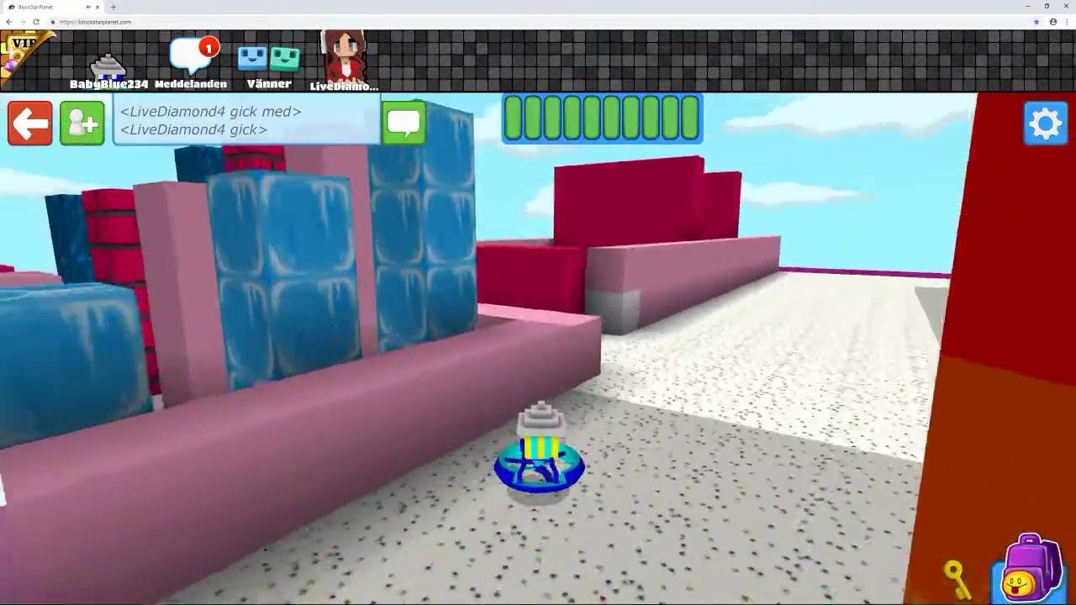
{"action": "key", "text": "w"}
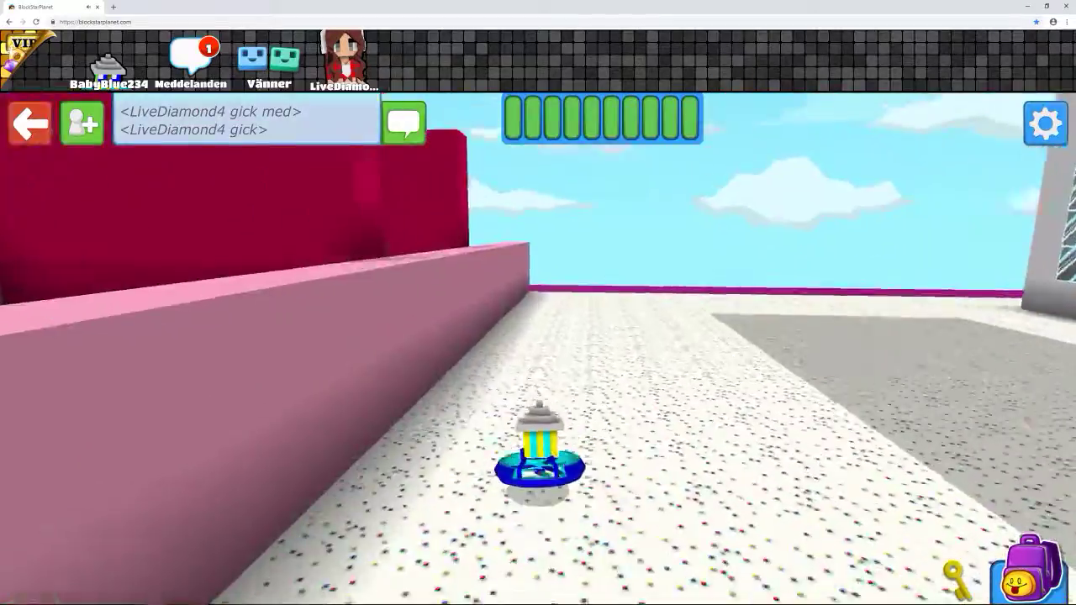
{"action": "key", "text": "w"}
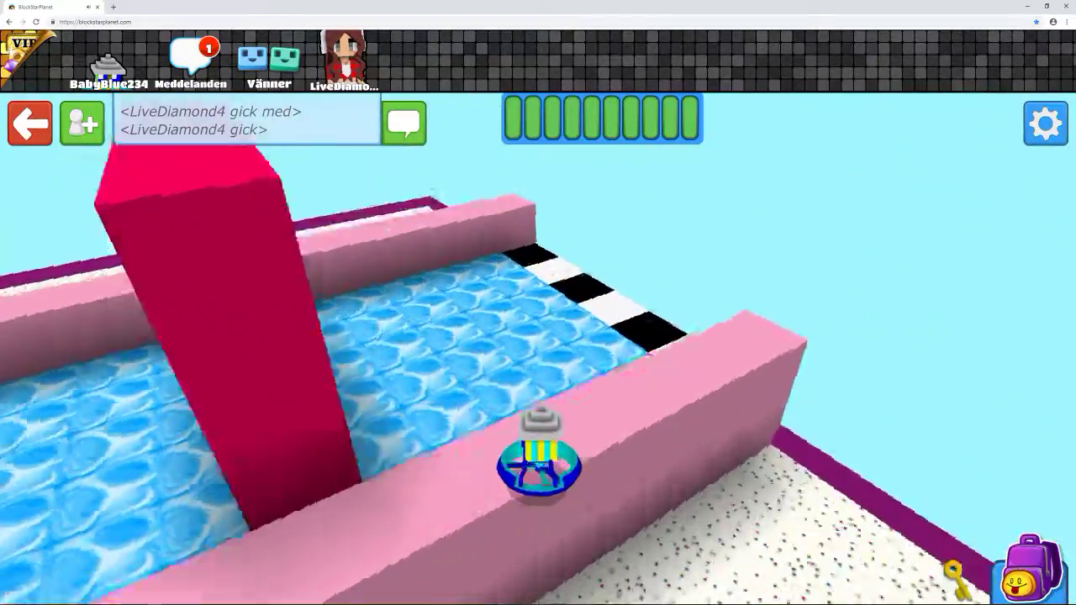
{"action": "key", "text": "w"}
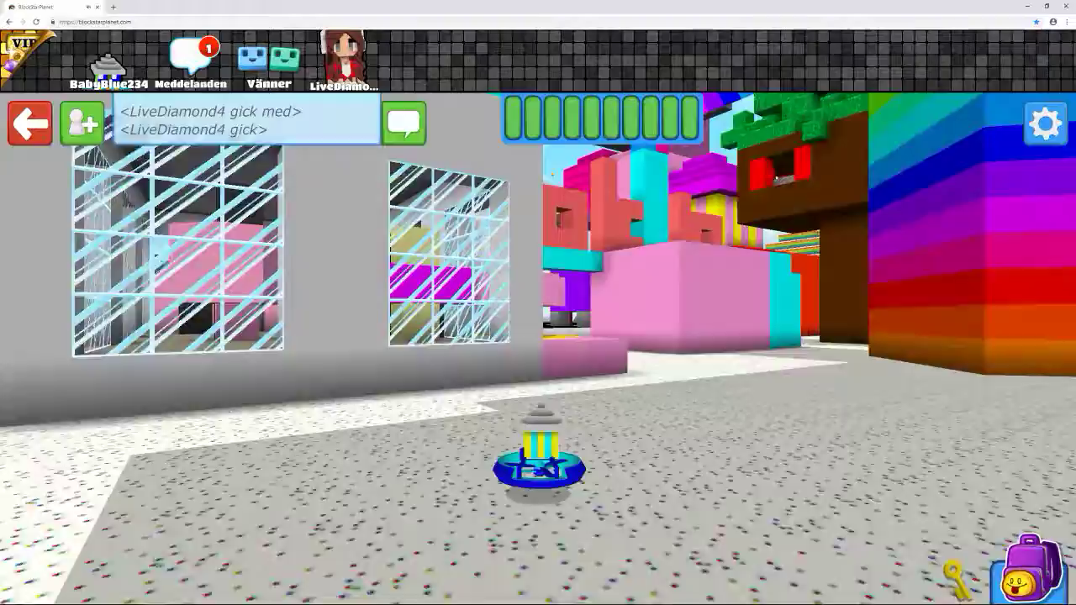
- Collect the Jord and Eld pickups and accept LiveDiamond4's 'Gå med' invitation
{"action": "key", "text": "w"}
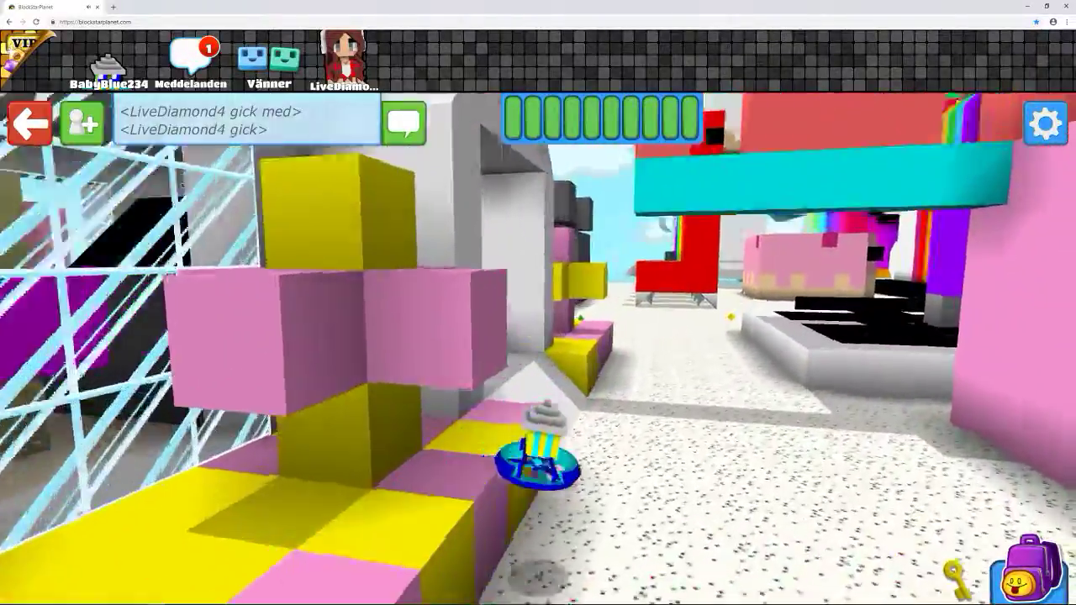
{"action": "key", "text": "w"}
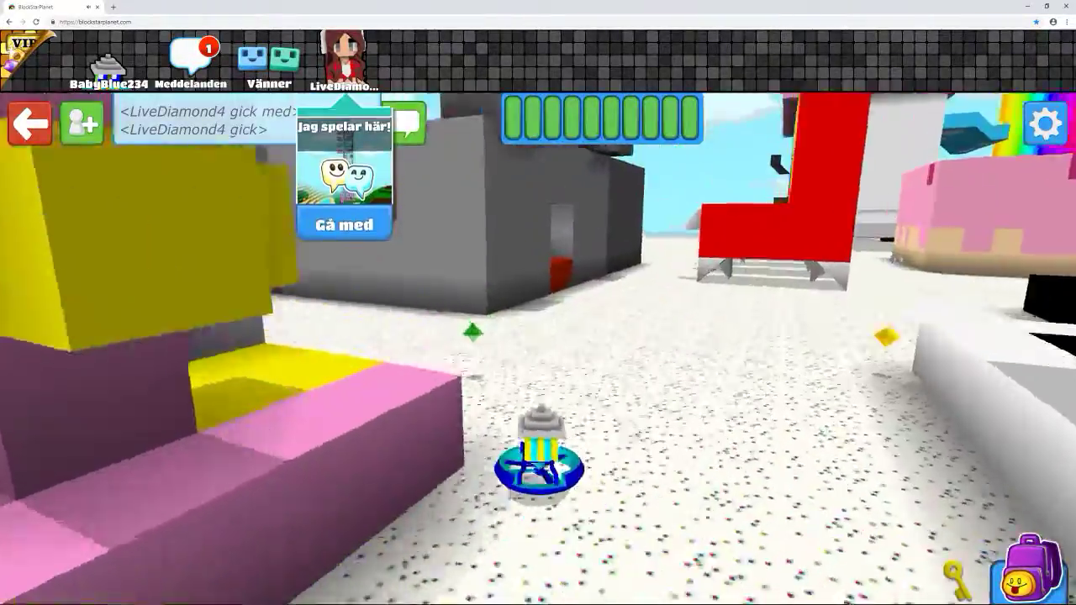
{"action": "key", "text": "w"}
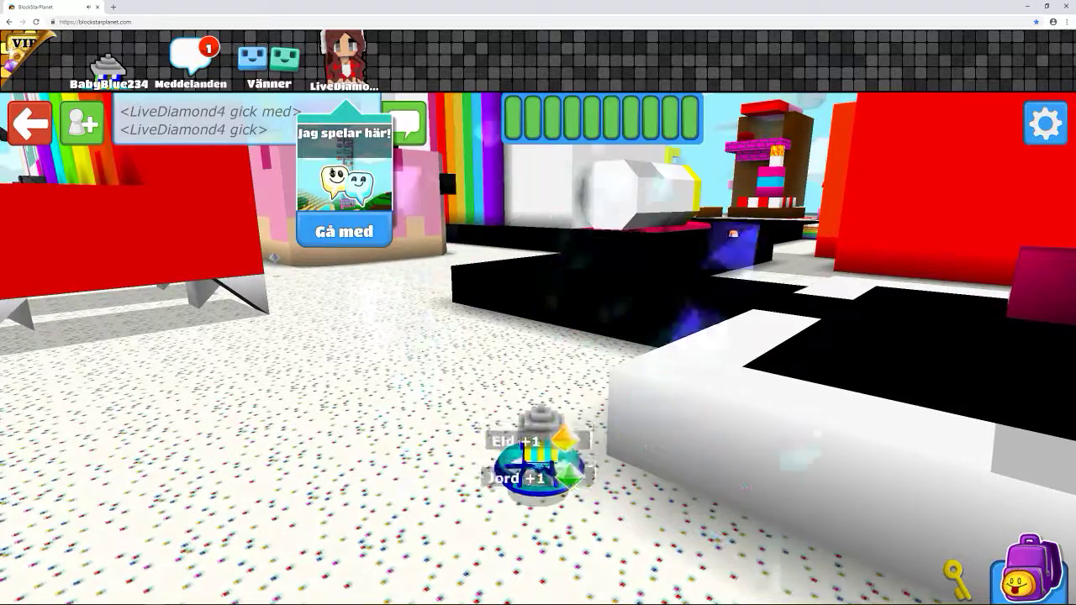
{"action": "left_click", "coordinate": [351, 225]}
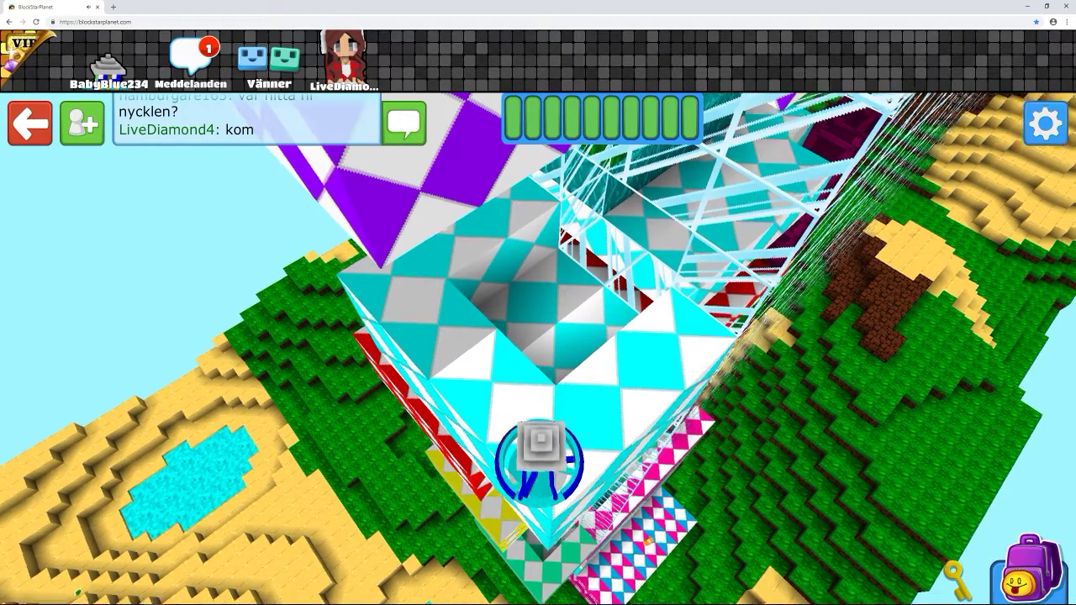
- Look around the tower top and send the chat message that this is a hotel
{"action": "left_click_drag", "start_coordinate": [685, 366], "coordinate": [685, 169]}
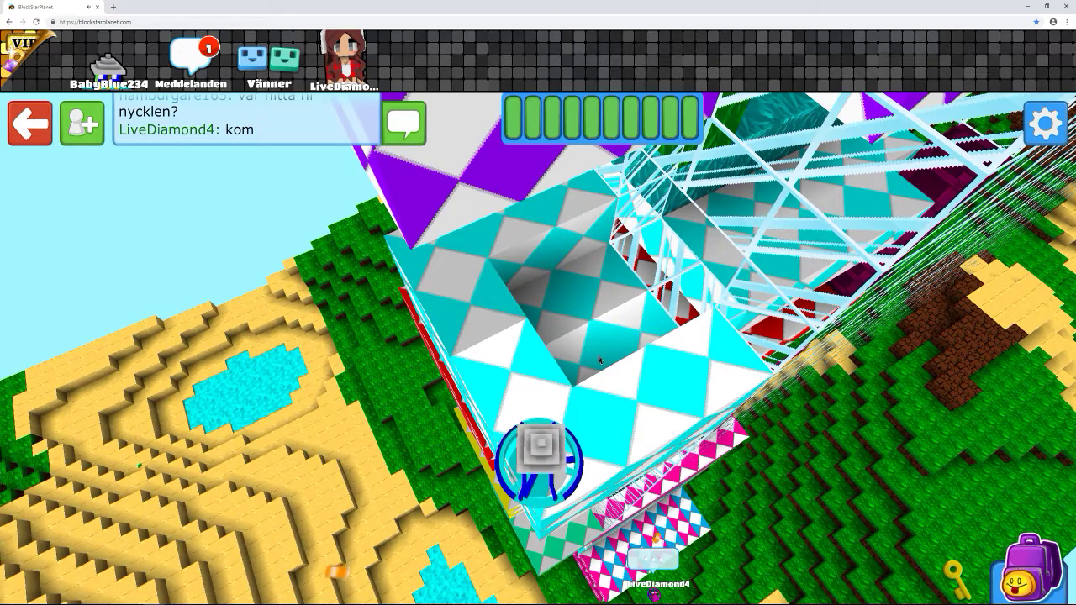
{"action": "left_click_drag", "start_coordinate": [600, 359], "coordinate": [504, 360]}
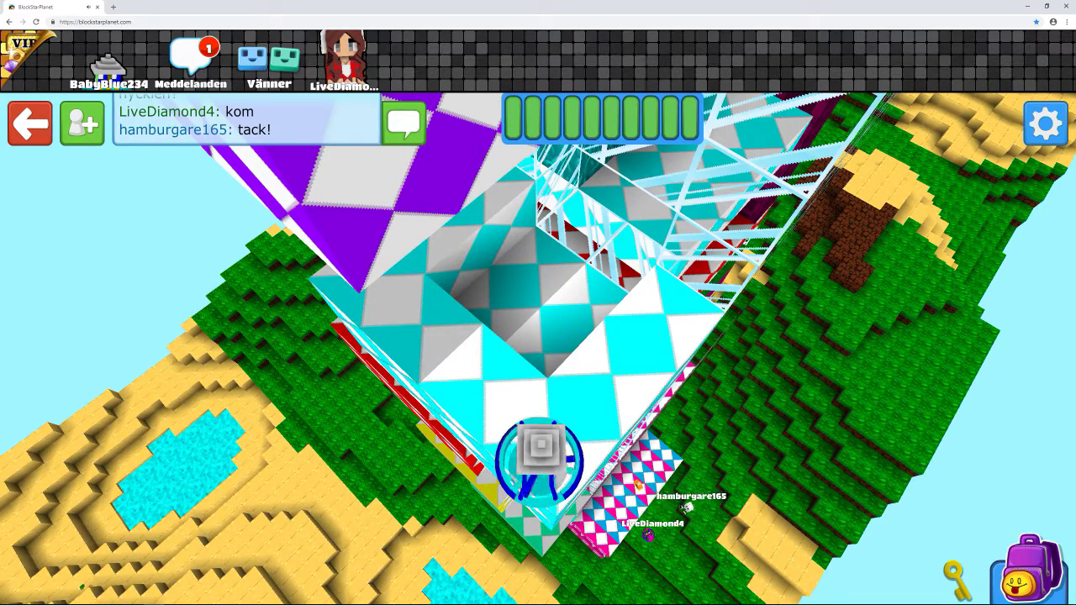
{"action": "key", "text": "Return"}
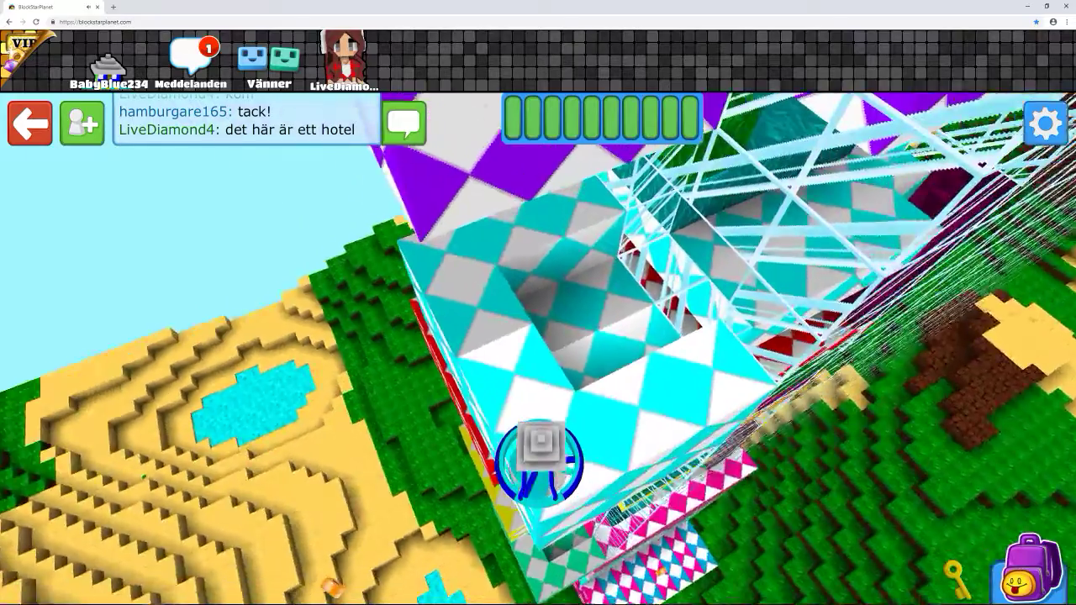
- Orbit the camera upward to view the tower's upper floors against the sky
{"action": "left_click_drag", "start_coordinate": [538, 302], "coordinate": [421, 303]}
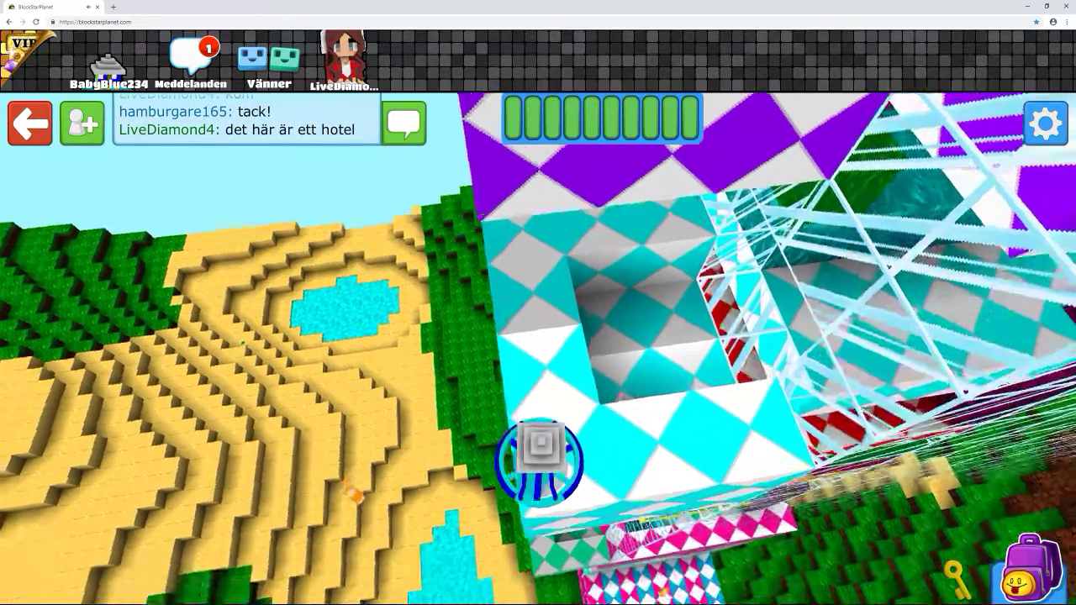
{"action": "left_click_drag", "start_coordinate": [599, 335], "coordinate": [420, 252]}
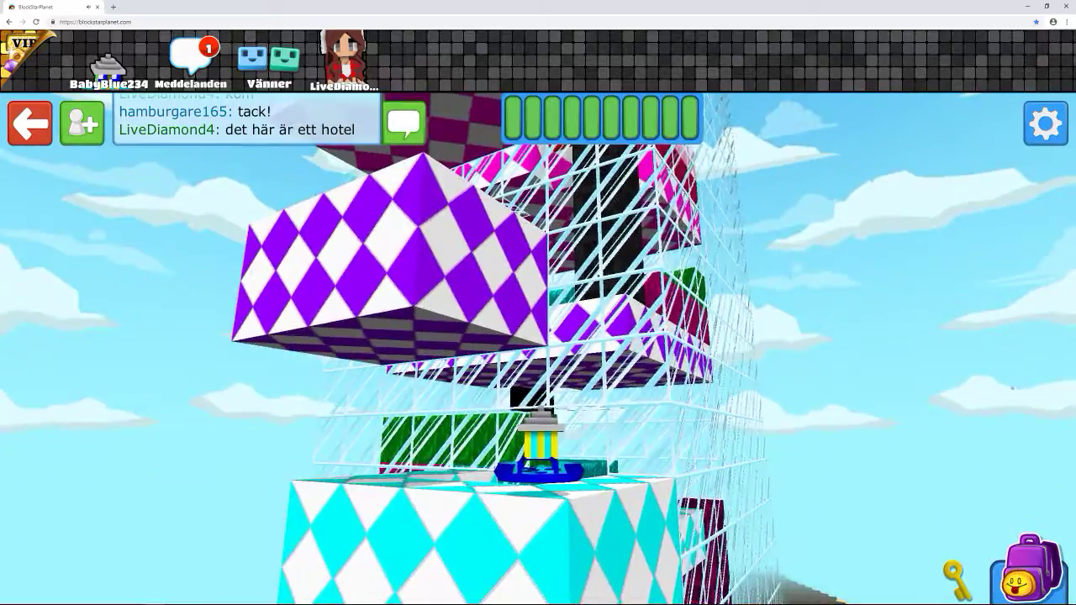
{"action": "left_click_drag", "start_coordinate": [538, 336], "coordinate": [420, 252]}
- Look over the island, then walk through the hotel's key door and checkered room
{"action": "left_click_drag", "start_coordinate": [538, 336], "coordinate": [421, 252]}
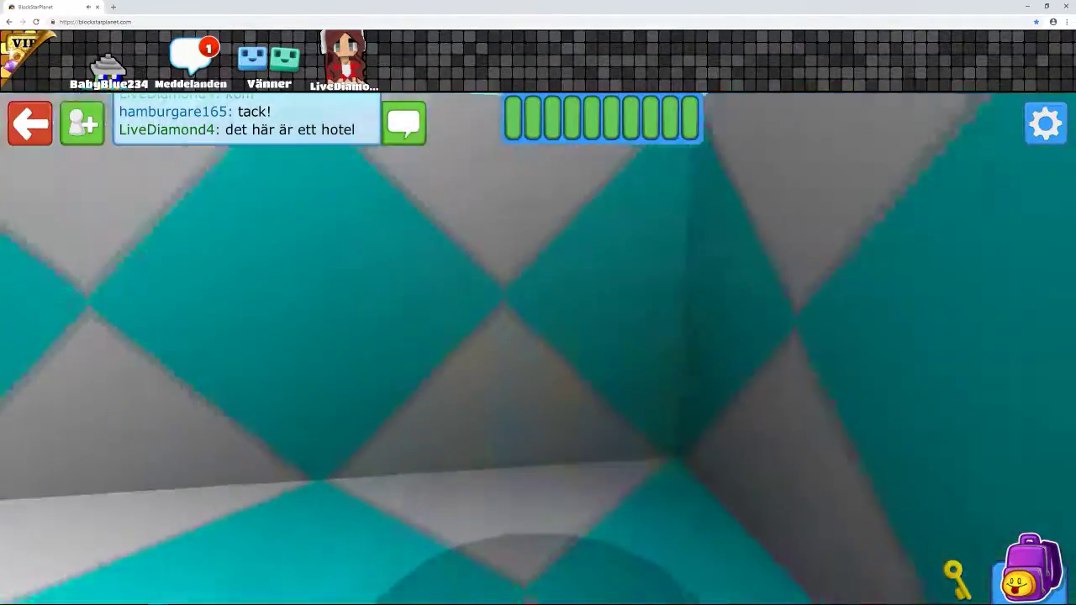
{"action": "left_click_drag", "start_coordinate": [538, 336], "coordinate": [538, 210]}
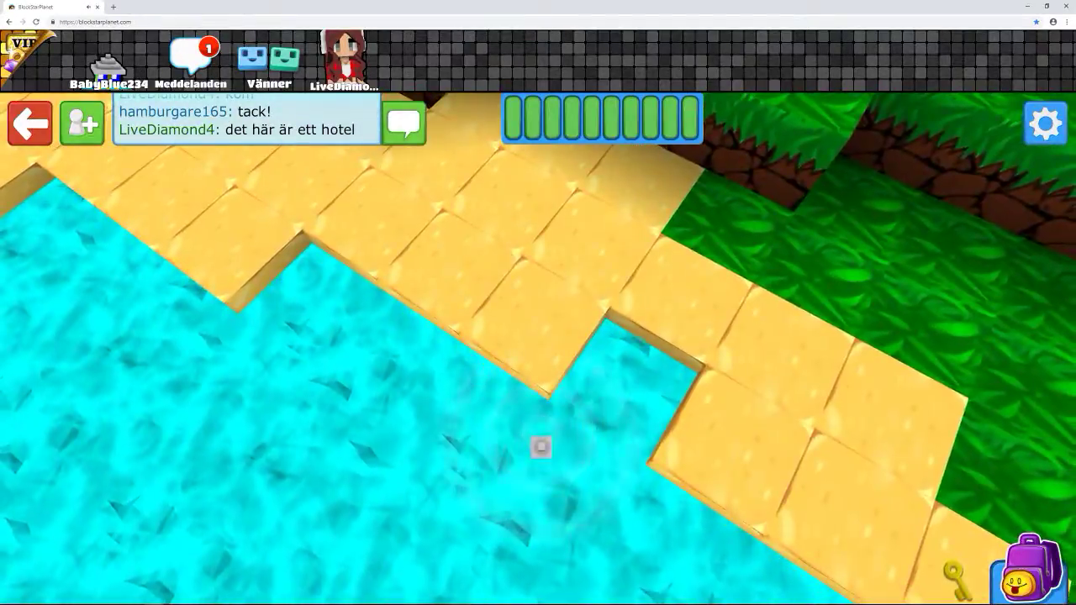
{"action": "left_click_drag", "start_coordinate": [538, 336], "coordinate": [639, 302]}
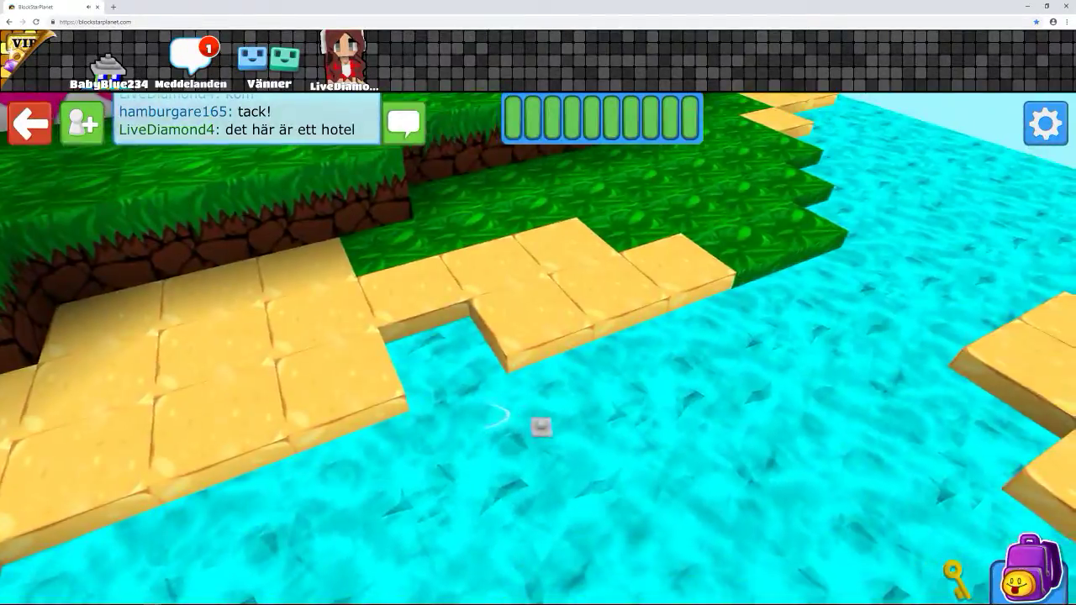
{"action": "left_click_drag", "start_coordinate": [538, 336], "coordinate": [420, 420]}
{"action": "key", "text": "w"}
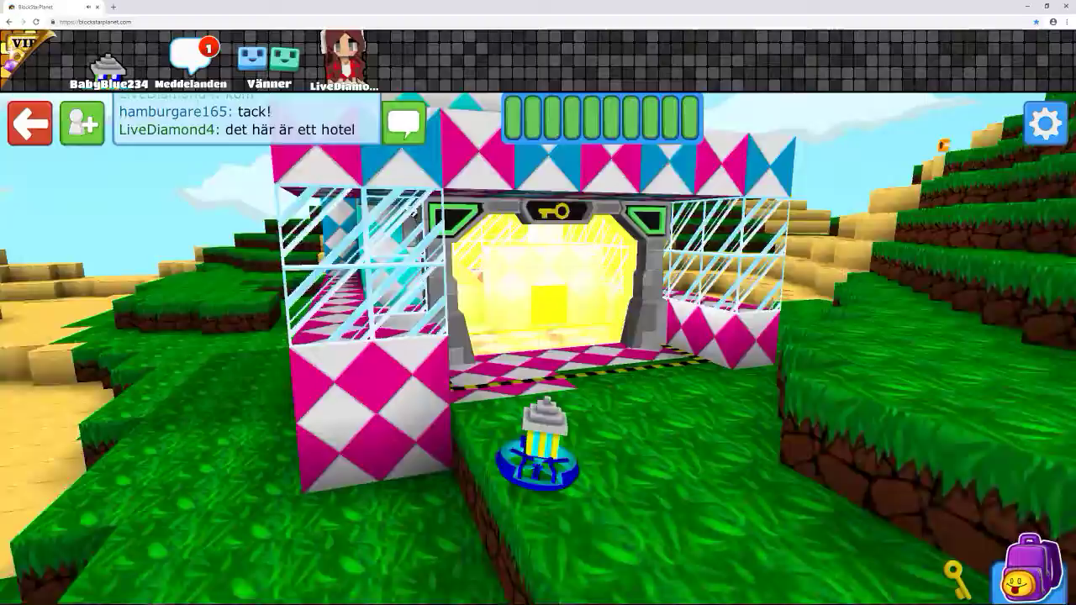
{"action": "key", "text": "w"}
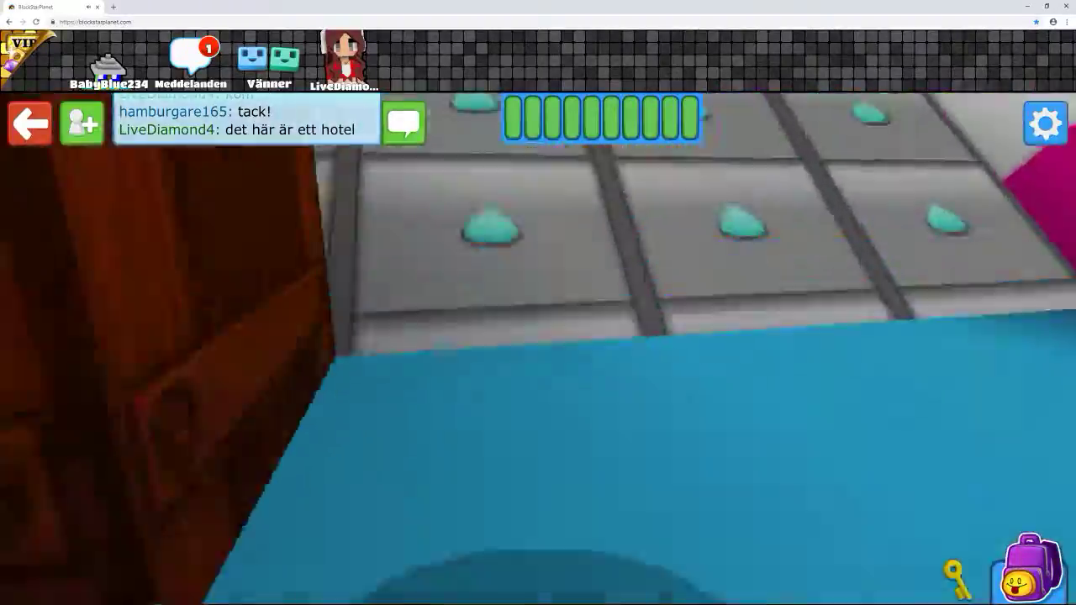
{"action": "key", "text": "w"}
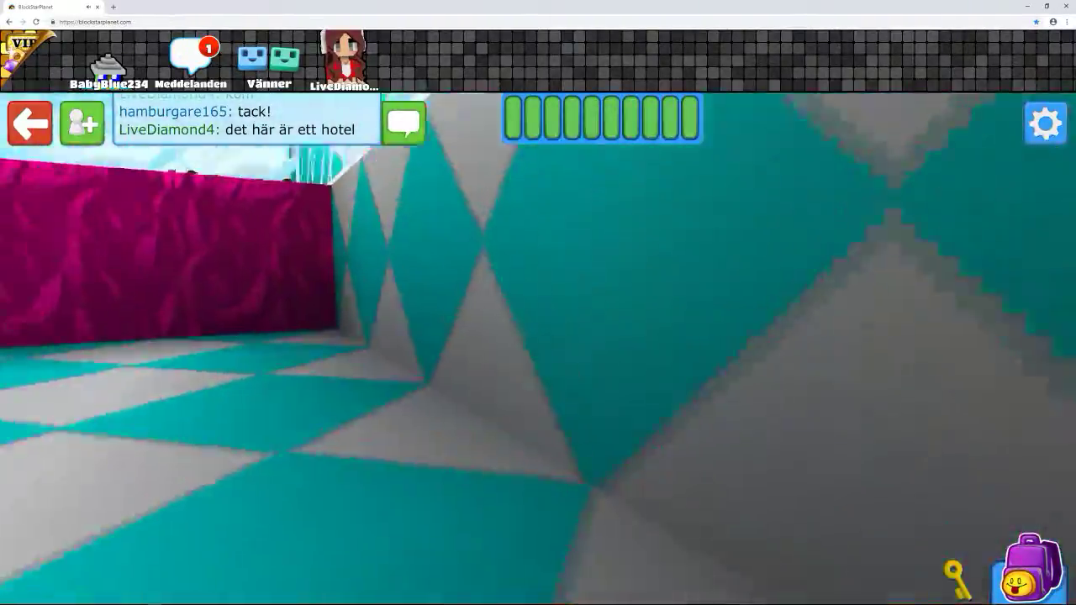
{"action": "key", "text": "w"}
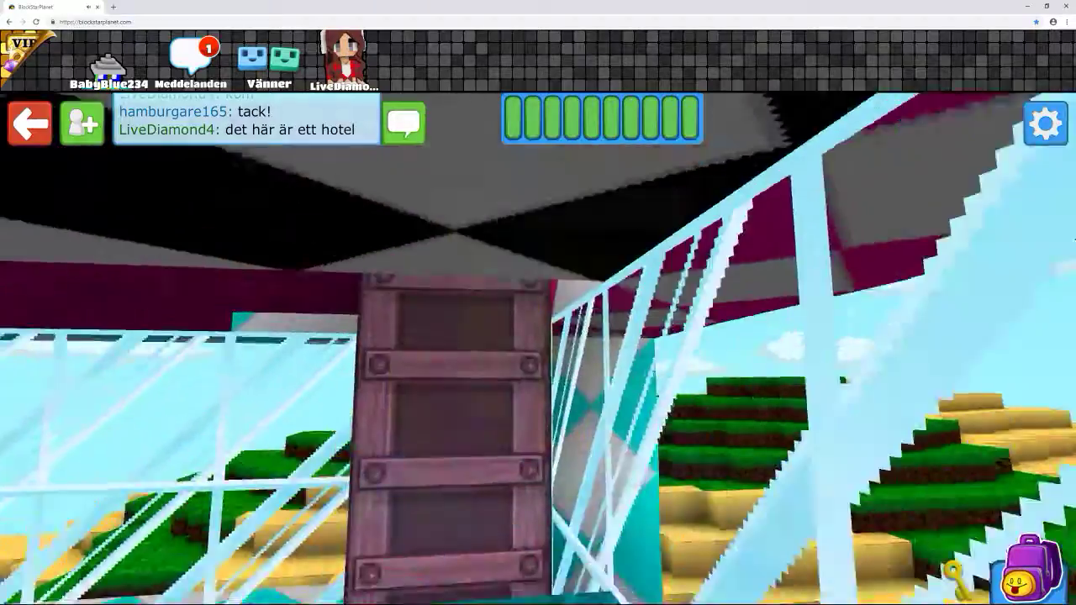
- Climb the wooden and teal ladders up to the glass-roofed top floor
{"action": "key", "text": "w"}
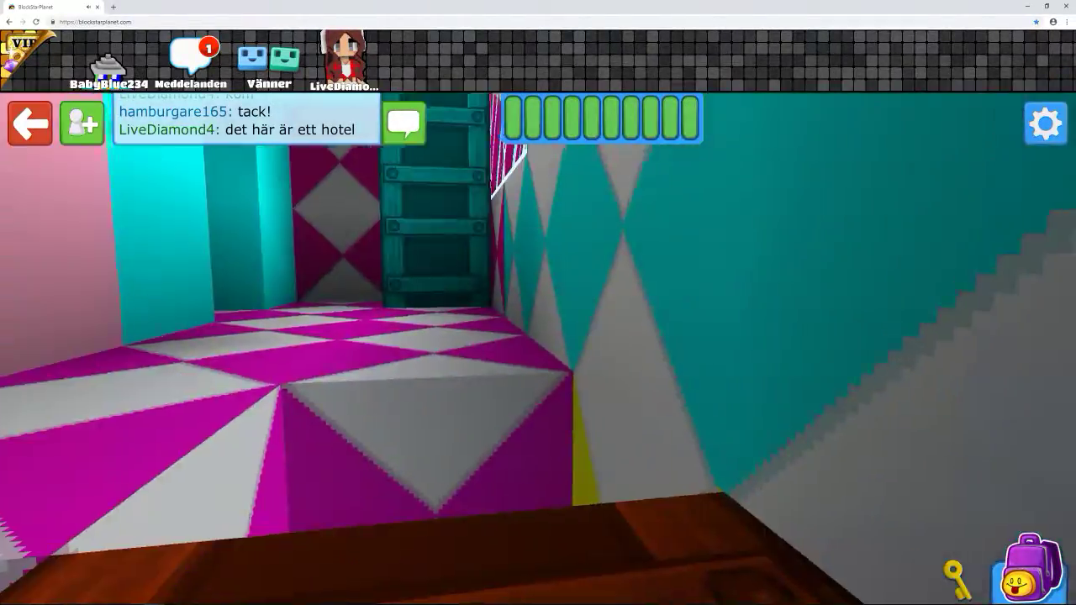
{"action": "key", "text": "w"}
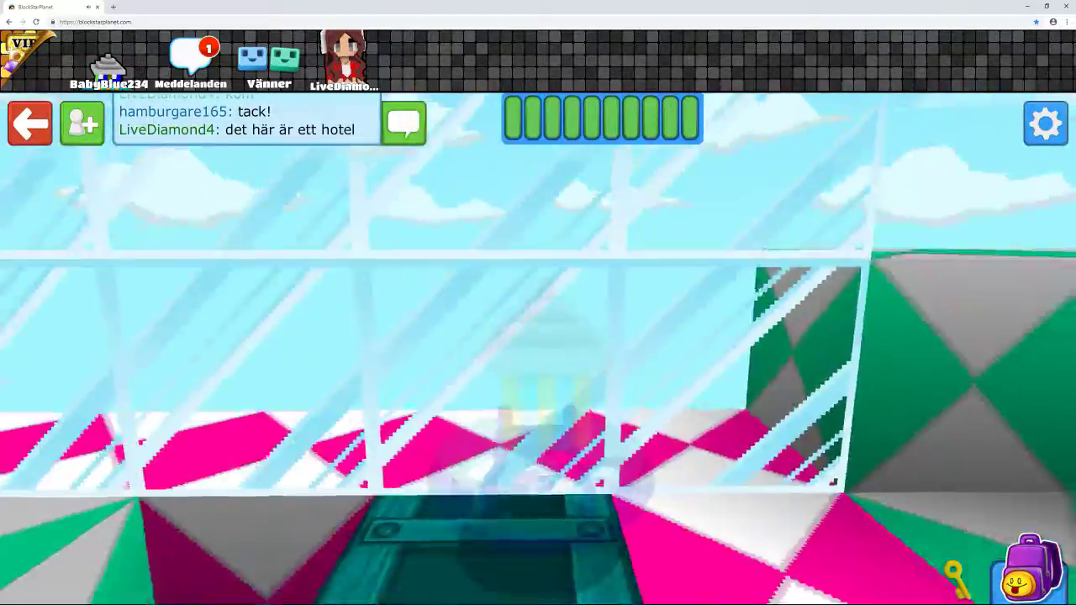
{"action": "key", "text": "w"}
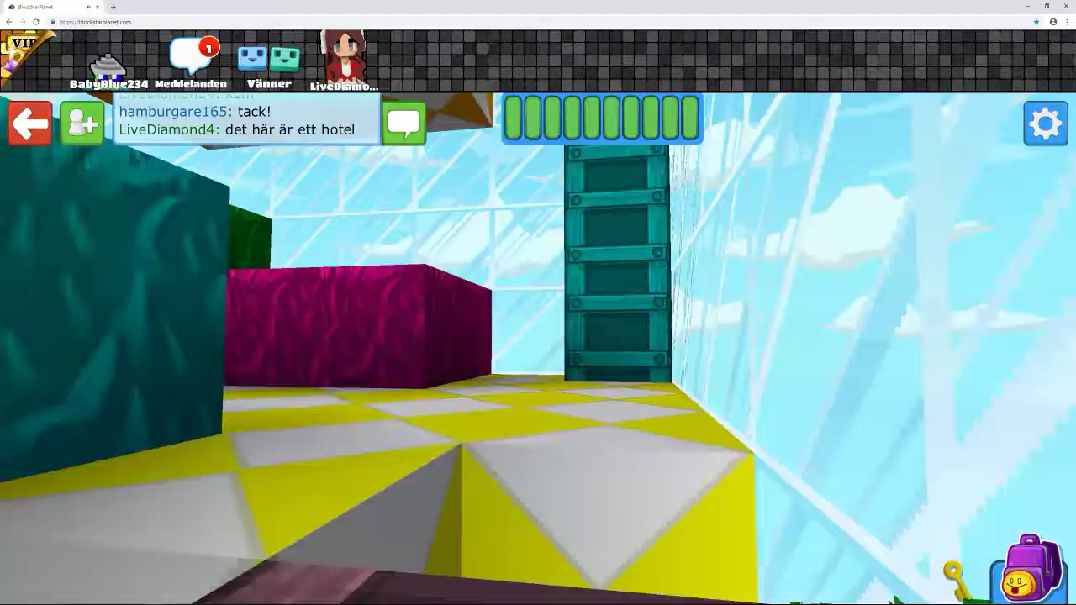
{"action": "key", "text": "w"}
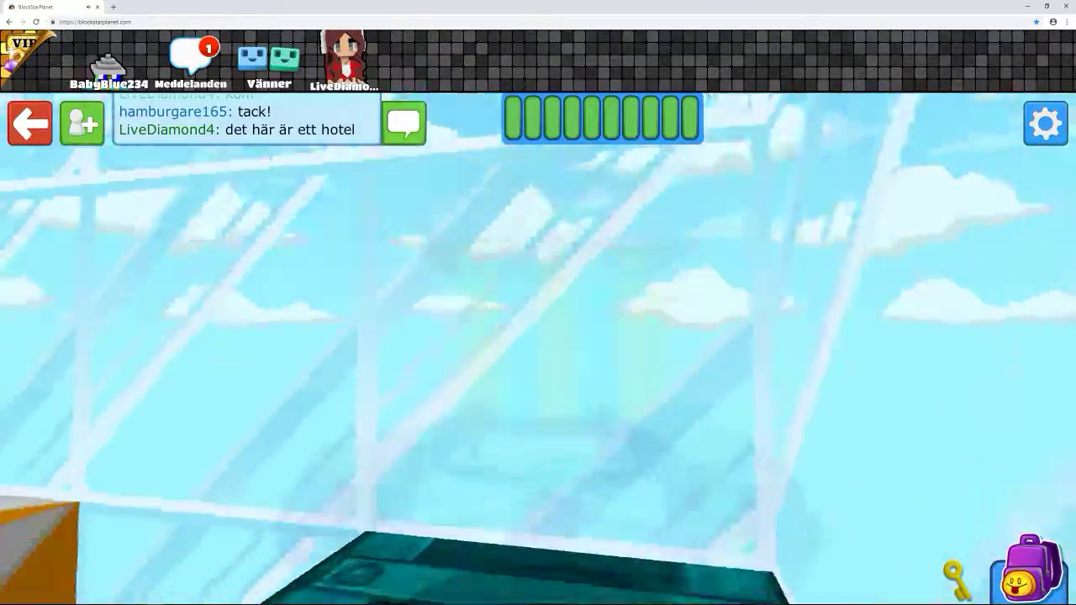
{"action": "key", "text": "w"}
- Cross the checkered top floor and step onto the teal bed facing the glass wall
{"action": "key", "text": "w"}
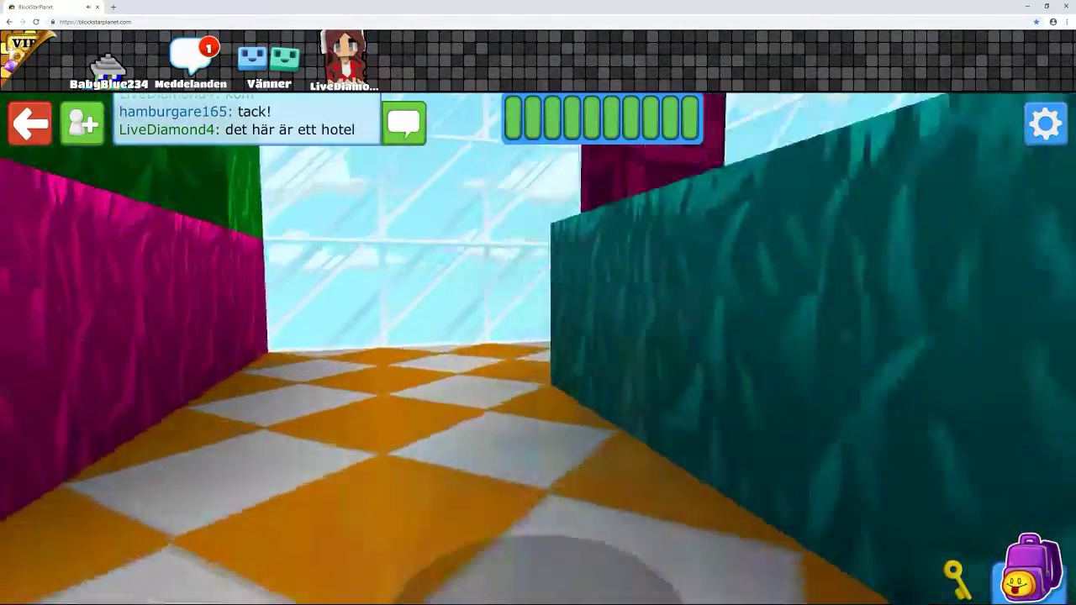
{"action": "key", "text": "w"}
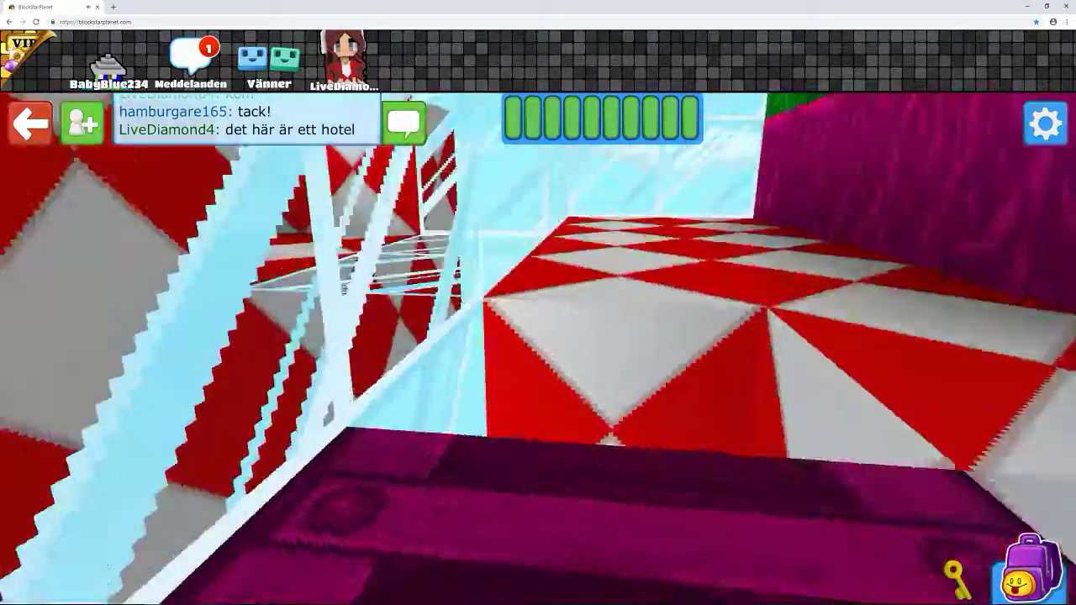
{"action": "key", "text": "w"}
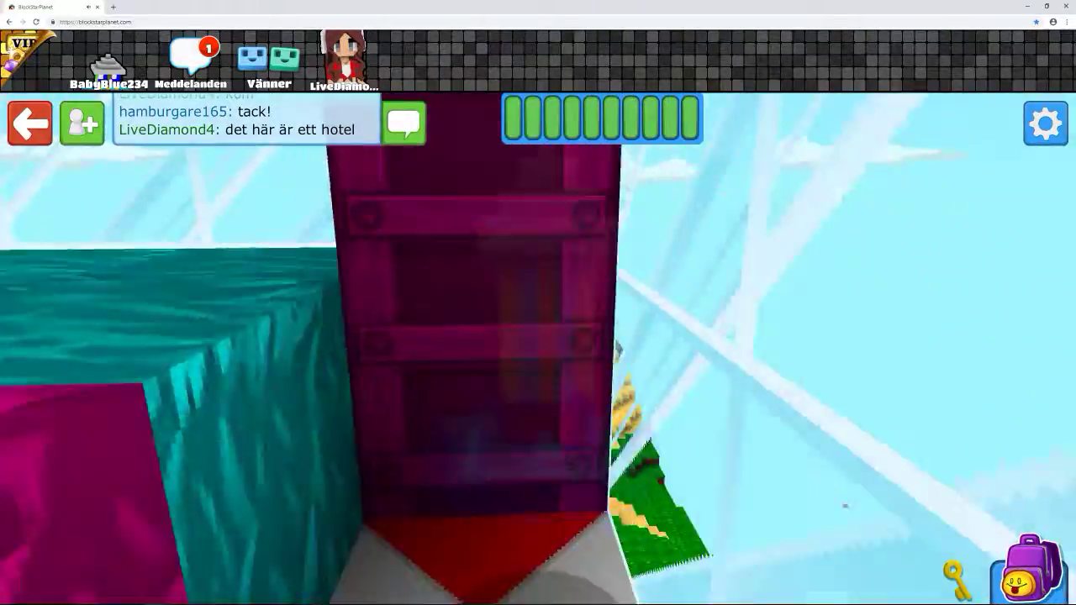
{"action": "key", "text": "w"}
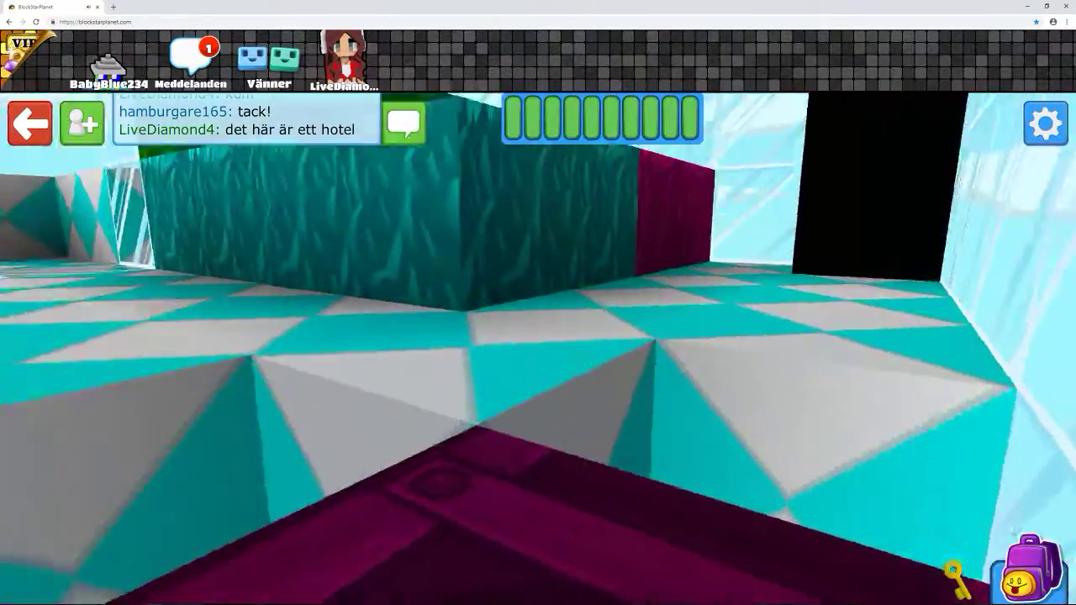
{"action": "key", "text": "w"}
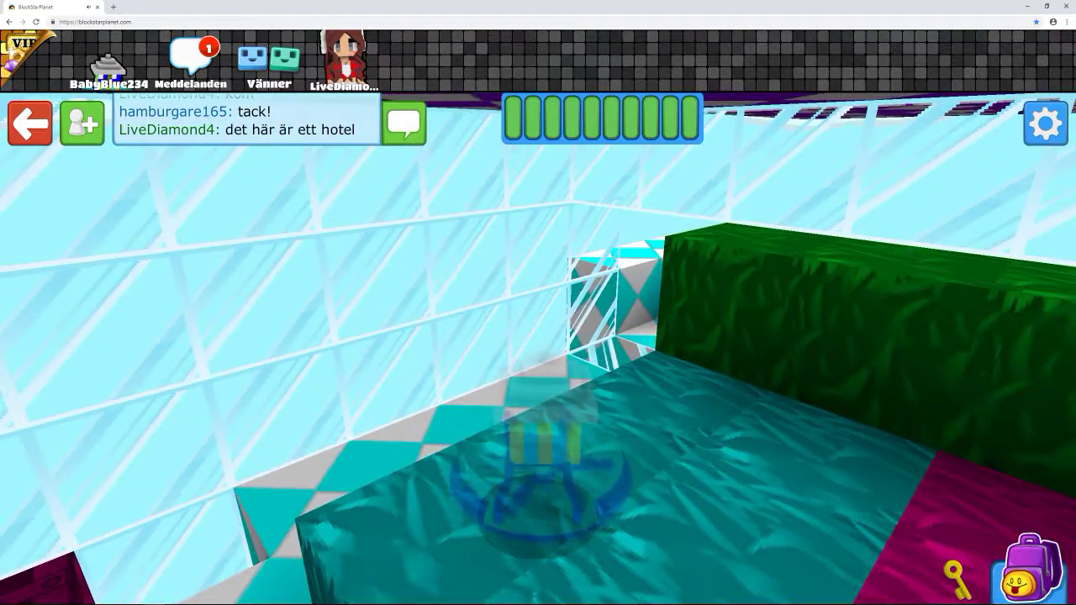
{"action": "key", "text": "w"}
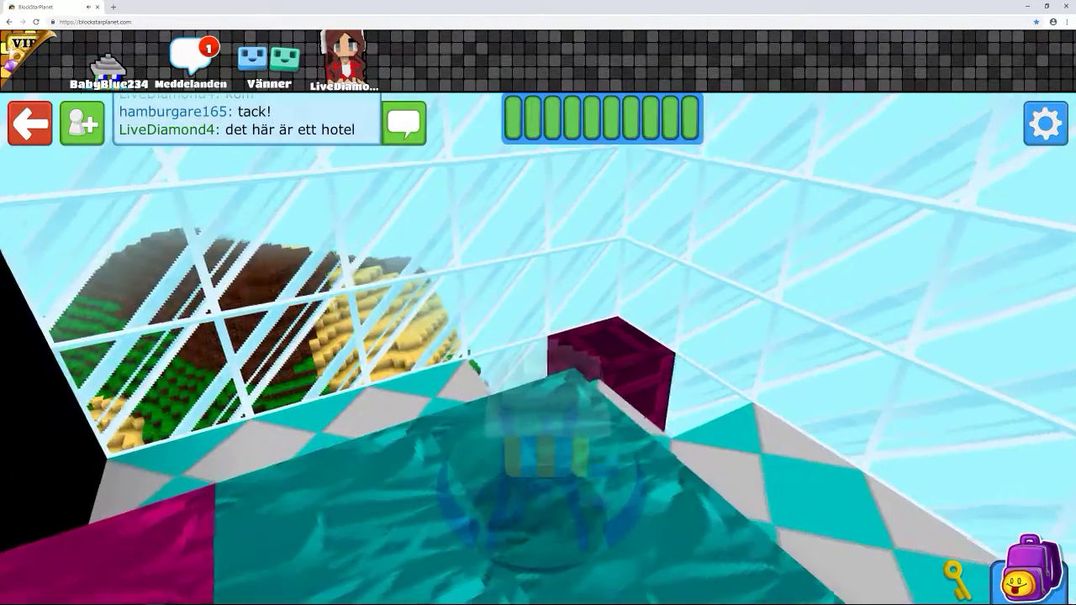
{"action": "key", "text": "w"}
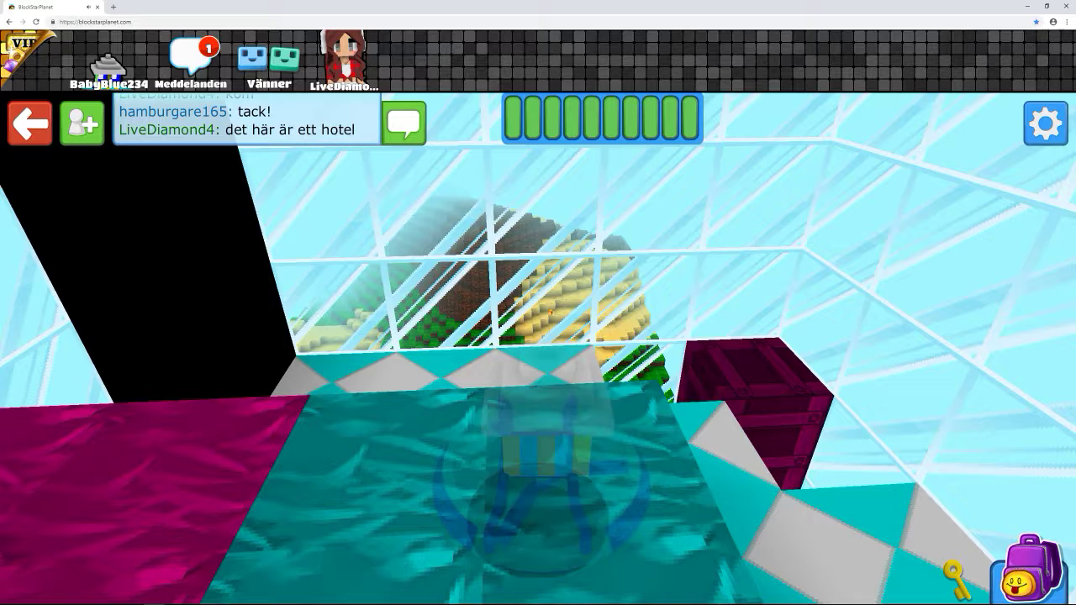
- Open and close the item bar, then orbit the camera around the avatar on the bed
{"action": "left_click", "coordinate": [1021, 575]}
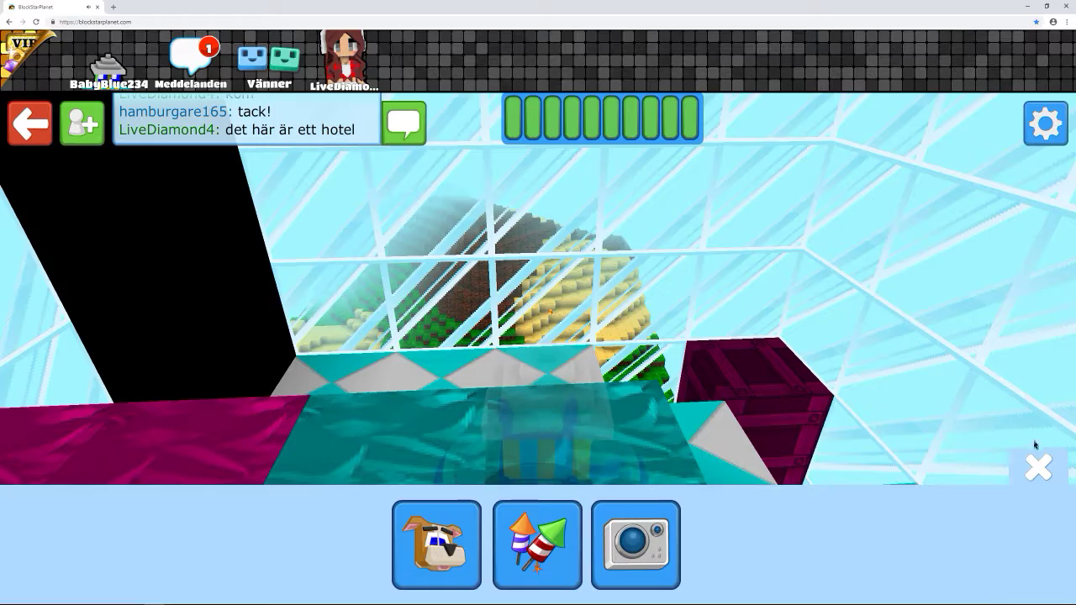
{"action": "left_click", "coordinate": [1038, 467]}
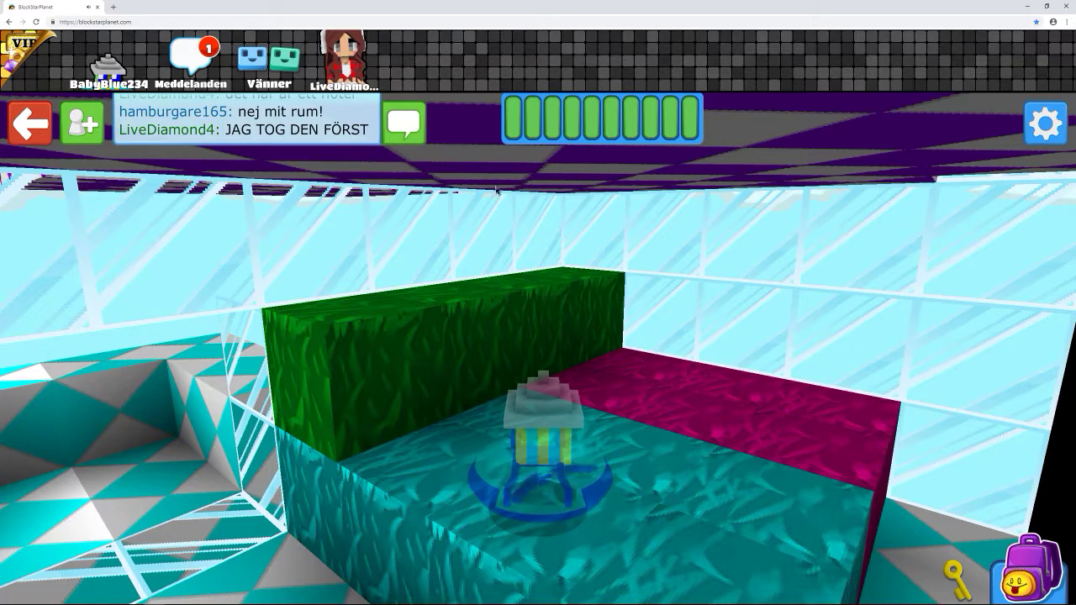
{"action": "left_click_drag", "start_coordinate": [595, 321], "coordinate": [253, 322]}
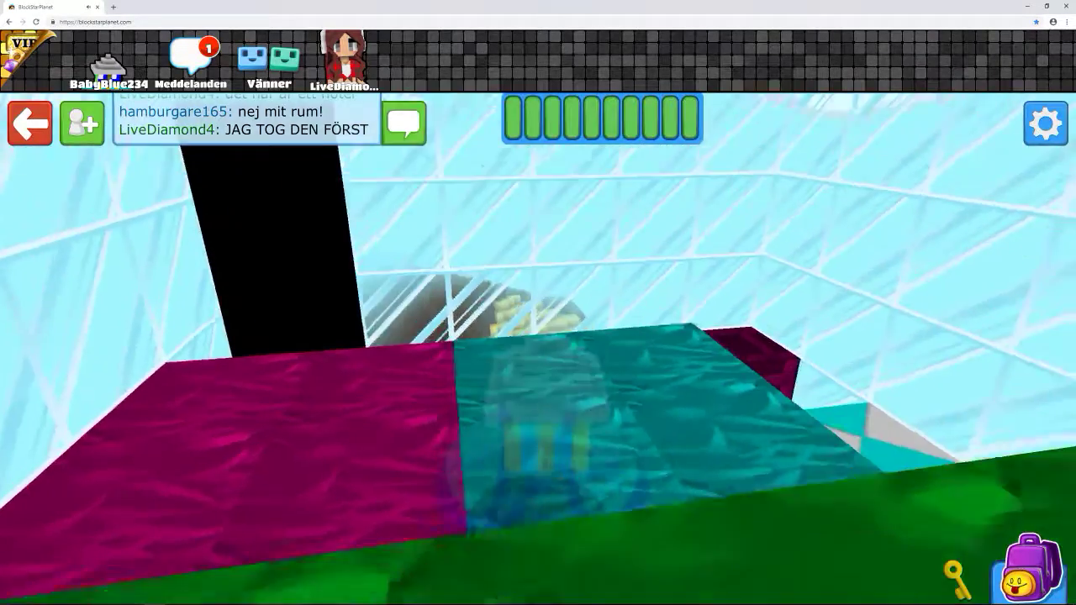
{"action": "left_click_drag", "start_coordinate": [538, 337], "coordinate": [336, 337]}
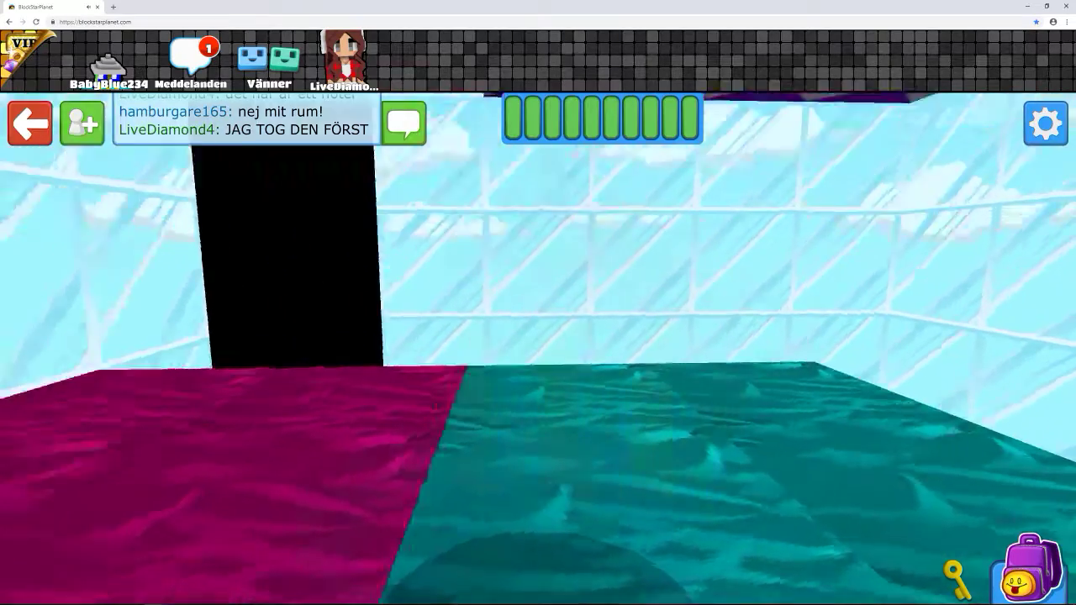
{"action": "left_click_drag", "start_coordinate": [538, 336], "coordinate": [757, 252]}
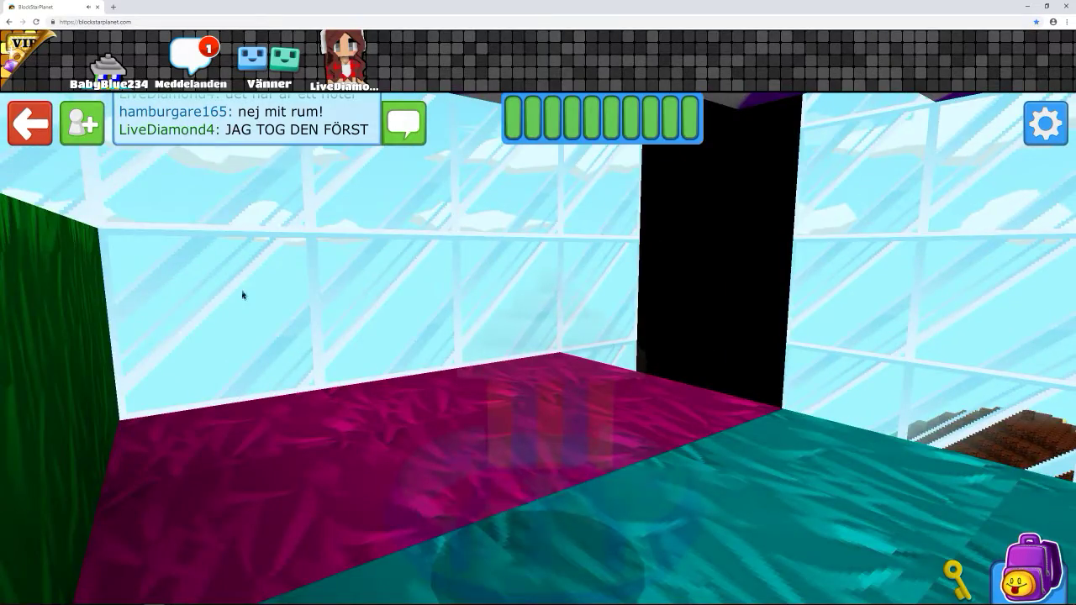
{"action": "left_click_drag", "start_coordinate": [538, 337], "coordinate": [252, 252]}
{"action": "left_click_drag", "start_coordinate": [756, 337], "coordinate": [337, 337]}
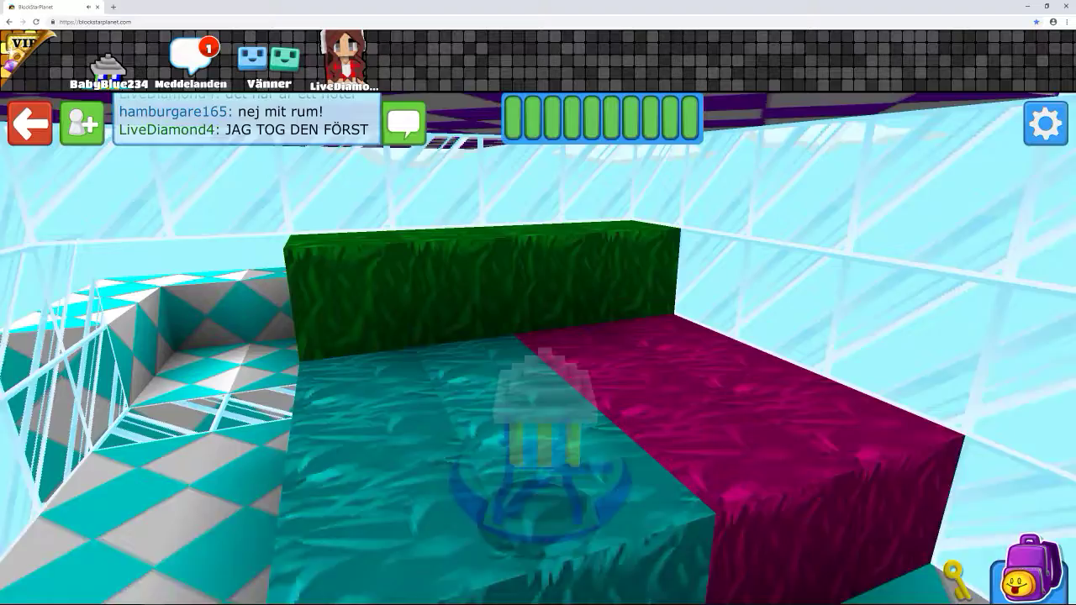
- Turn the camera past the black doorway and green wall toward the wheat field outside
{"action": "left_click_drag", "start_coordinate": [757, 336], "coordinate": [337, 336]}
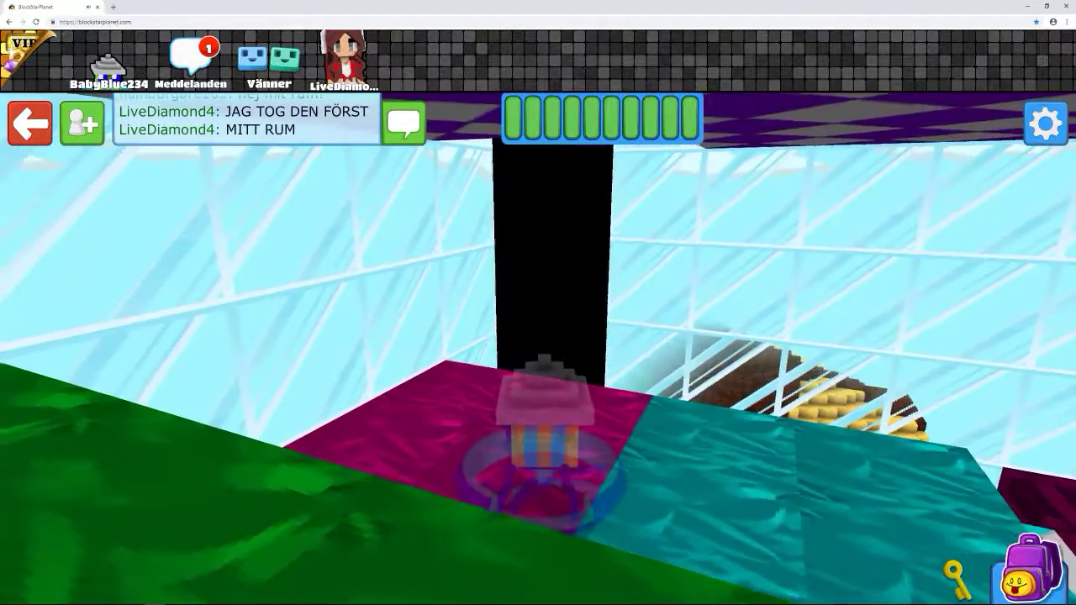
{"action": "left_click_drag", "start_coordinate": [672, 337], "coordinate": [420, 337]}
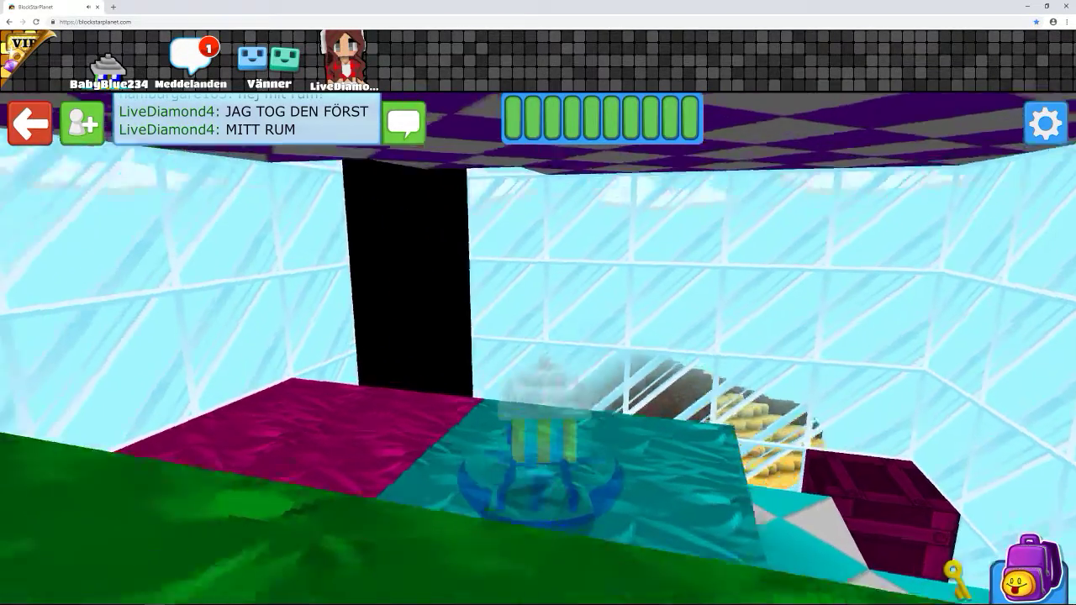
{"action": "mouse_move", "coordinate": [588, 336]}
{"action": "left_mouse_down"}
{"action": "mouse_move", "coordinate": [330, 298]}
{"action": "mouse_move", "coordinate": [641, 329]}
{"action": "mouse_move", "coordinate": [252, 329]}
{"action": "left_mouse_up"}
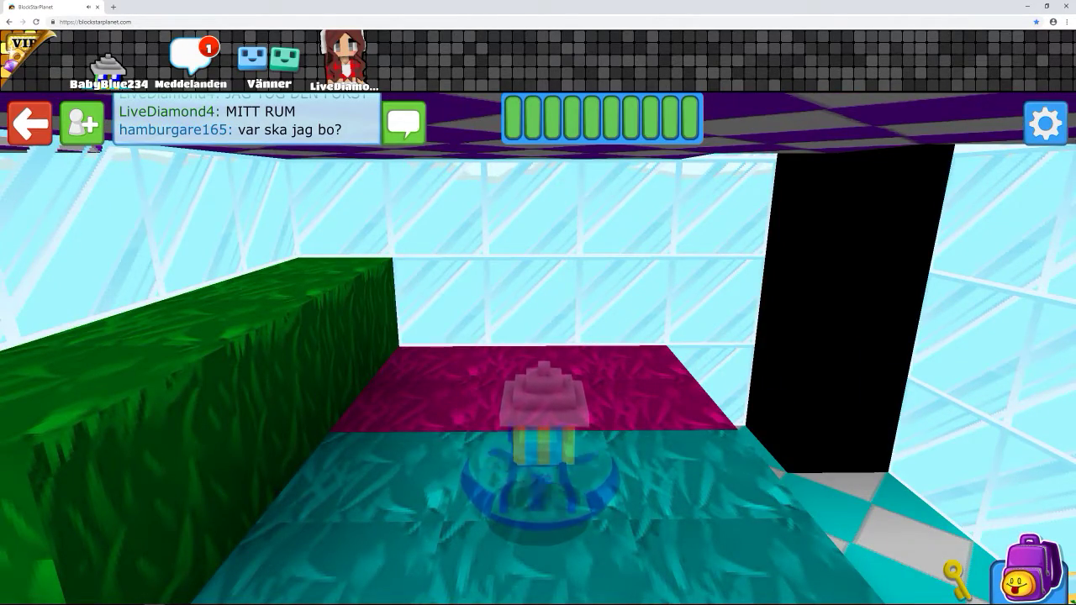
{"action": "left_click_drag", "start_coordinate": [672, 337], "coordinate": [420, 337]}
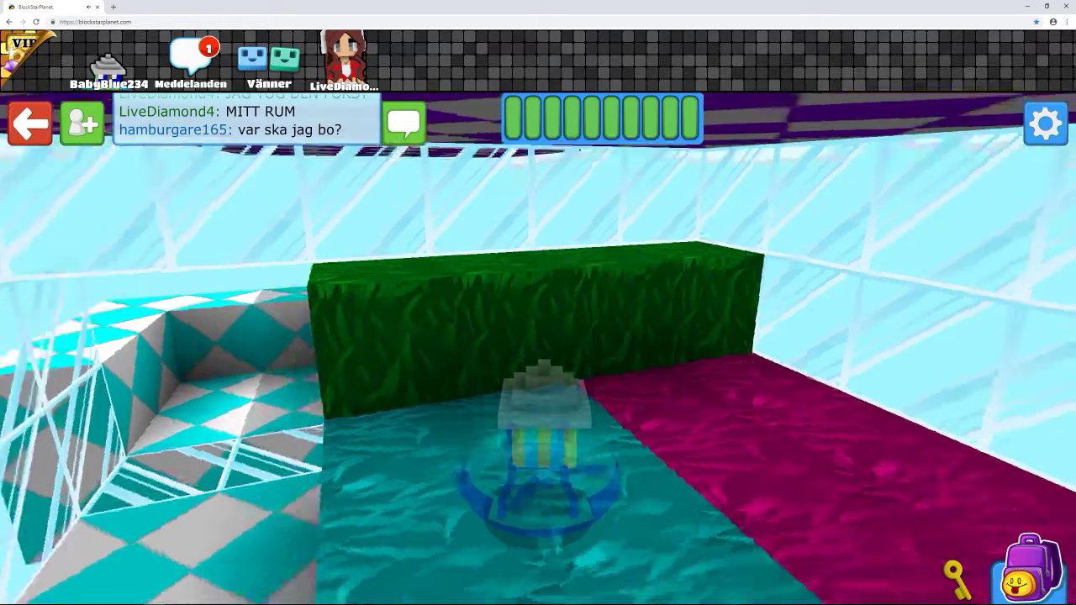
{"action": "left_click_drag", "start_coordinate": [246, 315], "coordinate": [756, 336]}
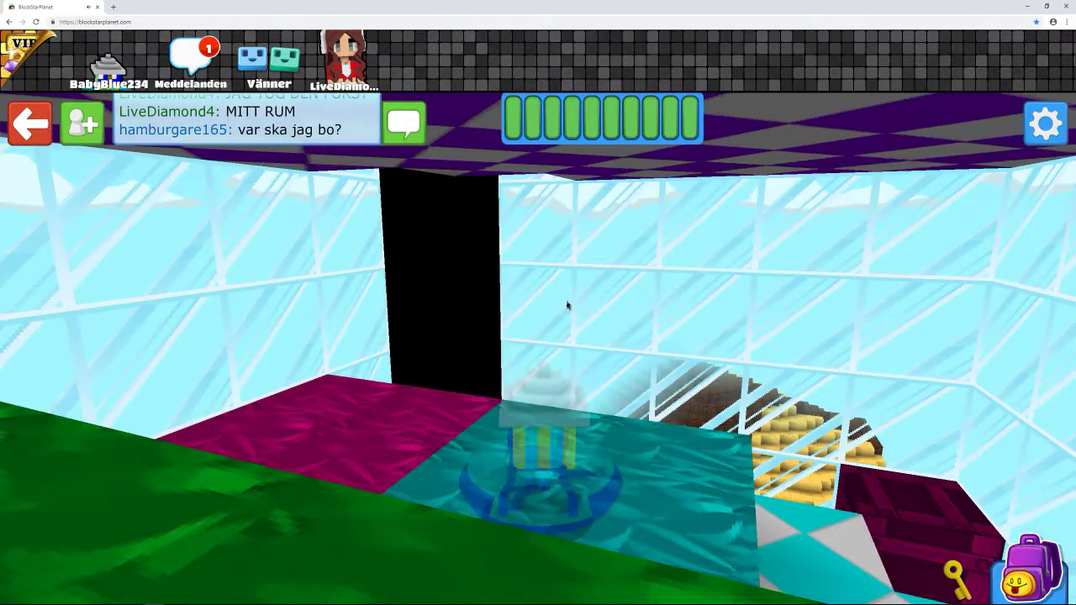
{"action": "left_click_drag", "start_coordinate": [538, 336], "coordinate": [489, 303]}
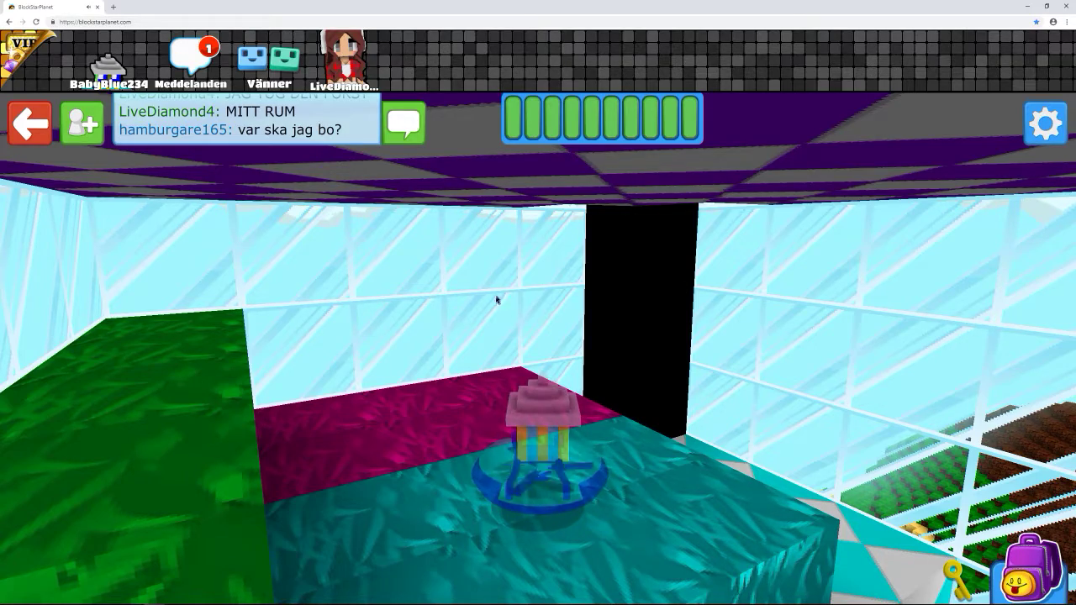
{"action": "left_click_drag", "start_coordinate": [677, 291], "coordinate": [496, 301]}
{"action": "left_click_drag", "start_coordinate": [626, 312], "coordinate": [420, 312]}
{"action": "left_click_drag", "start_coordinate": [677, 337], "coordinate": [866, 353]}
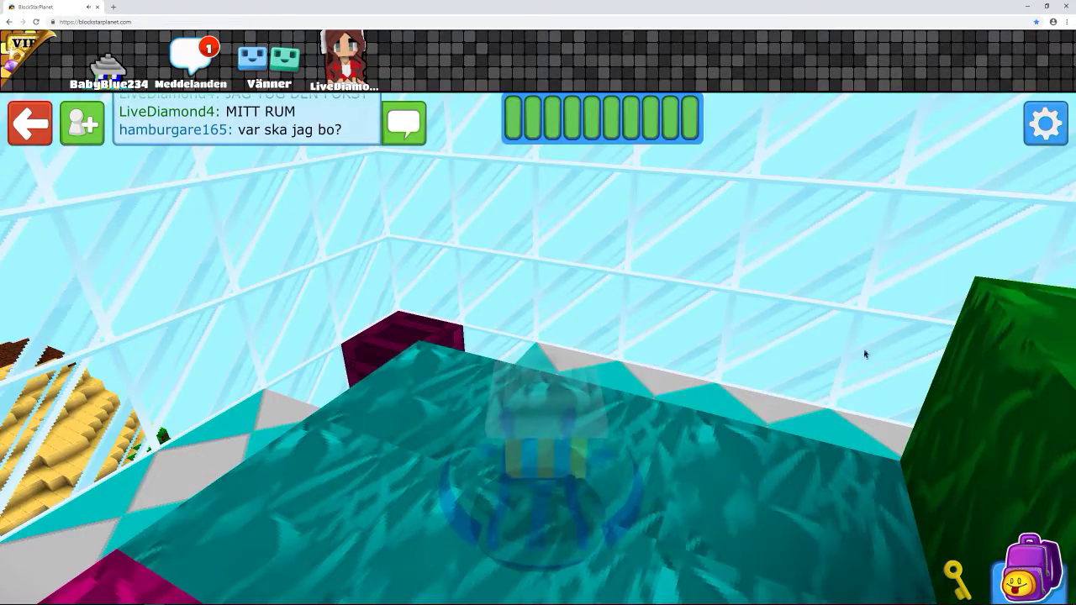
- Open the fireworks and usable items list and scroll through the items and prices
{"action": "left_click", "coordinate": [1029, 572]}
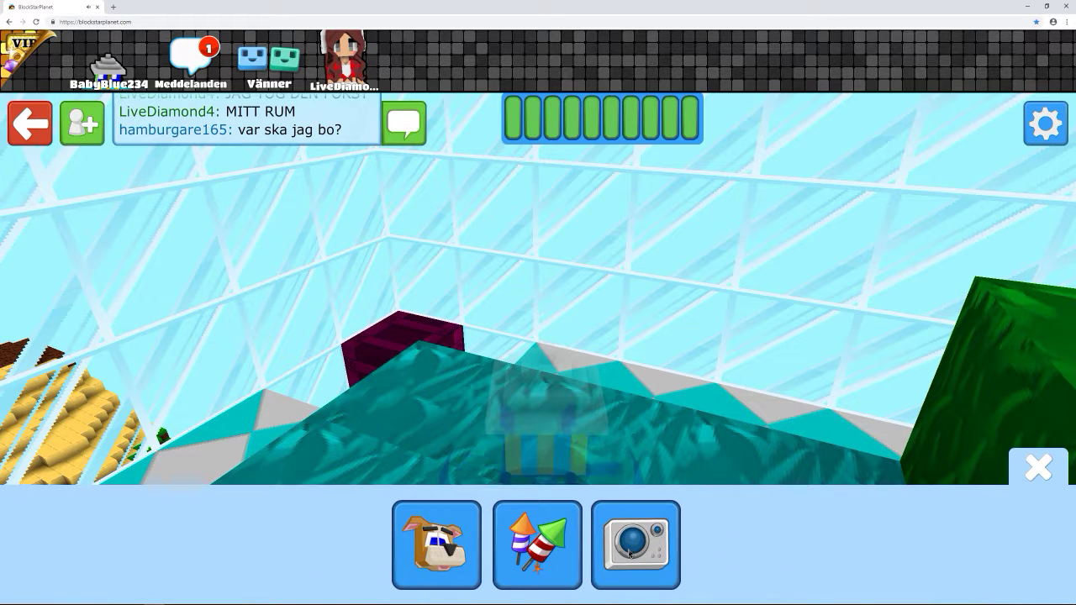
{"action": "left_click", "coordinate": [534, 555]}
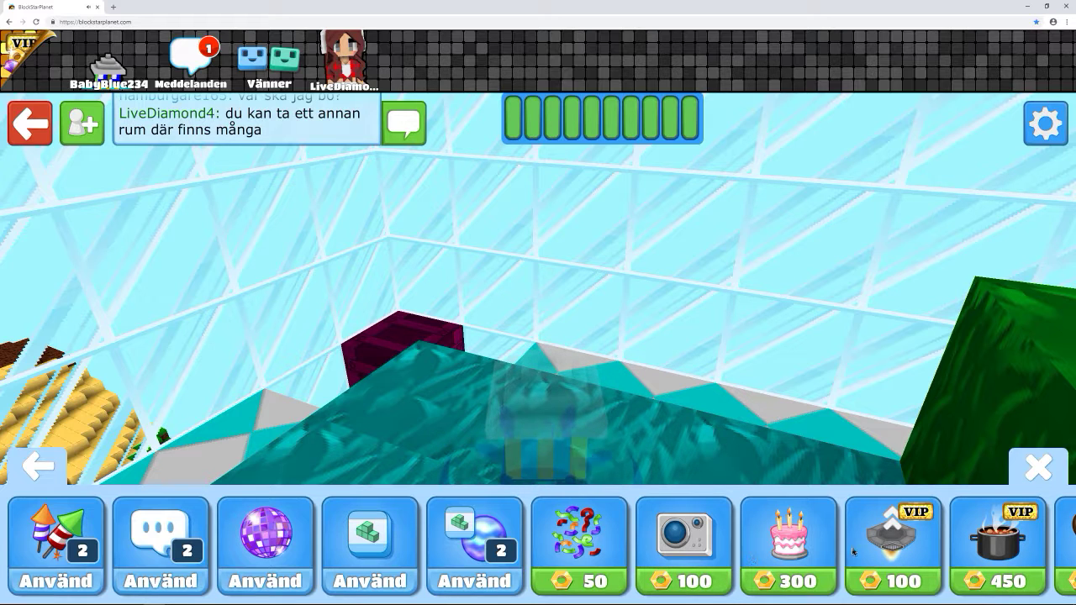
{"action": "left_click_drag", "start_coordinate": [908, 555], "coordinate": [2, 486]}
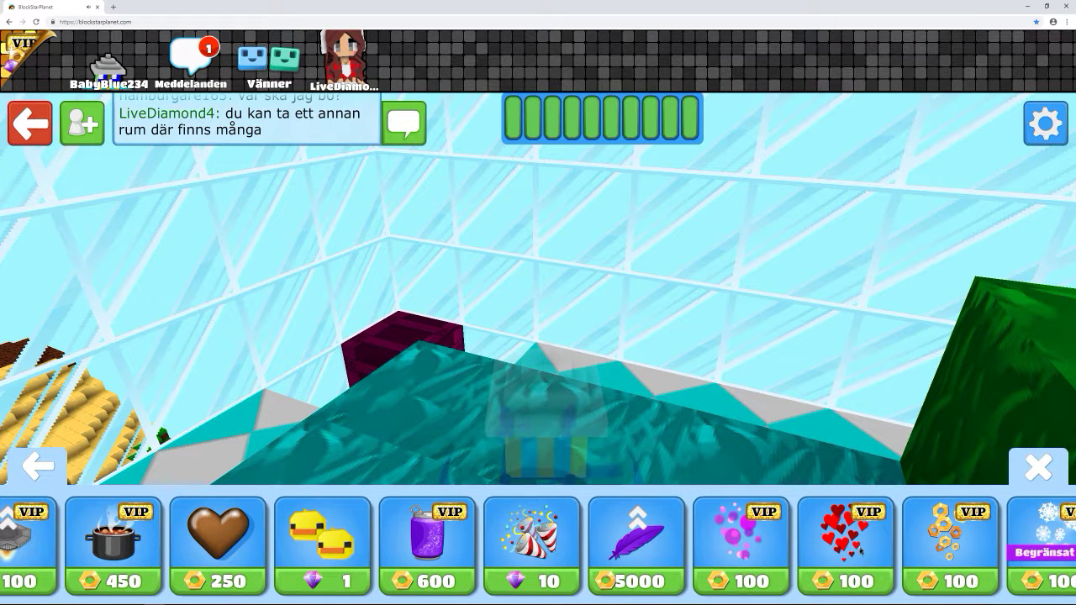
{"action": "scroll", "coordinate": [861, 551], "scroll_direction": "down", "scroll_amount": 3}
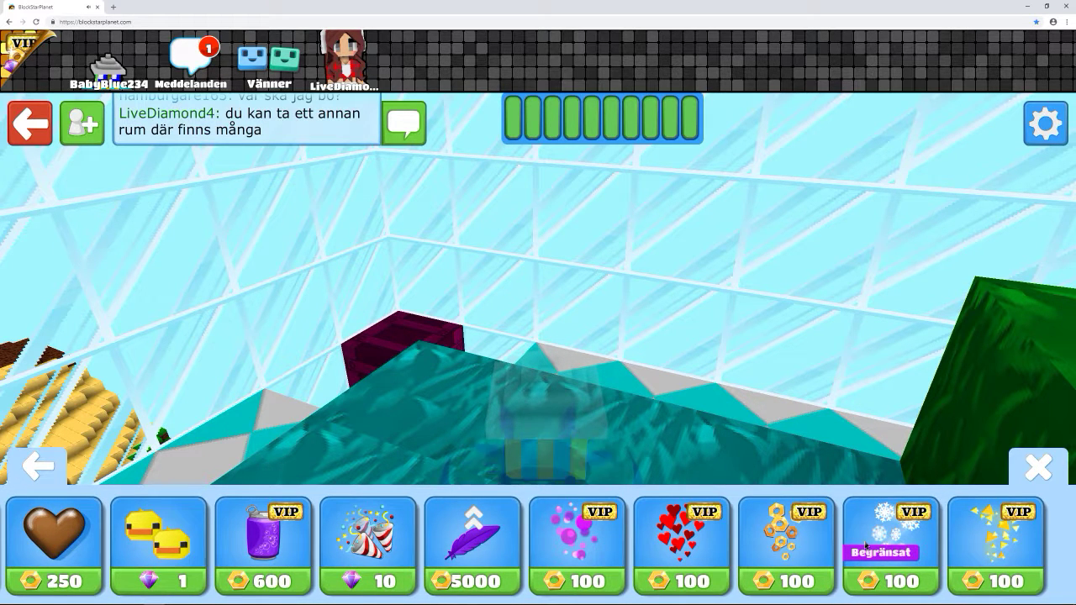
{"action": "scroll", "coordinate": [866, 545], "scroll_direction": "up", "scroll_amount": 3}
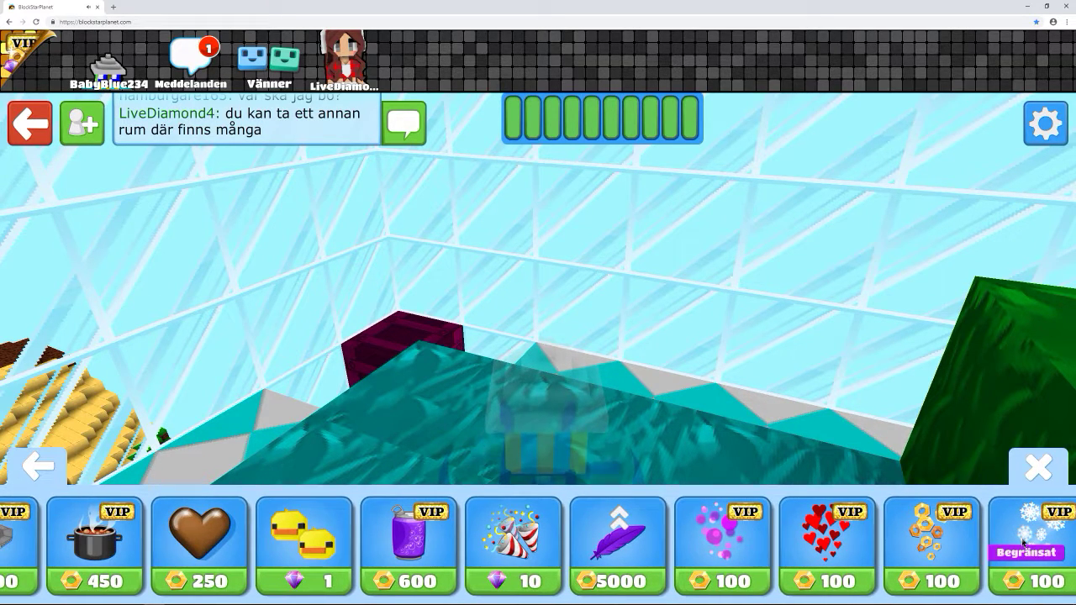
{"action": "scroll", "coordinate": [1024, 545], "scroll_direction": "up", "scroll_amount": 2}
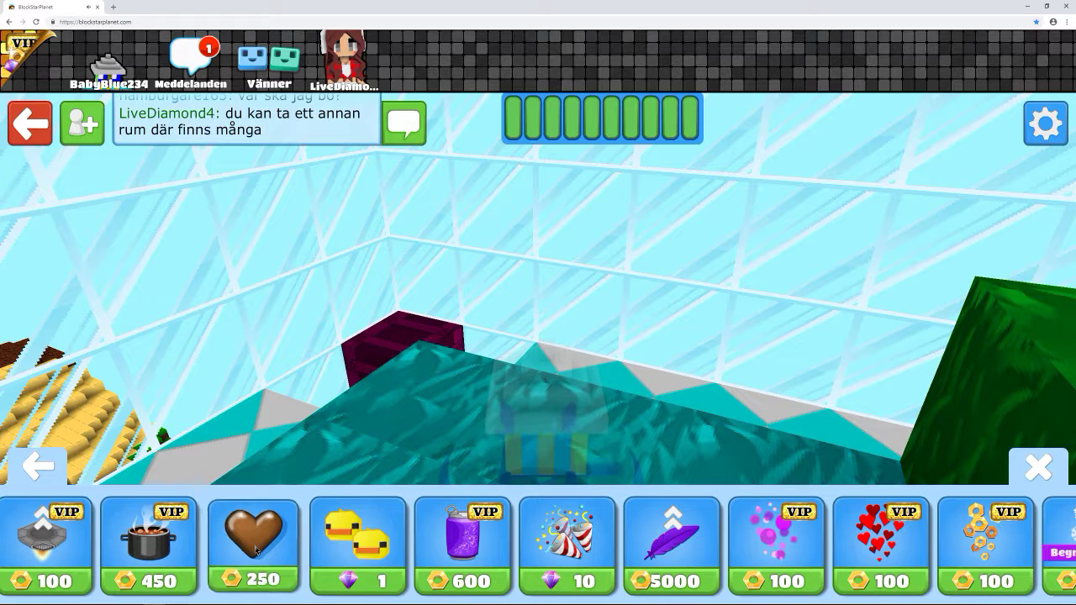
{"action": "left_click_drag", "start_coordinate": [257, 548], "coordinate": [790, 531]}
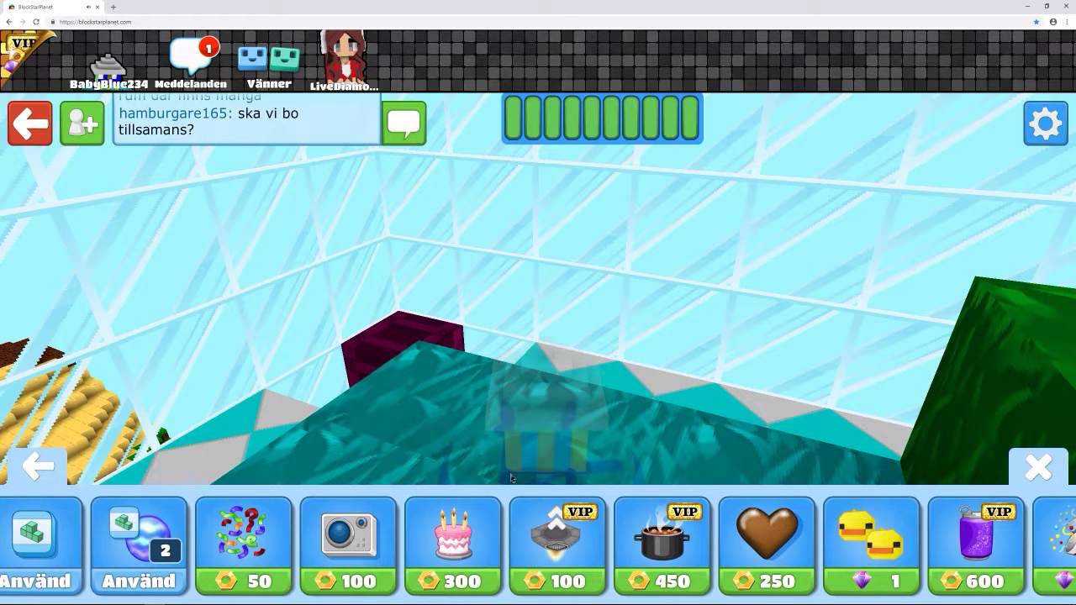
- Show and dismiss the avatar's action options, then put the item list away
{"action": "left_click", "coordinate": [519, 412]}
{"action": "left_click", "coordinate": [613, 289]}
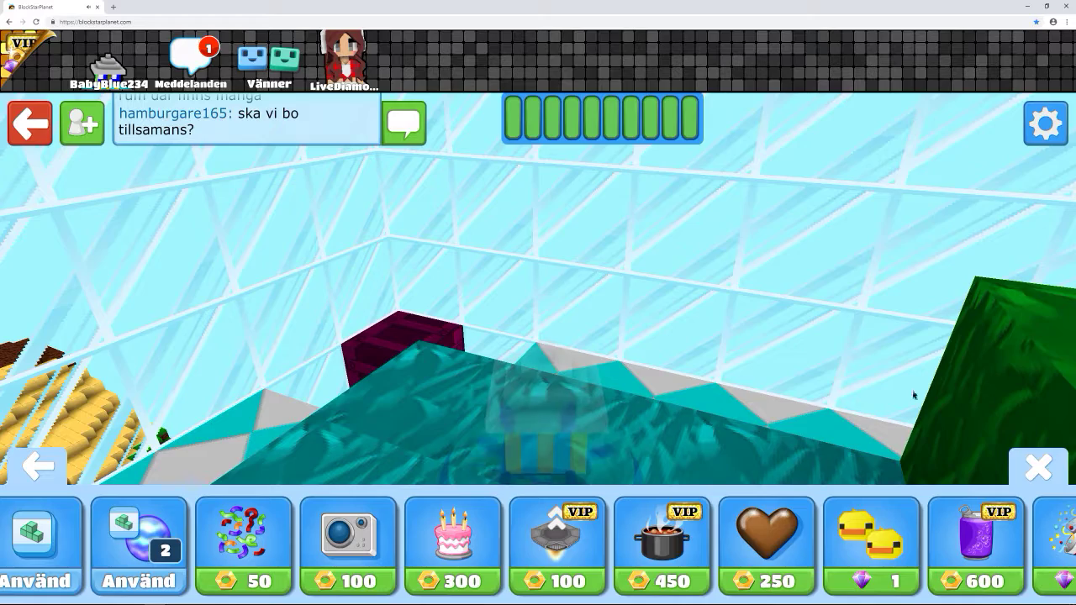
{"action": "left_click", "coordinate": [1030, 471]}
- Walk the avatar into the dark doorway toward the other player
{"action": "left_click_drag", "start_coordinate": [799, 277], "coordinate": [504, 278]}
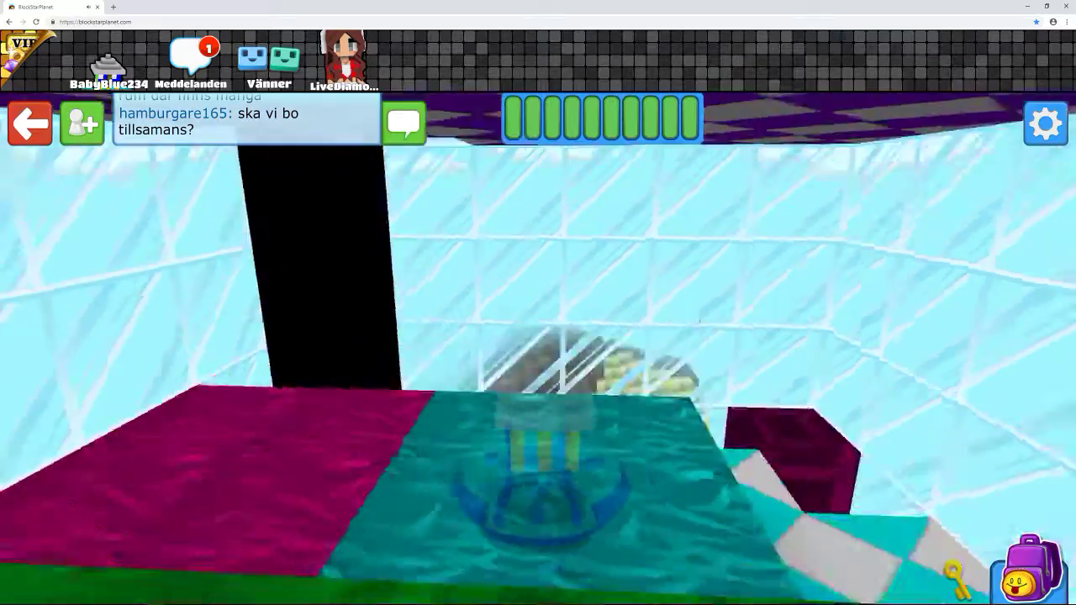
{"action": "left_click_drag", "start_coordinate": [672, 319], "coordinate": [568, 317]}
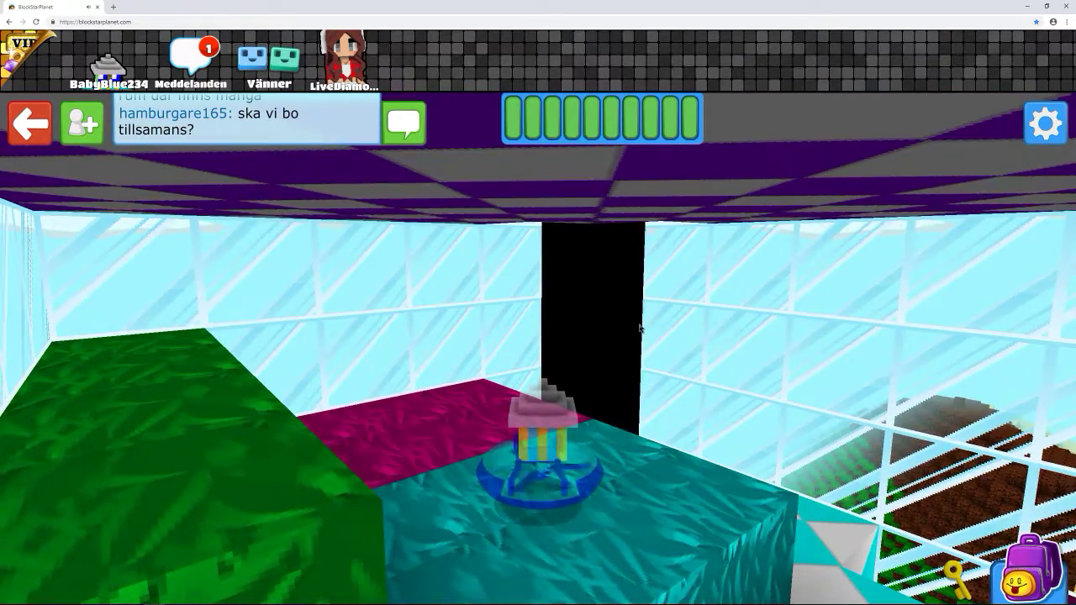
{"action": "left_click", "coordinate": [640, 328]}
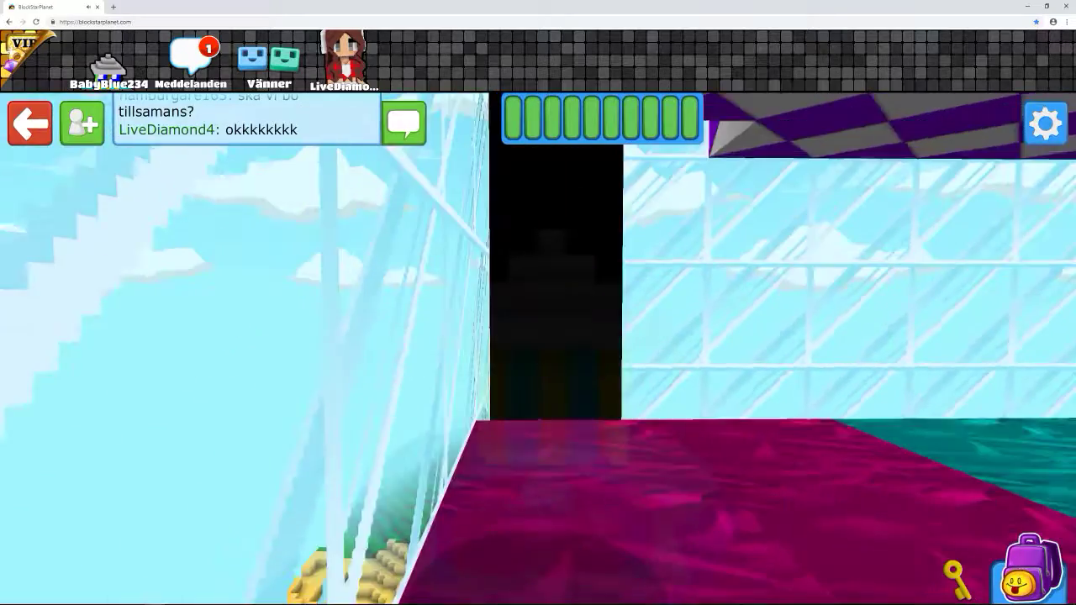
{"action": "mouse_move", "coordinate": [589, 336]}
{"action": "left_mouse_down"}
{"action": "mouse_move", "coordinate": [589, 211]}
{"action": "mouse_move", "coordinate": [547, 336]}
{"action": "mouse_move", "coordinate": [504, 336]}
{"action": "left_mouse_up"}
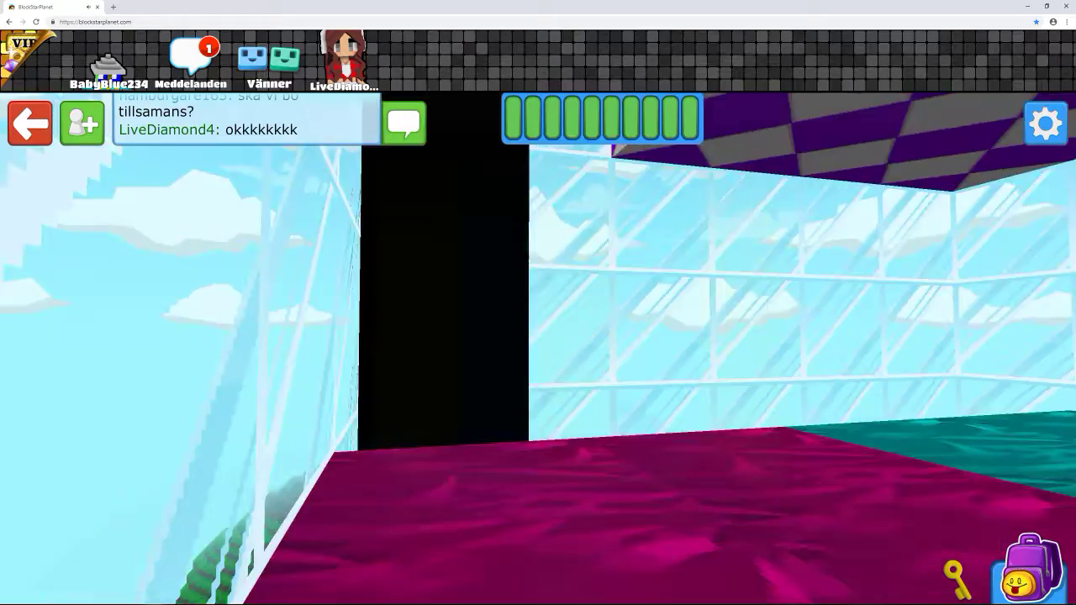
- Swing the camera past the checkered floor and magenta wall to frame both avatars
{"action": "left_click_drag", "start_coordinate": [588, 336], "coordinate": [420, 210]}
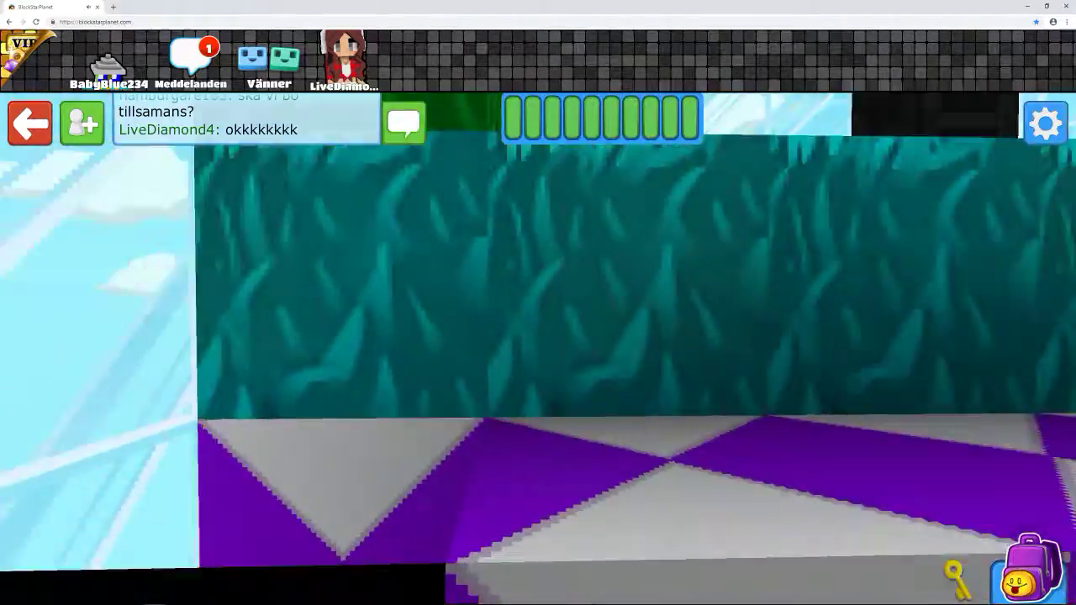
{"action": "mouse_move", "coordinate": [589, 336]}
{"action": "left_mouse_down"}
{"action": "mouse_move", "coordinate": [420, 252]}
{"action": "mouse_move", "coordinate": [589, 378]}
{"action": "left_mouse_up"}
{"action": "mouse_move", "coordinate": [589, 336]}
{"action": "left_mouse_down"}
{"action": "mouse_move", "coordinate": [420, 295]}
{"action": "mouse_move", "coordinate": [588, 336]}
{"action": "mouse_move", "coordinate": [421, 252]}
{"action": "left_mouse_up"}
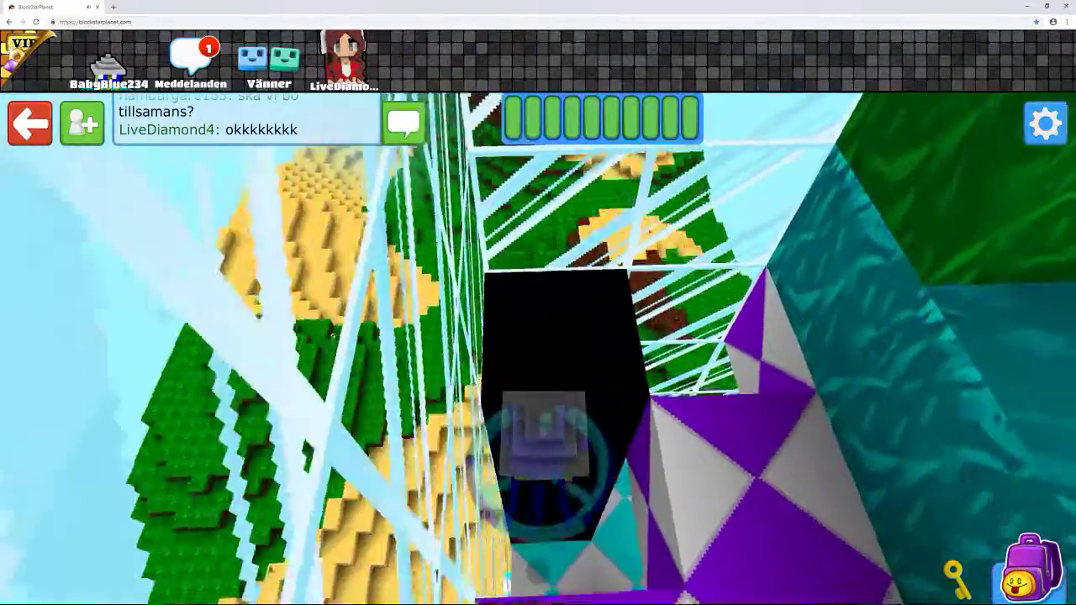
{"action": "mouse_move", "coordinate": [589, 337]}
{"action": "left_mouse_down"}
{"action": "mouse_move", "coordinate": [420, 252]}
{"action": "mouse_move", "coordinate": [589, 378]}
{"action": "left_mouse_up"}
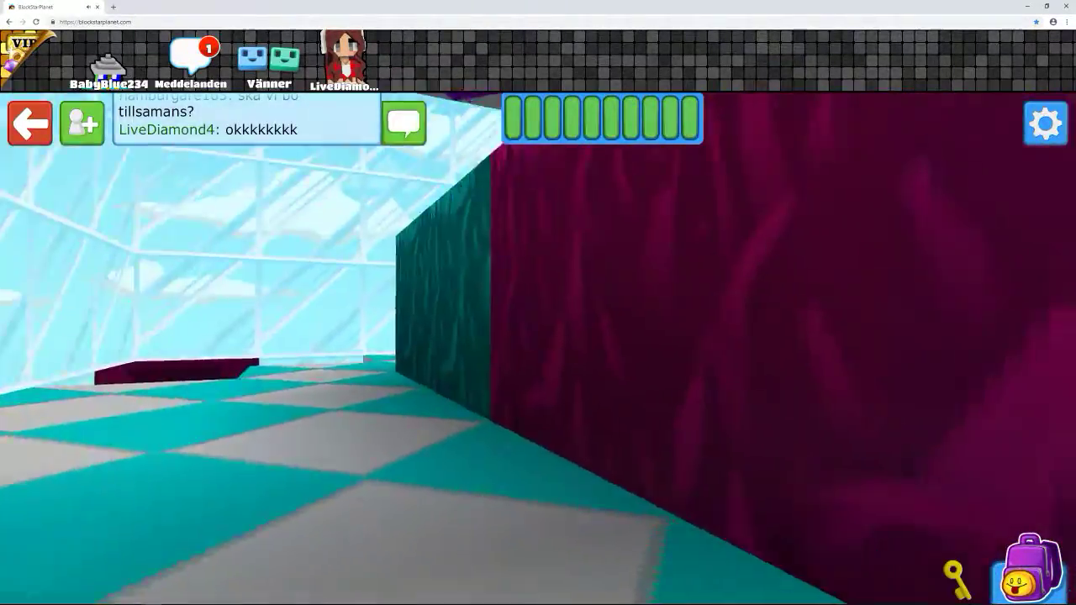
{"action": "mouse_move", "coordinate": [588, 337]}
{"action": "left_mouse_down"}
{"action": "mouse_move", "coordinate": [420, 294]}
{"action": "mouse_move", "coordinate": [588, 337]}
{"action": "left_mouse_up"}
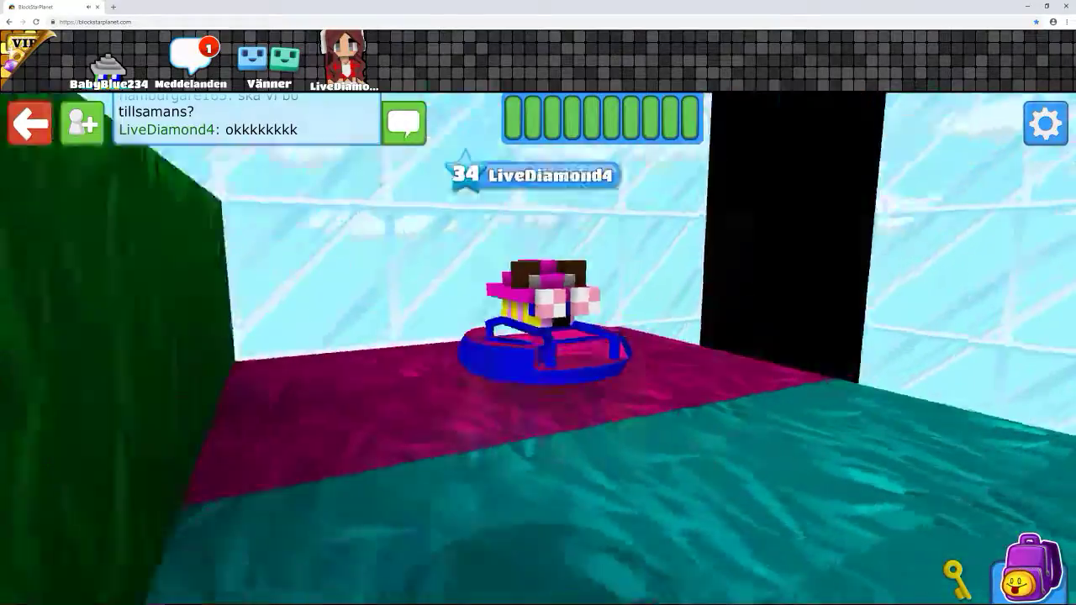
{"action": "mouse_move", "coordinate": [588, 378]}
{"action": "left_mouse_down"}
{"action": "mouse_move", "coordinate": [421, 252]}
{"action": "mouse_move", "coordinate": [588, 337]}
{"action": "left_mouse_up"}
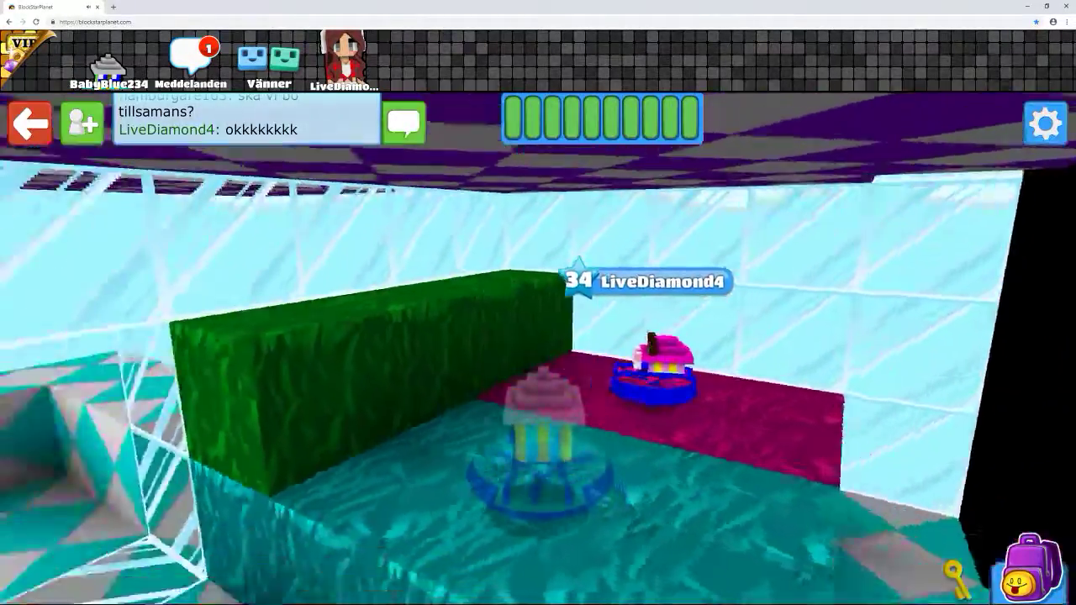
{"action": "key", "text": "w"}
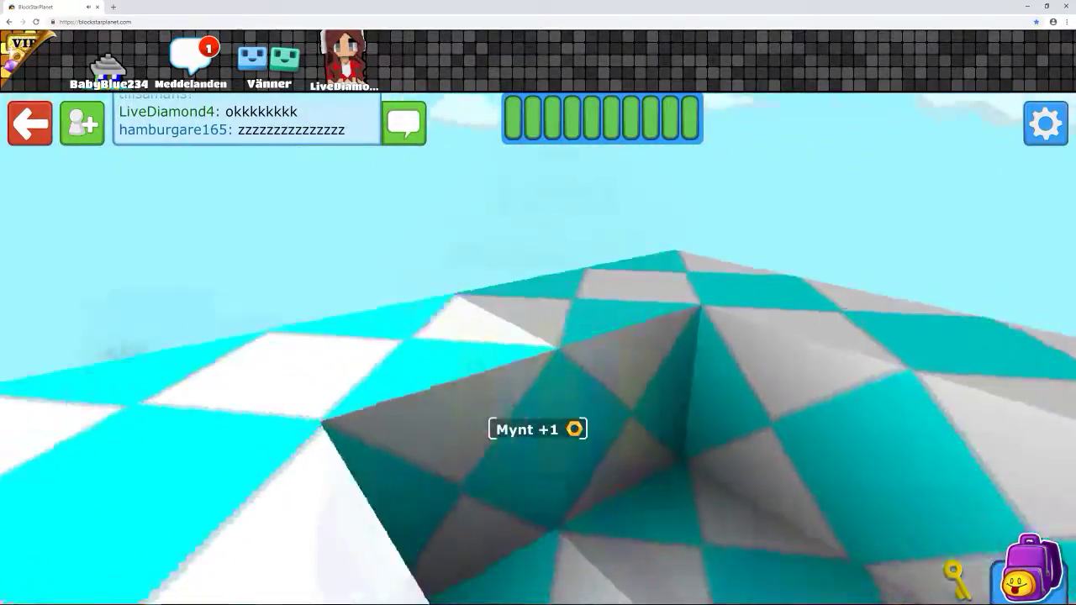
{"action": "left_click_drag", "start_coordinate": [673, 337], "coordinate": [336, 294]}
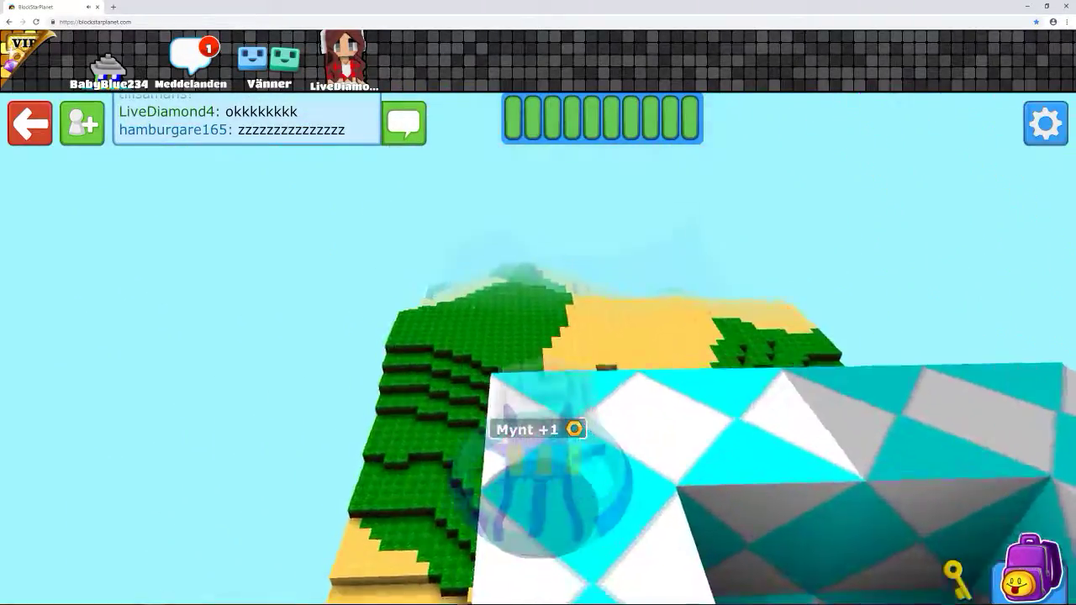
{"action": "left_click_drag", "start_coordinate": [589, 336], "coordinate": [336, 294]}
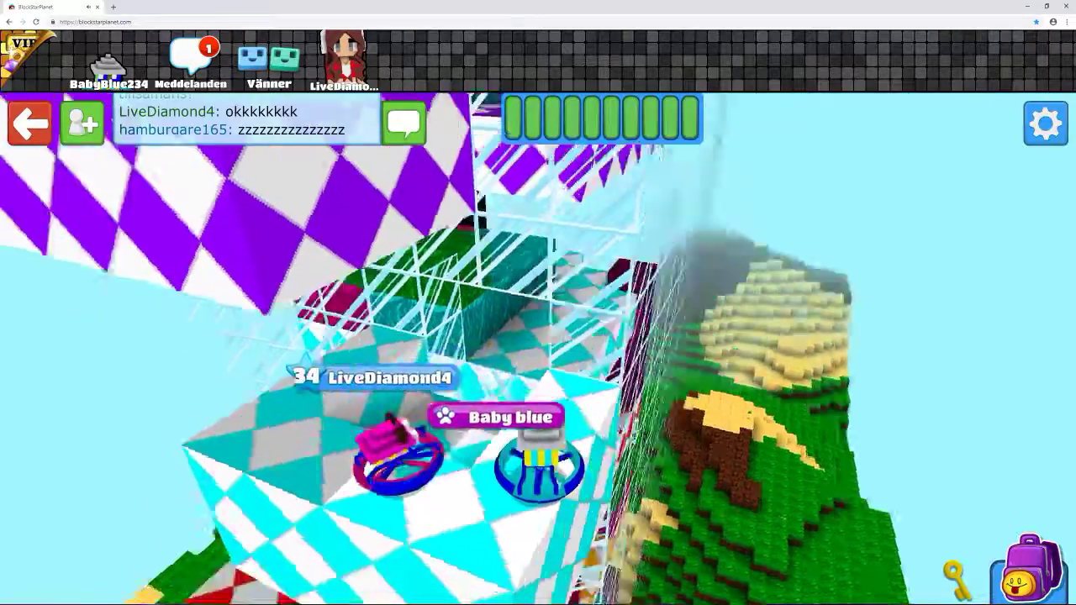
{"action": "left_click_drag", "start_coordinate": [559, 458], "coordinate": [712, 426]}
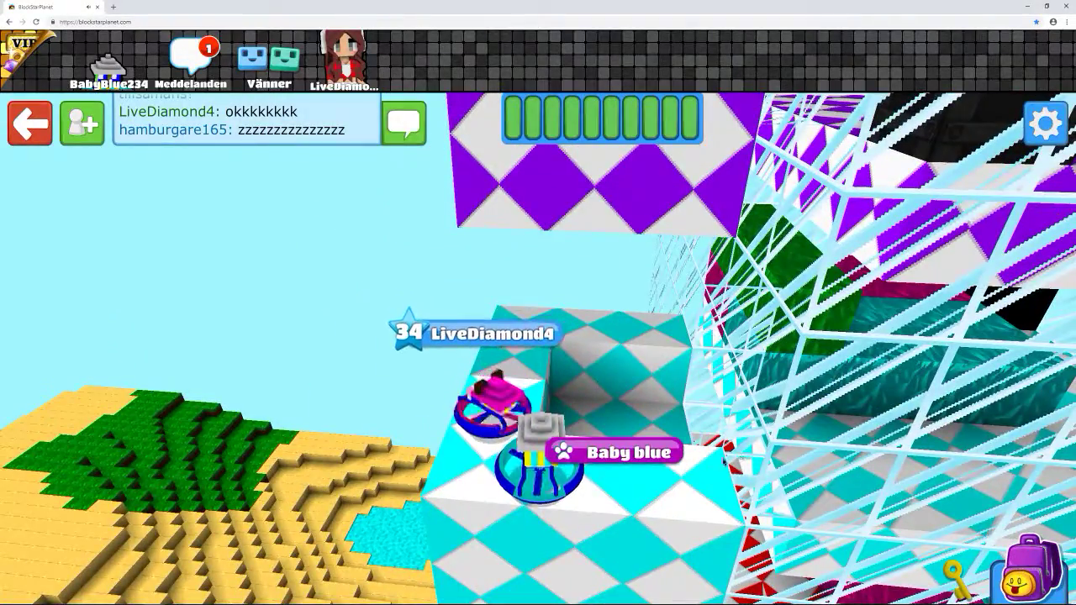
{"action": "left_click_drag", "start_coordinate": [626, 471], "coordinate": [420, 378]}
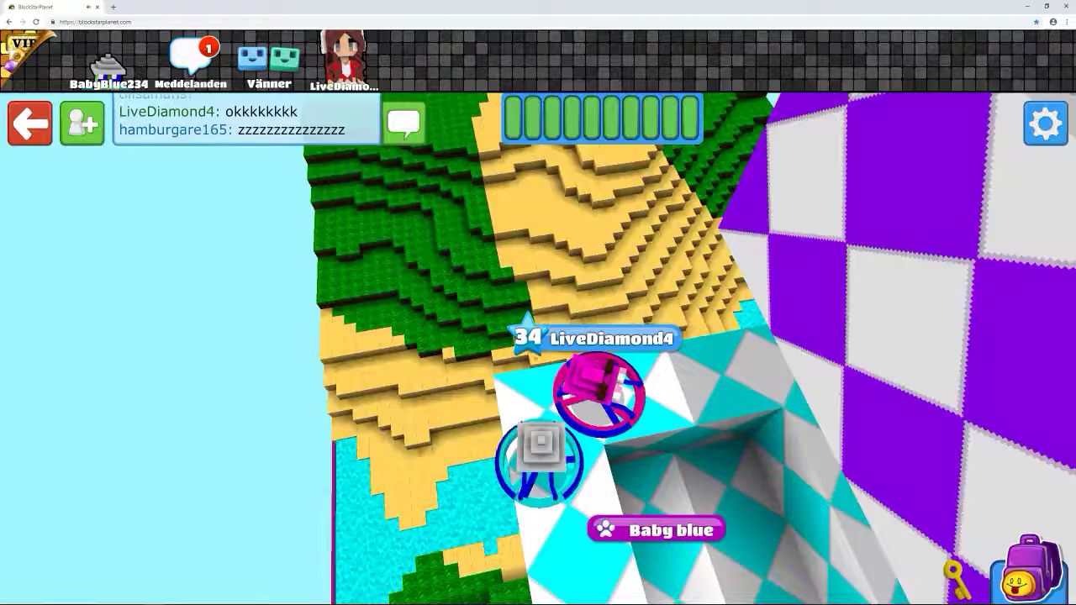
{"action": "left_click_drag", "start_coordinate": [589, 420], "coordinate": [420, 336]}
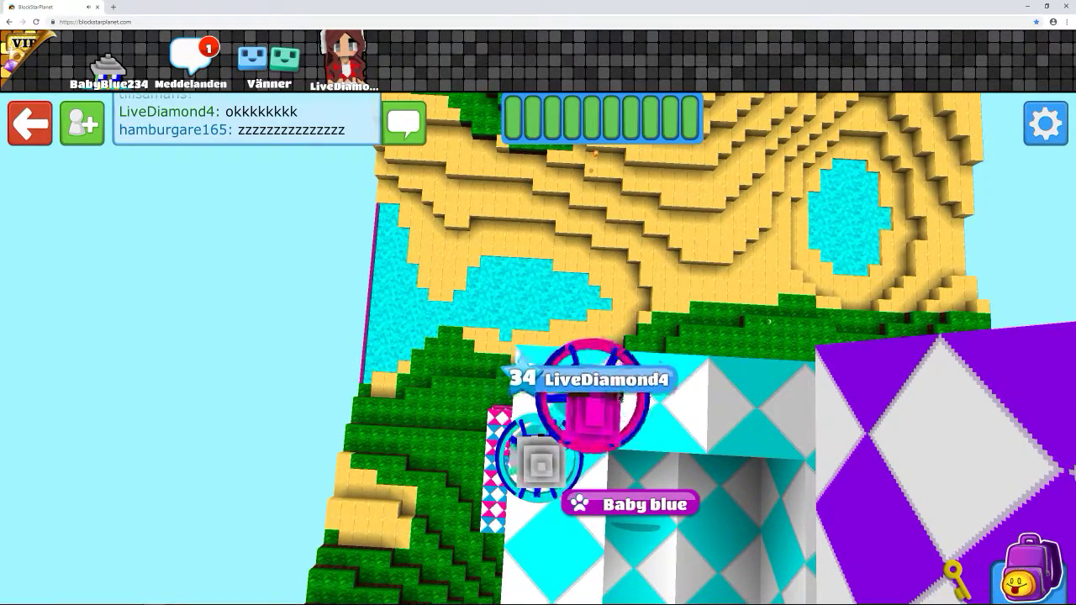
{"action": "left_click_drag", "start_coordinate": [672, 336], "coordinate": [463, 294]}
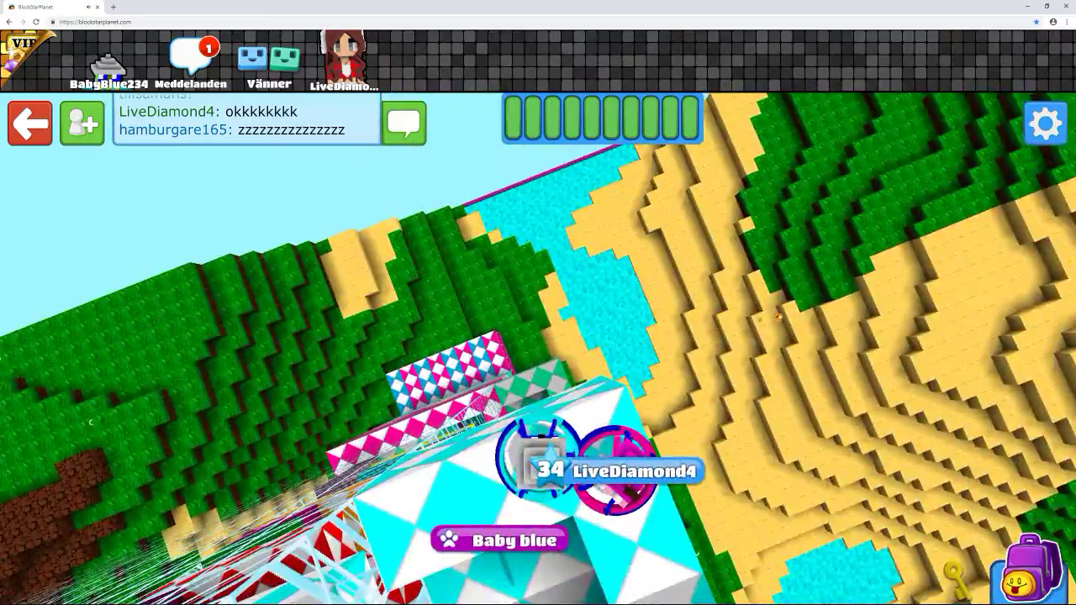
{"action": "left_click_drag", "start_coordinate": [588, 336], "coordinate": [378, 294]}
{"action": "left_click_drag", "start_coordinate": [589, 337], "coordinate": [421, 252]}
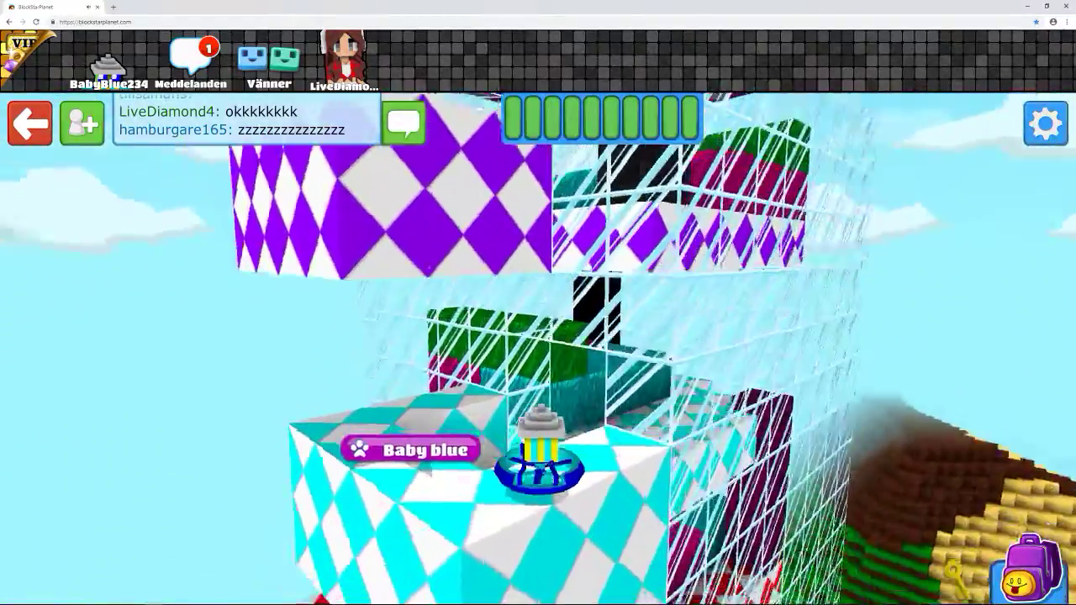
{"action": "left_click_drag", "start_coordinate": [588, 337], "coordinate": [379, 294]}
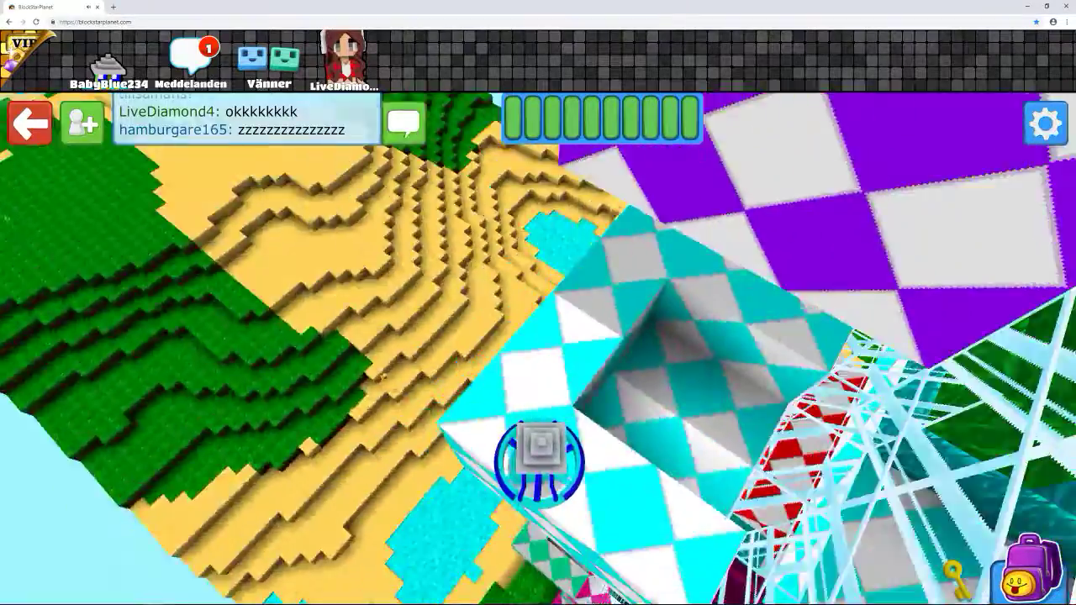
{"action": "left_click_drag", "start_coordinate": [589, 336], "coordinate": [984, 265]}
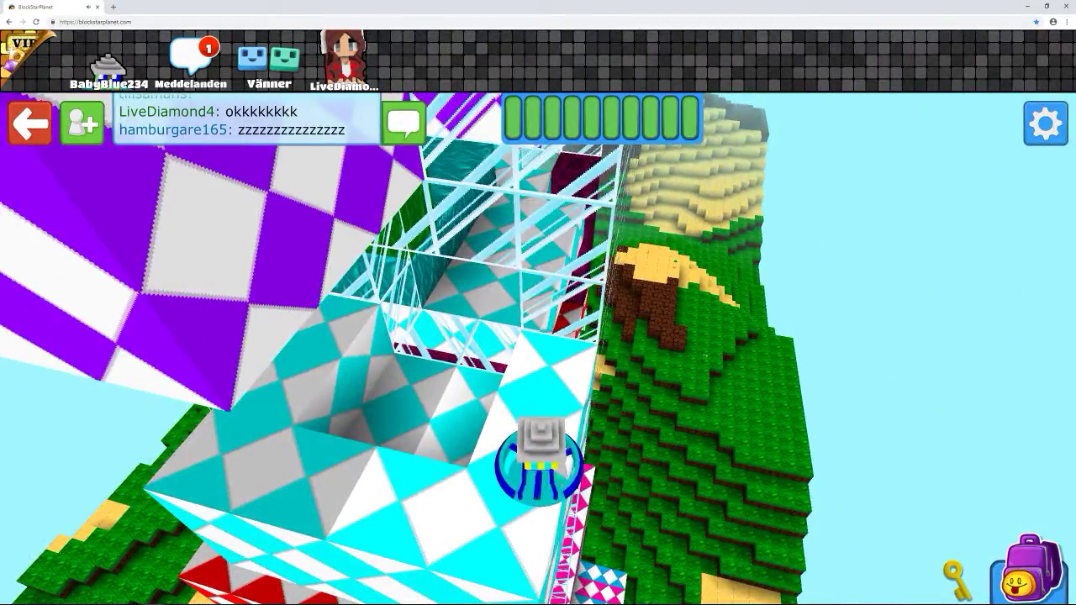
{"action": "left_click_drag", "start_coordinate": [870, 317], "coordinate": [672, 252]}
{"action": "left_click_drag", "start_coordinate": [757, 336], "coordinate": [588, 294]}
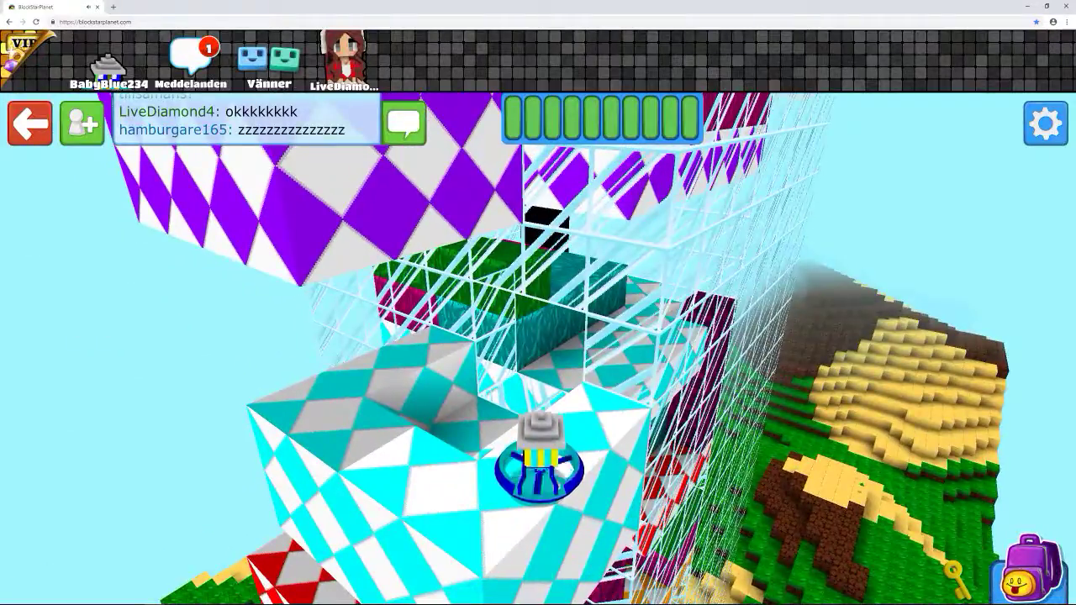
{"action": "left_click_drag", "start_coordinate": [756, 337], "coordinate": [505, 336]}
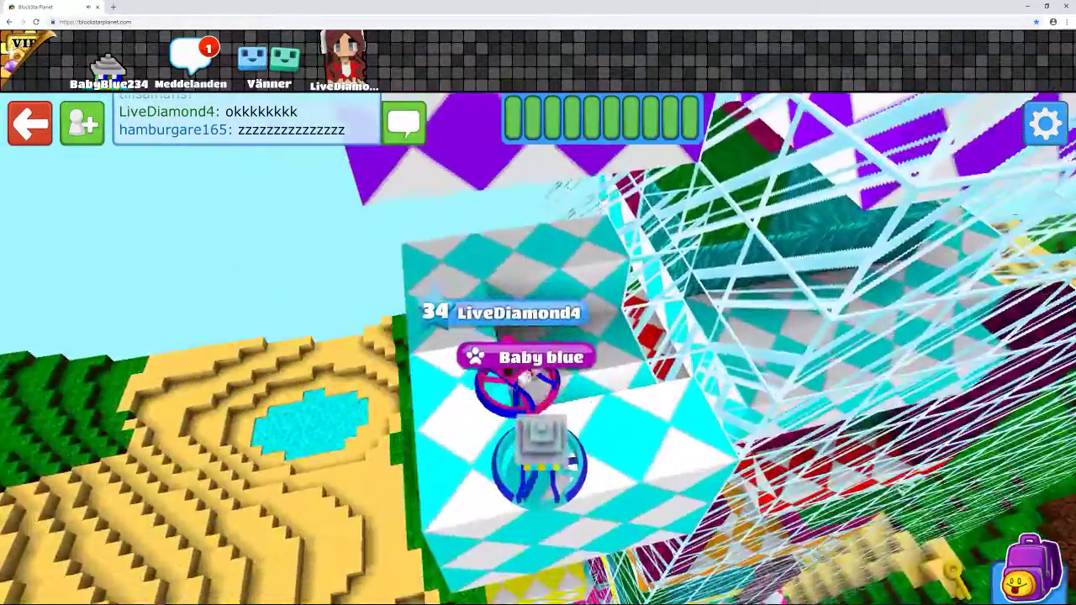
{"action": "left_click_drag", "start_coordinate": [756, 337], "coordinate": [505, 294]}
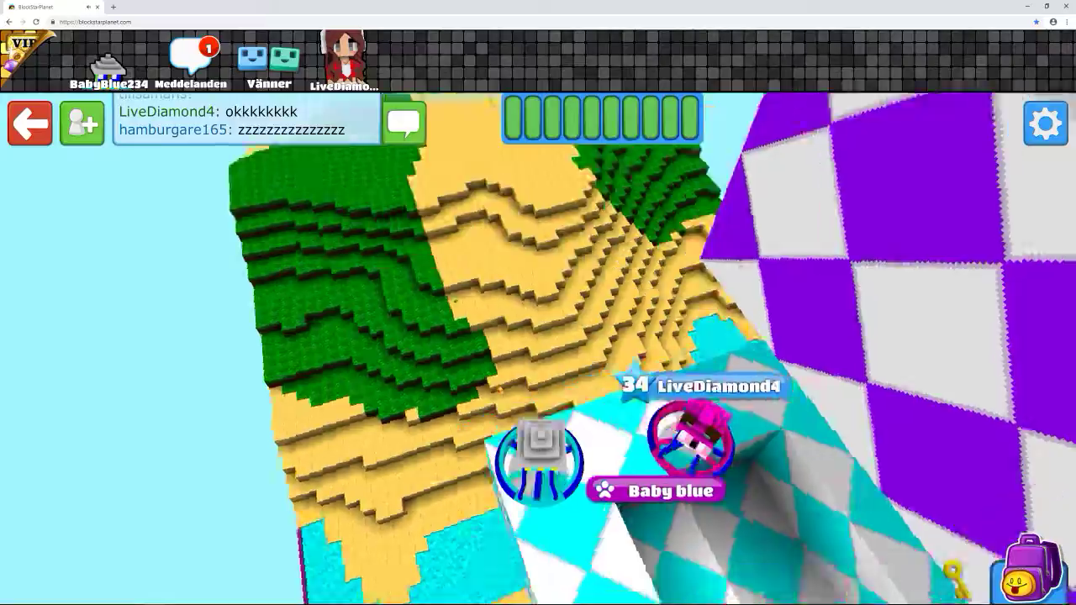
{"action": "left_click_drag", "start_coordinate": [757, 337], "coordinate": [420, 320]}
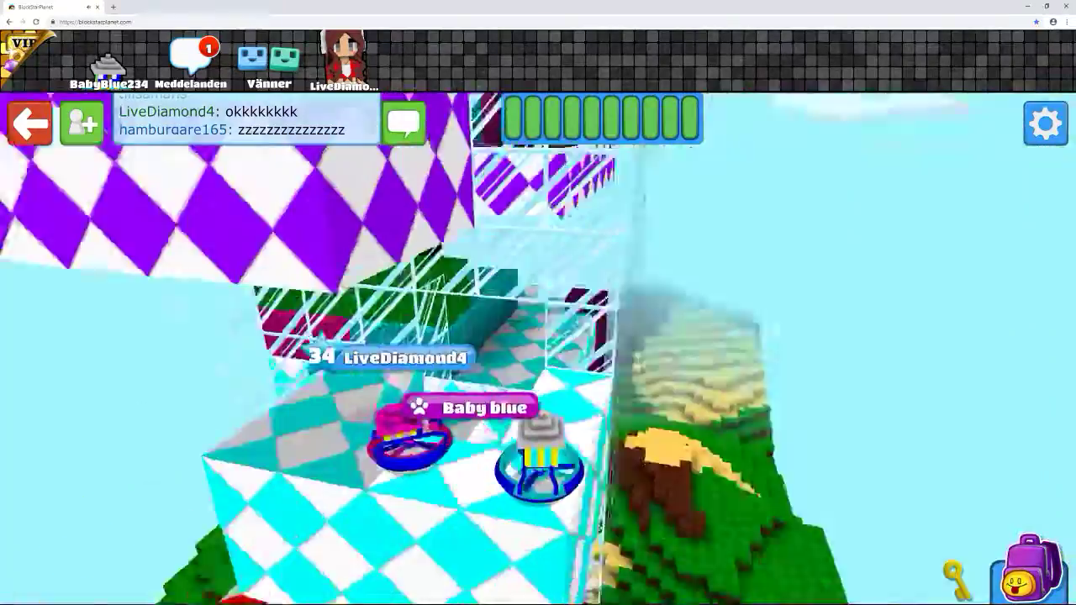
{"action": "left_click_drag", "start_coordinate": [757, 336], "coordinate": [420, 336]}
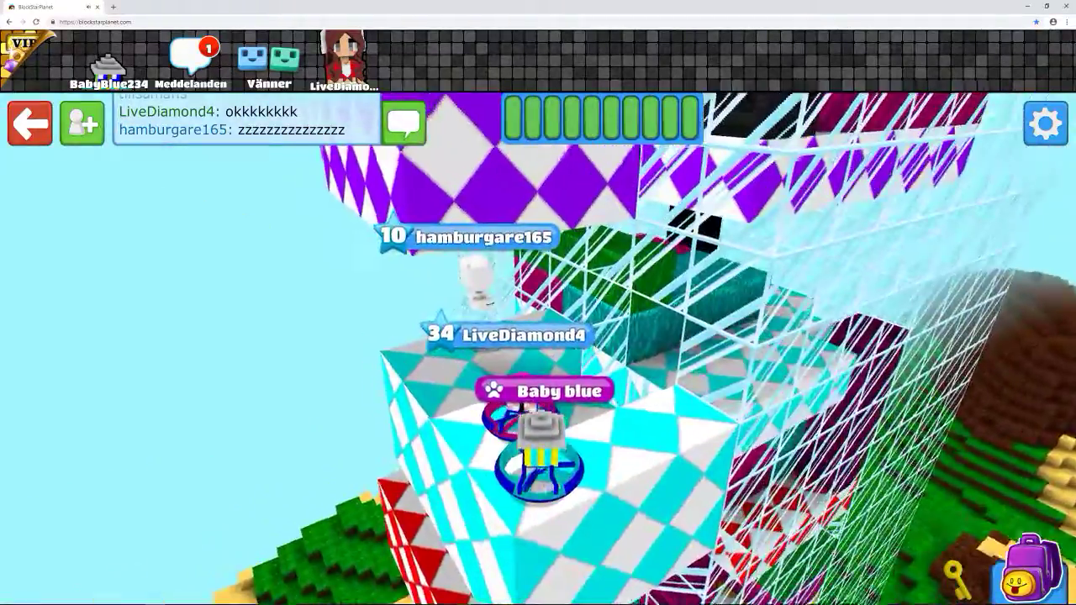
{"action": "left_click_drag", "start_coordinate": [756, 337], "coordinate": [420, 336]}
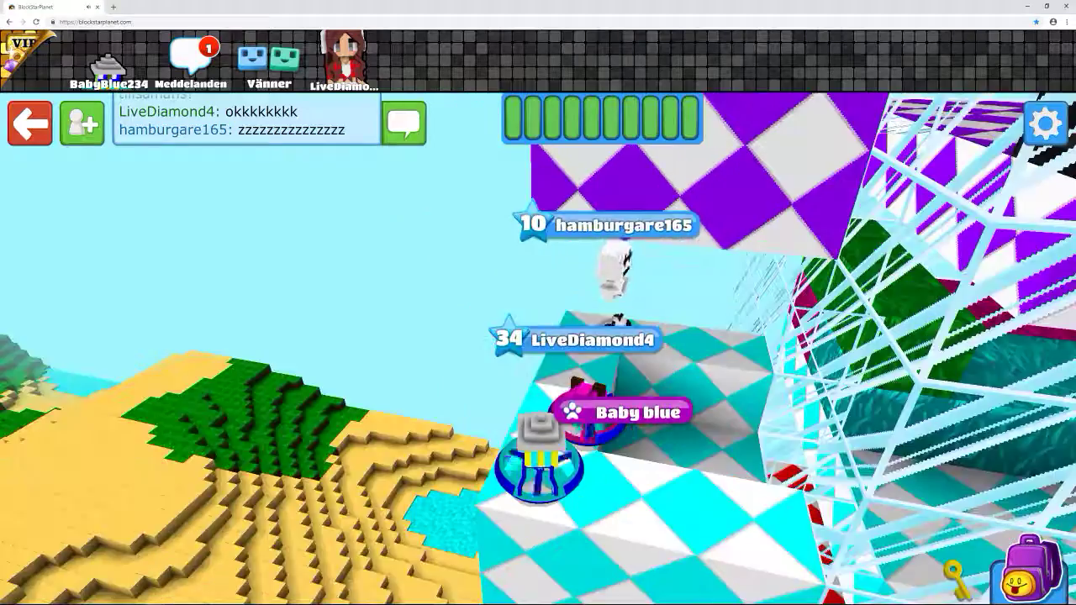
{"action": "left_click_drag", "start_coordinate": [757, 336], "coordinate": [589, 336]}
{"action": "left_click_drag", "start_coordinate": [538, 253], "coordinate": [538, 463]}
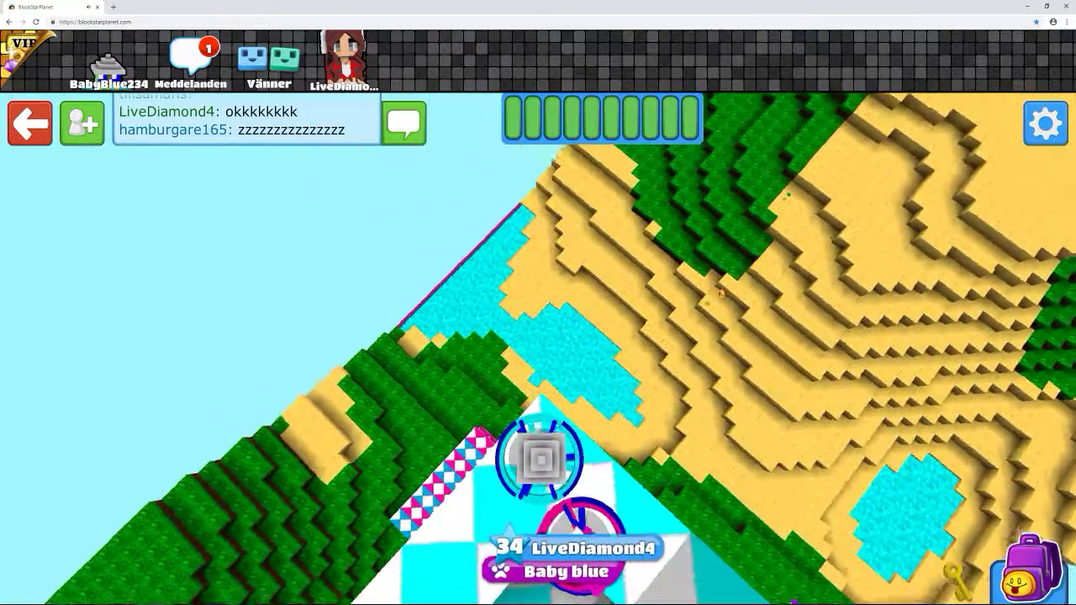
{"action": "left_click_drag", "start_coordinate": [756, 336], "coordinate": [589, 337]}
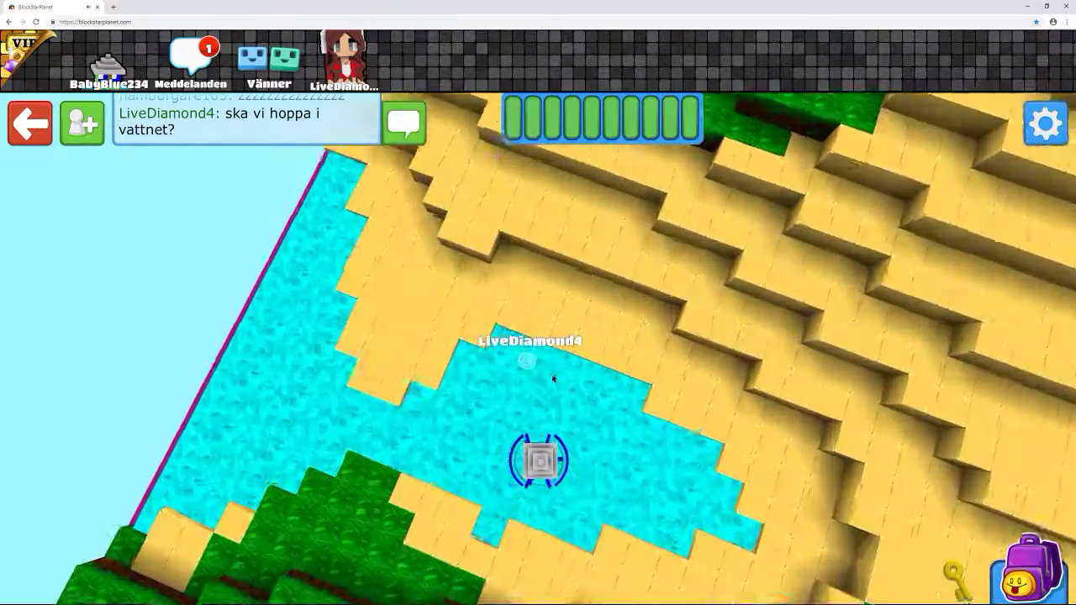
{"action": "scroll", "coordinate": [538, 336], "scroll_direction": "up", "scroll_amount": 5}
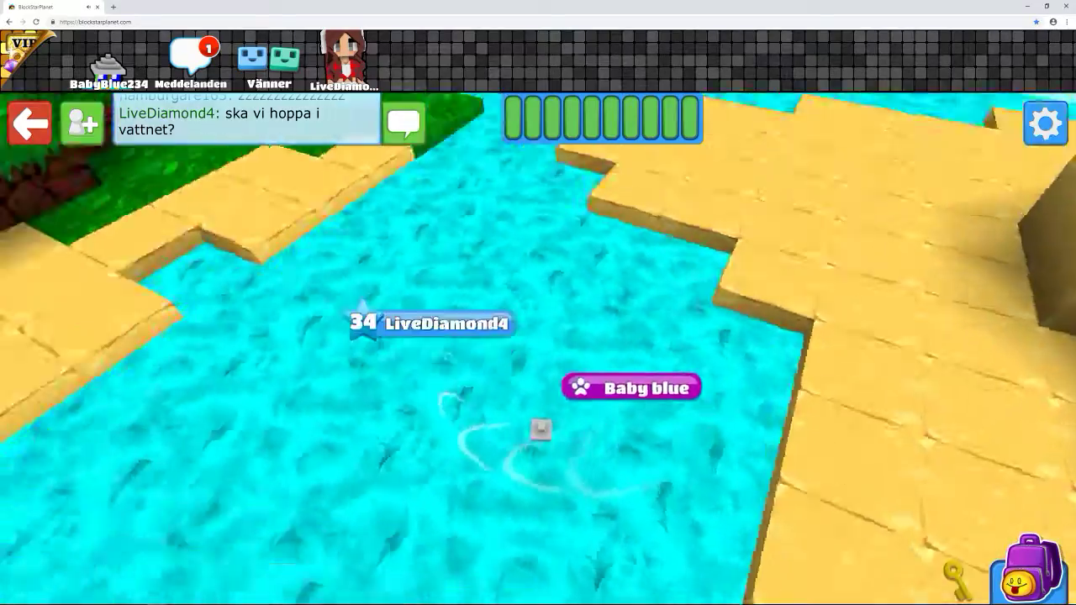
- Walk the avatar from the pool up the dirt hillside for the coin, toward the checkered tower
{"action": "left_click_drag", "start_coordinate": [676, 385], "coordinate": [677, 252]}
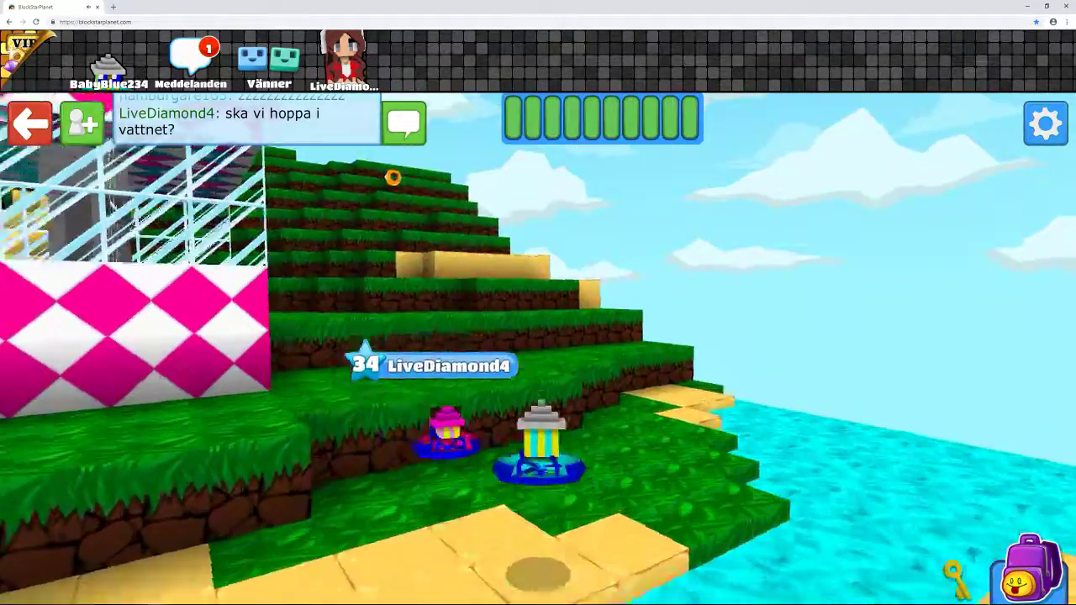
{"action": "key", "text": "w"}
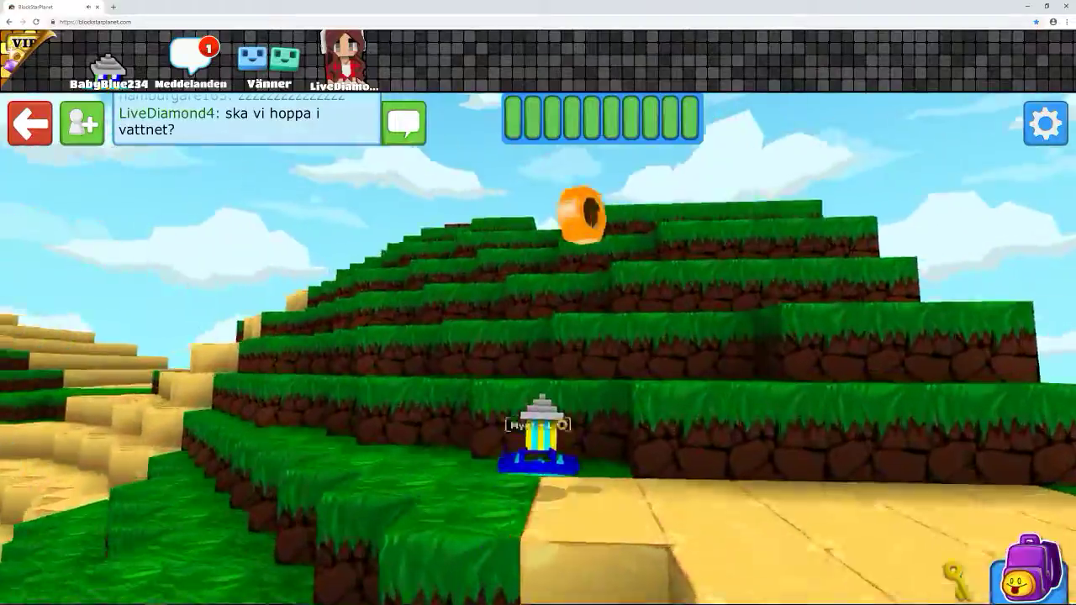
{"action": "key", "text": "w"}
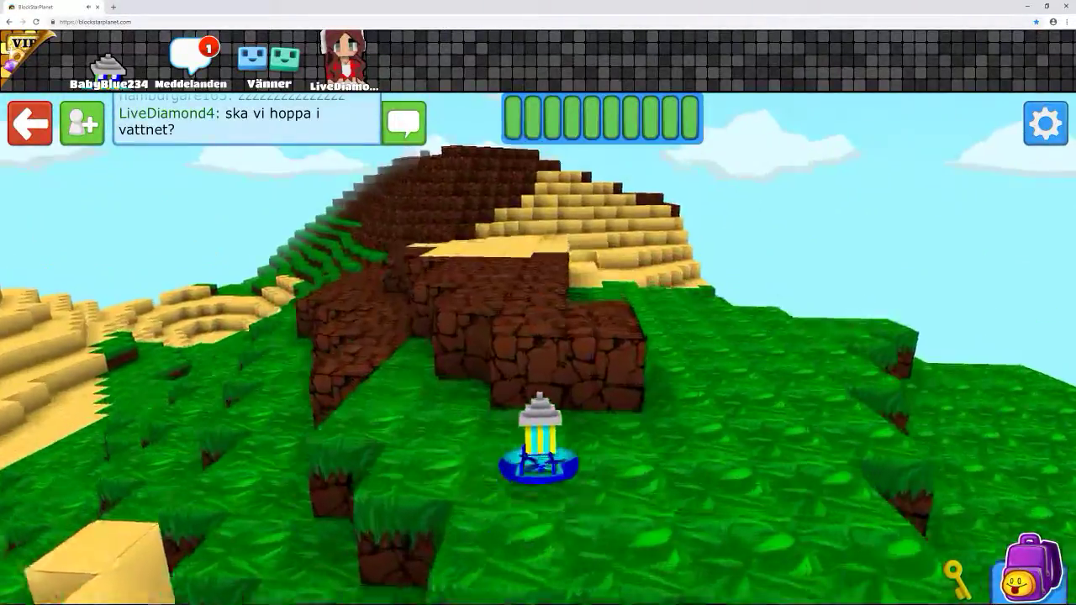
{"action": "key", "text": "w"}
{"action": "key", "text": "a"}
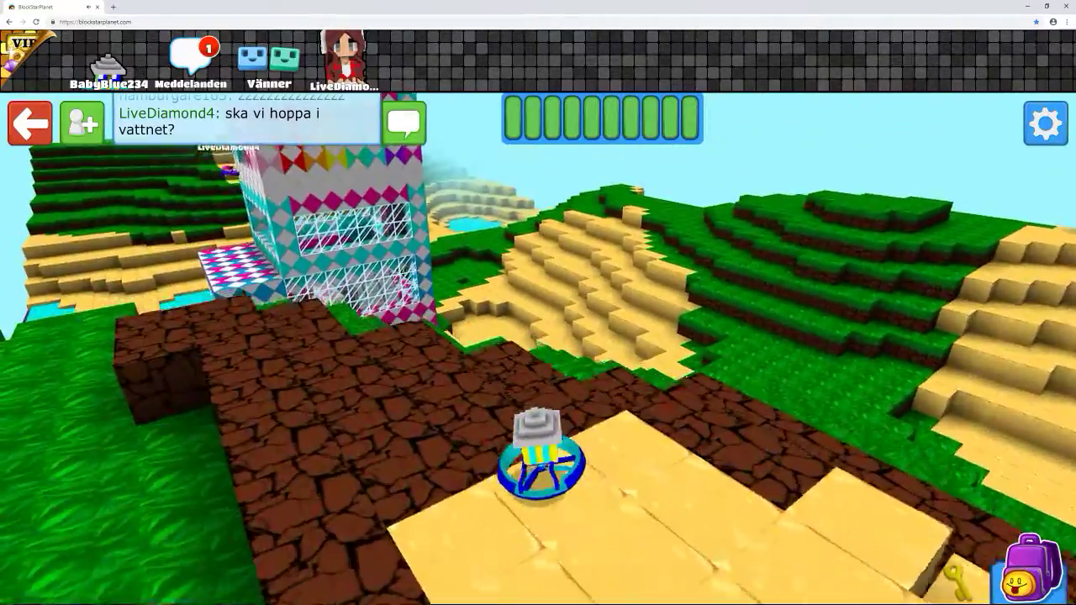
{"action": "key", "text": "a"}
{"action": "key", "text": "w"}
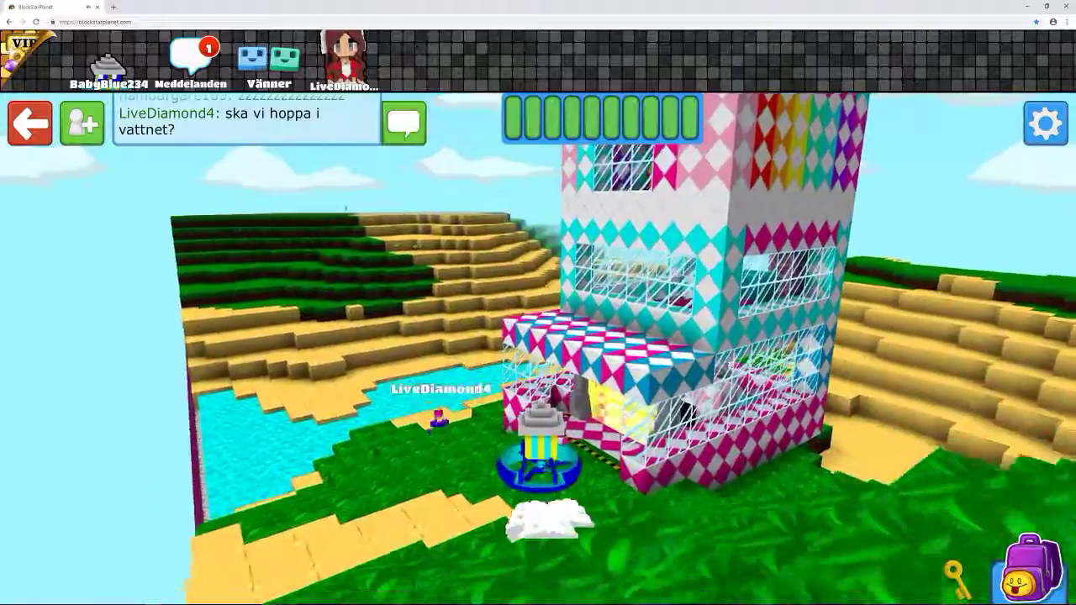
- Cross the water onto the sand hill and grass, collecting two Jord earth pickups
{"action": "key", "text": "d"}
{"action": "key", "text": "w"}
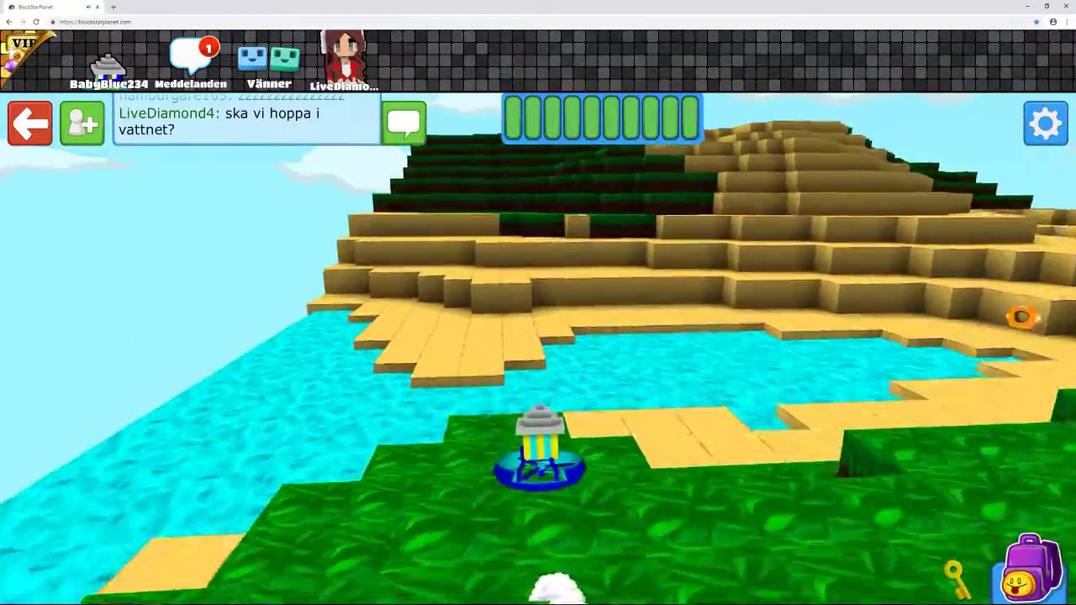
{"action": "key", "text": "w"}
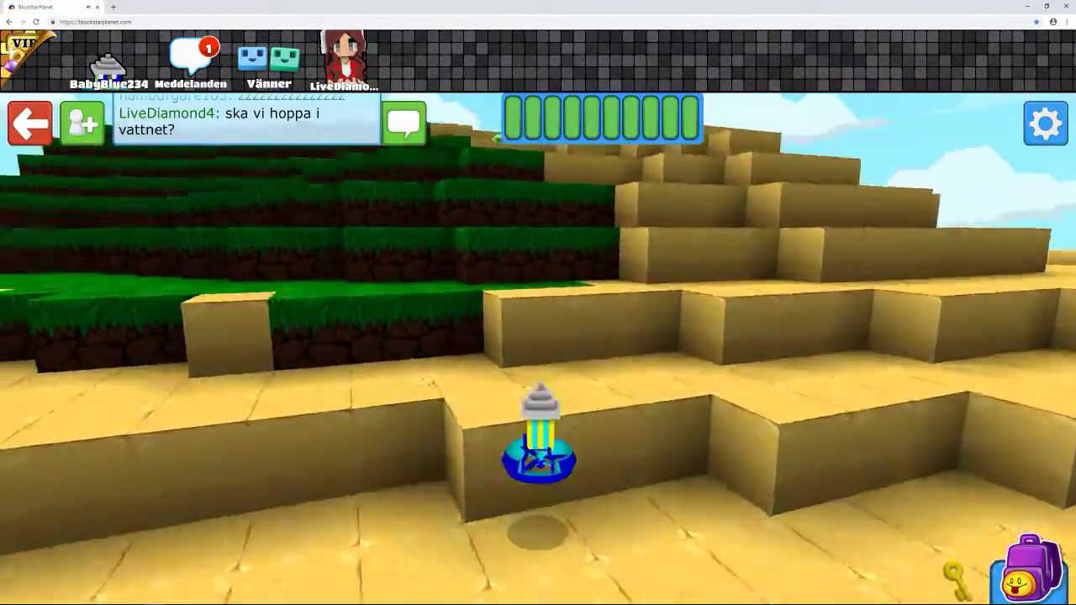
{"action": "key", "text": "w"}
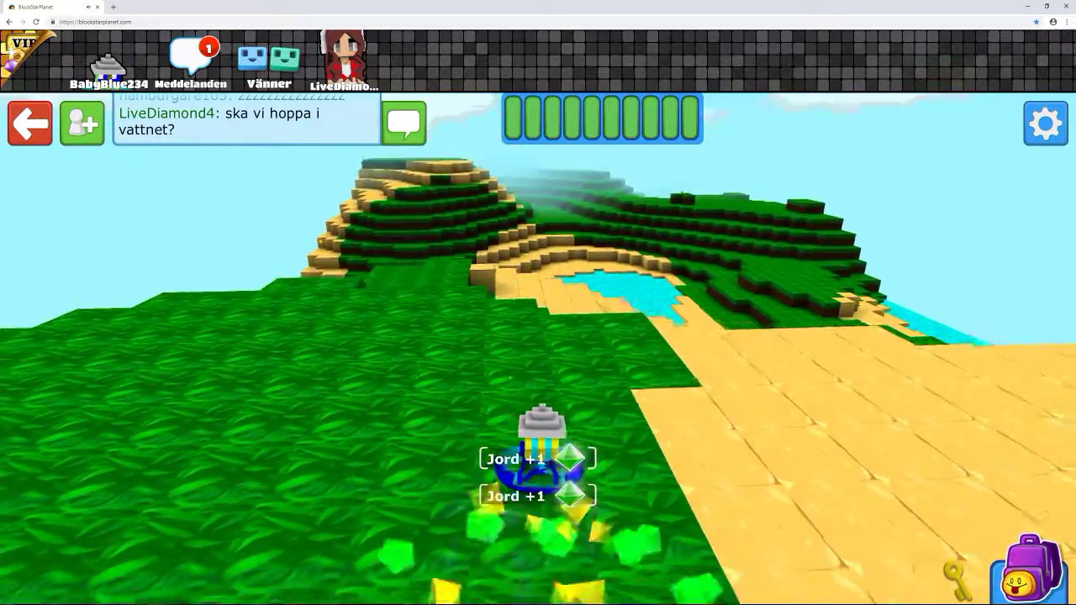
- Grab the Metall +5 pickup and walk back across the sand to the hotel's base
{"action": "key", "text": "w"}
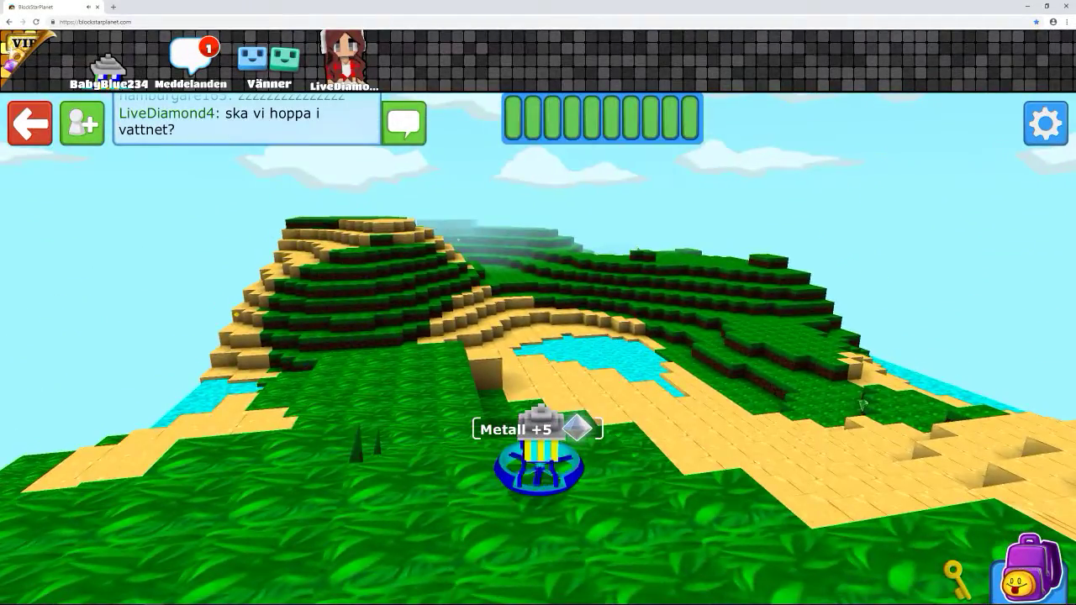
{"action": "key", "text": "w"}
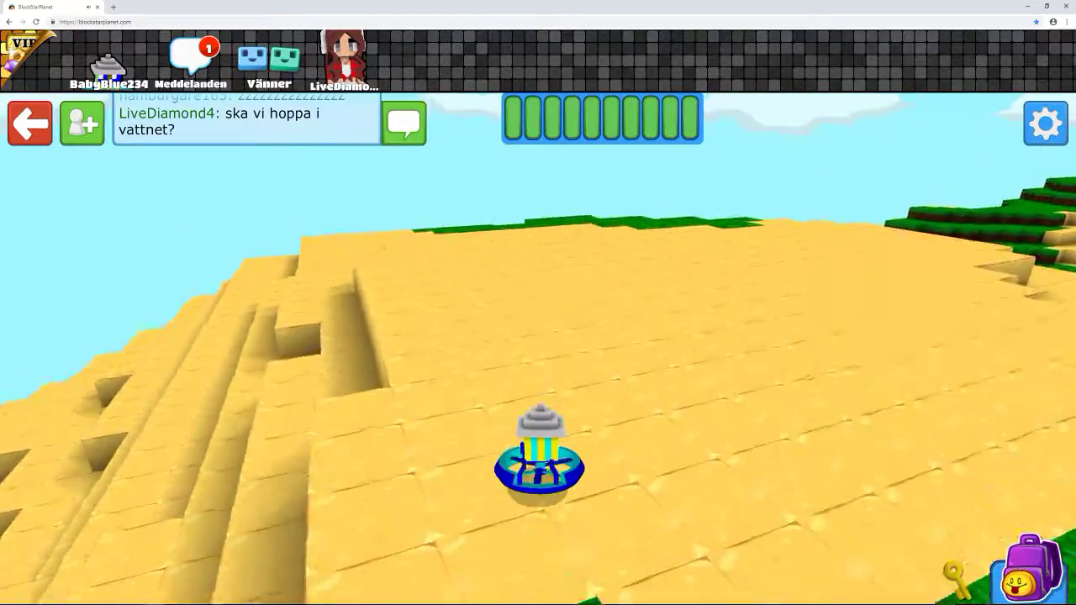
{"action": "left_click_drag", "start_coordinate": [756, 337], "coordinate": [505, 336]}
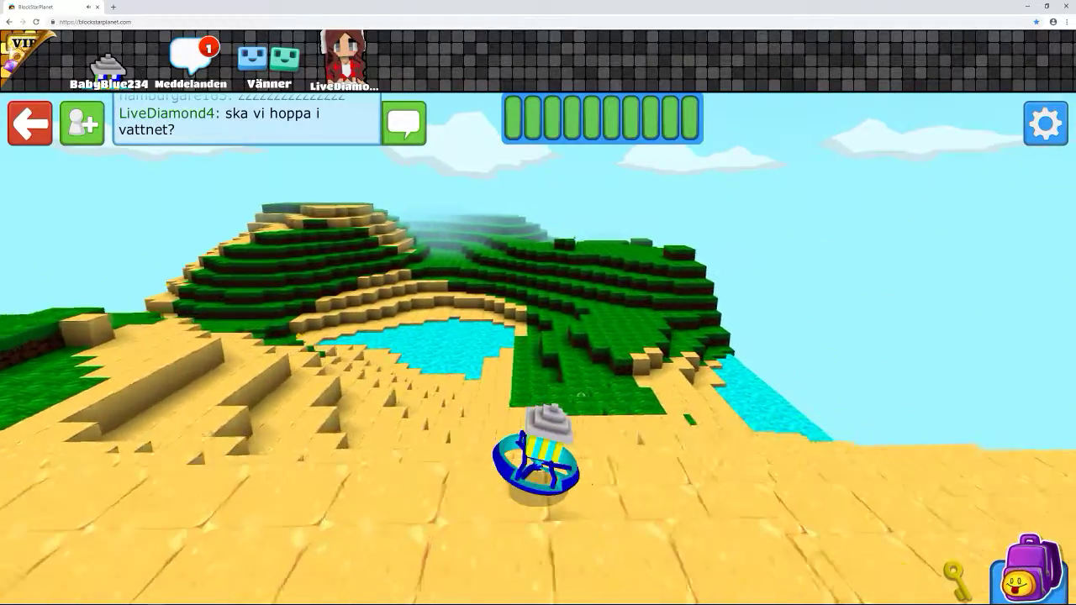
{"action": "key", "text": "w"}
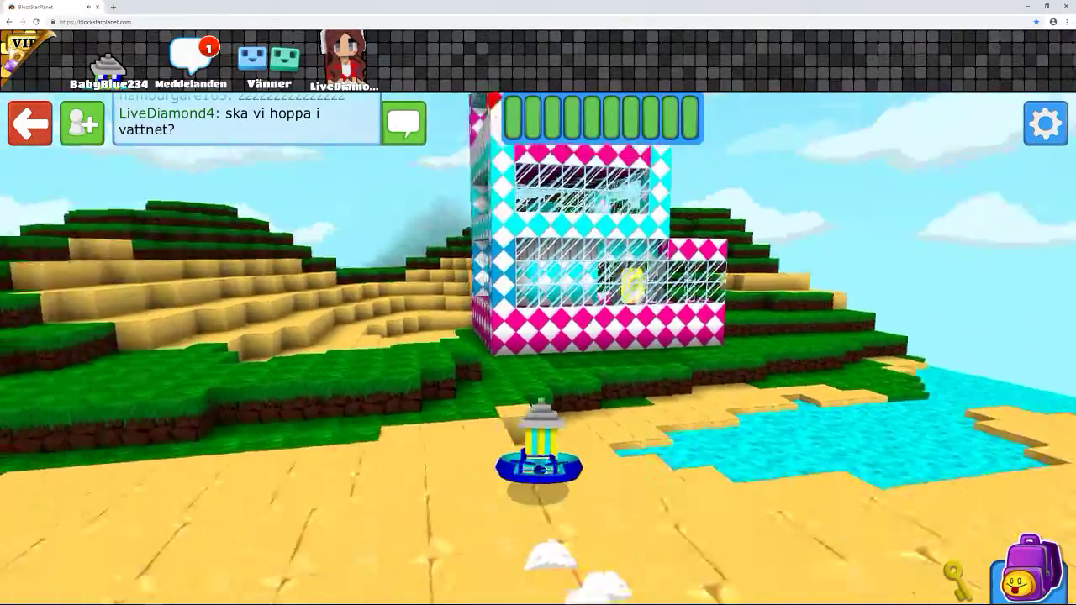
{"action": "key", "text": "w"}
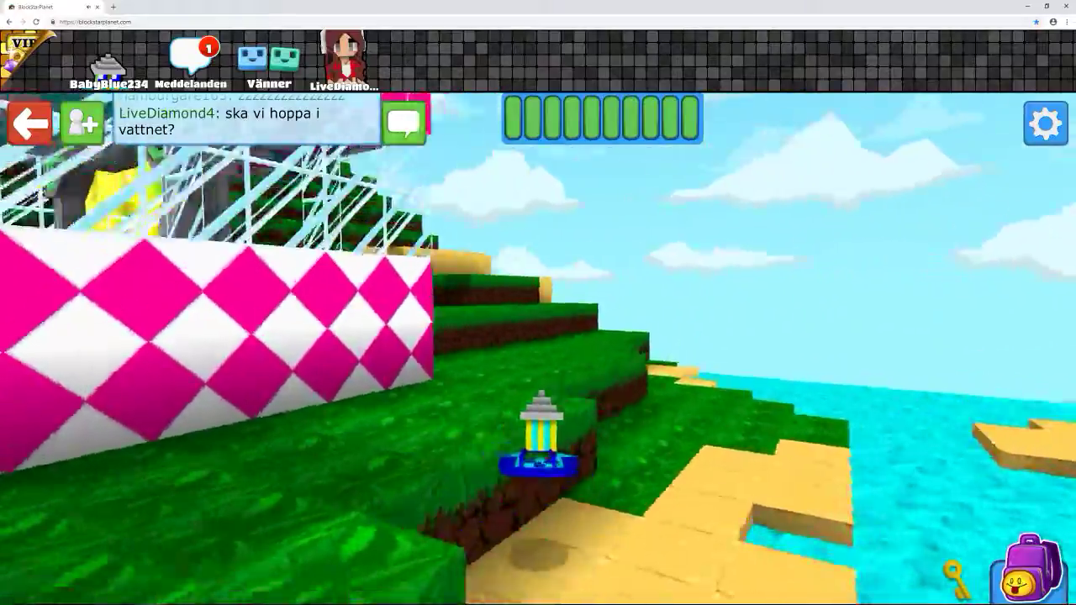
- Walk through the yellow key portal and teal checkered room up to LiveDiamond4 and Baby blue
{"action": "key", "text": "w"}
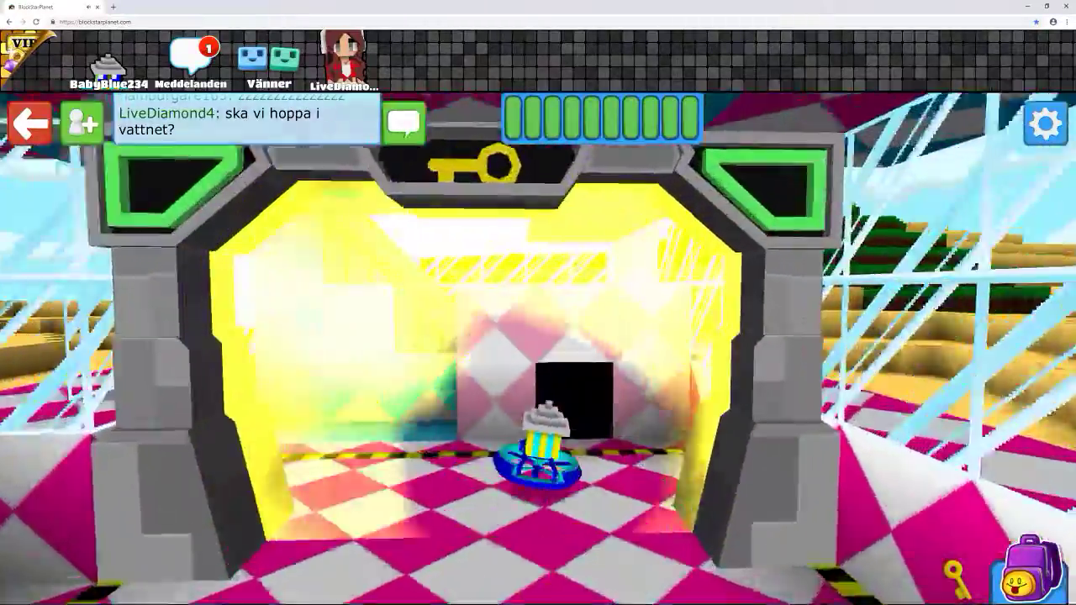
{"action": "key", "text": "w"}
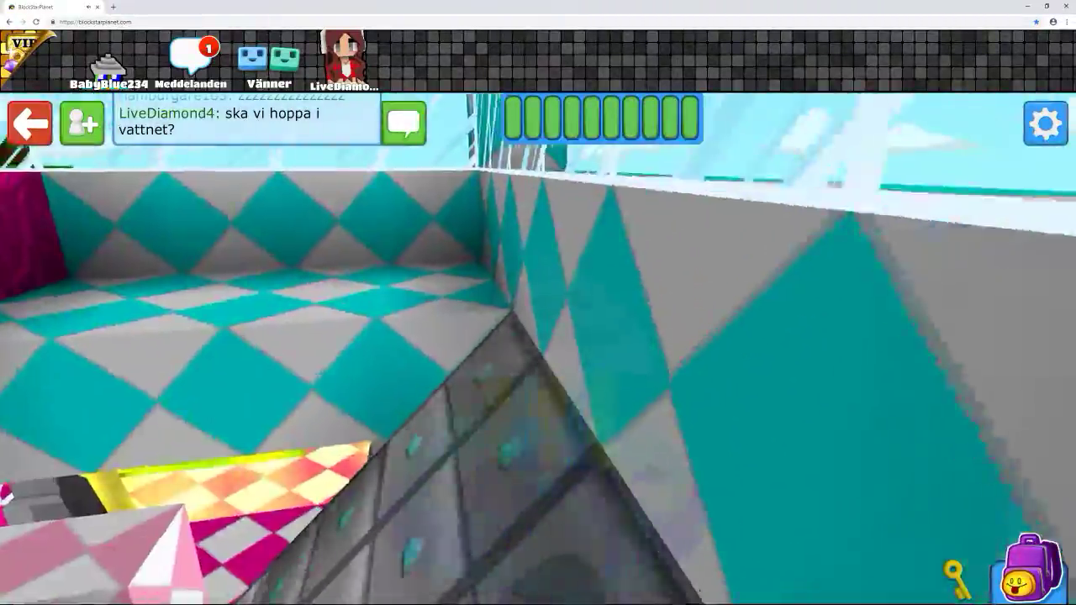
{"action": "key", "text": "w"}
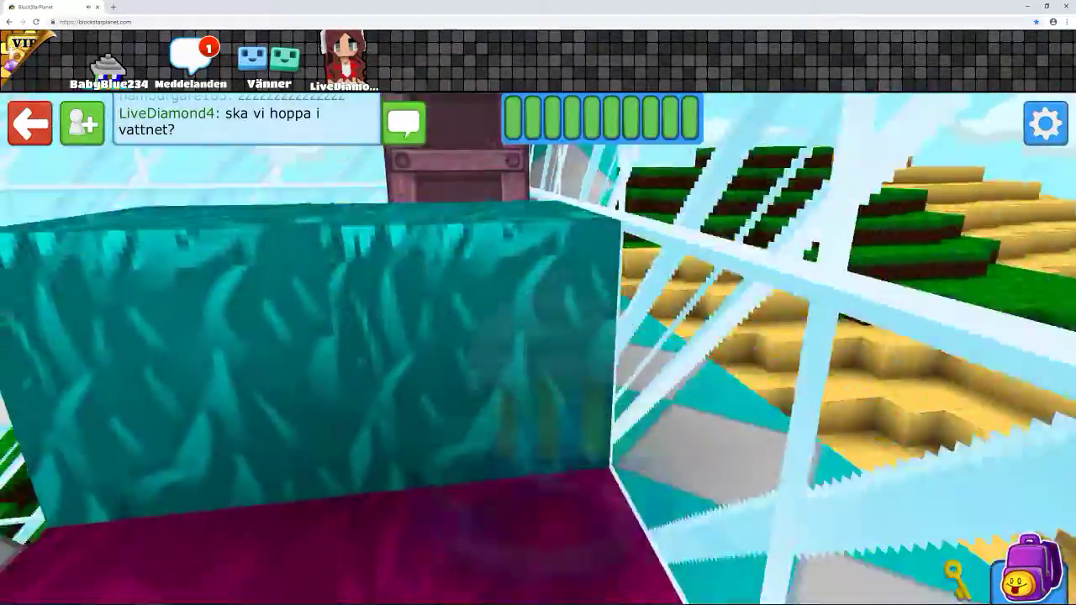
{"action": "key", "text": "w"}
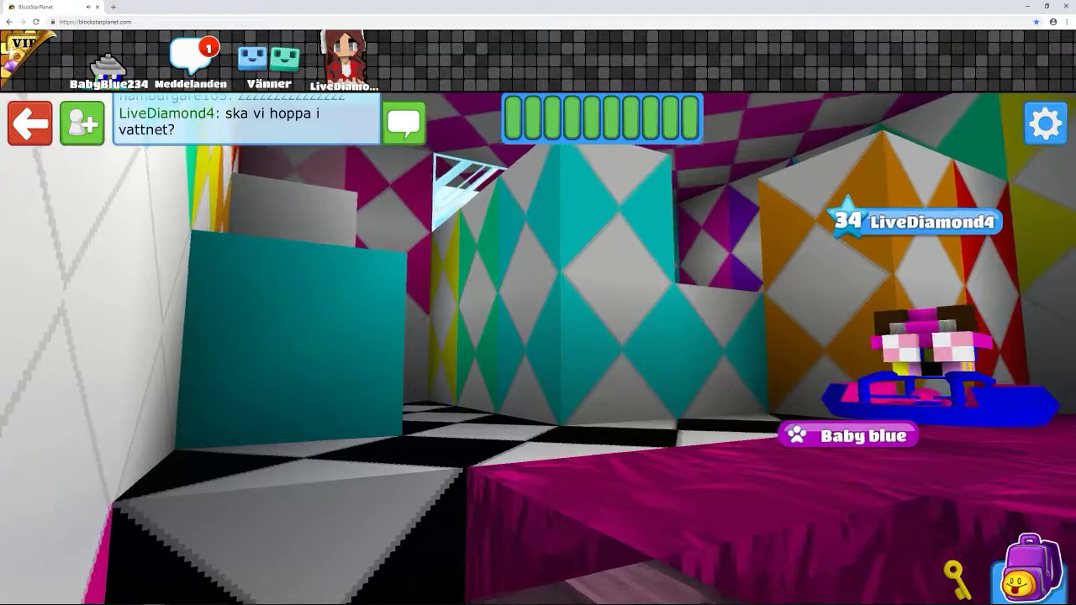
- Walk into the rainbow room past the pet's boat toward the glass blocks
{"action": "key", "text": "w"}
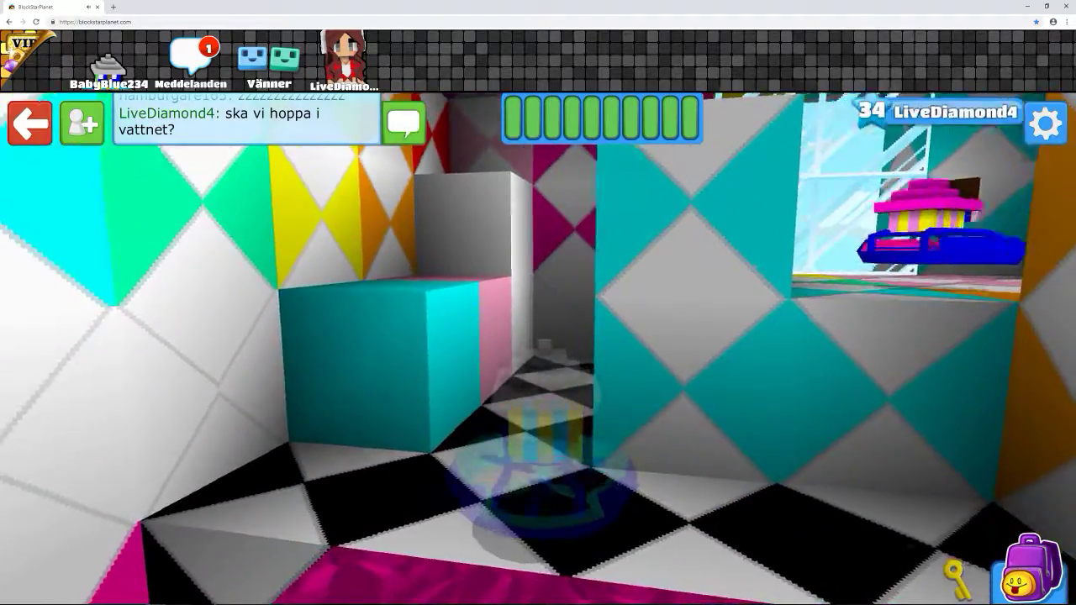
{"action": "key", "text": "w"}
{"action": "key", "text": "w"}
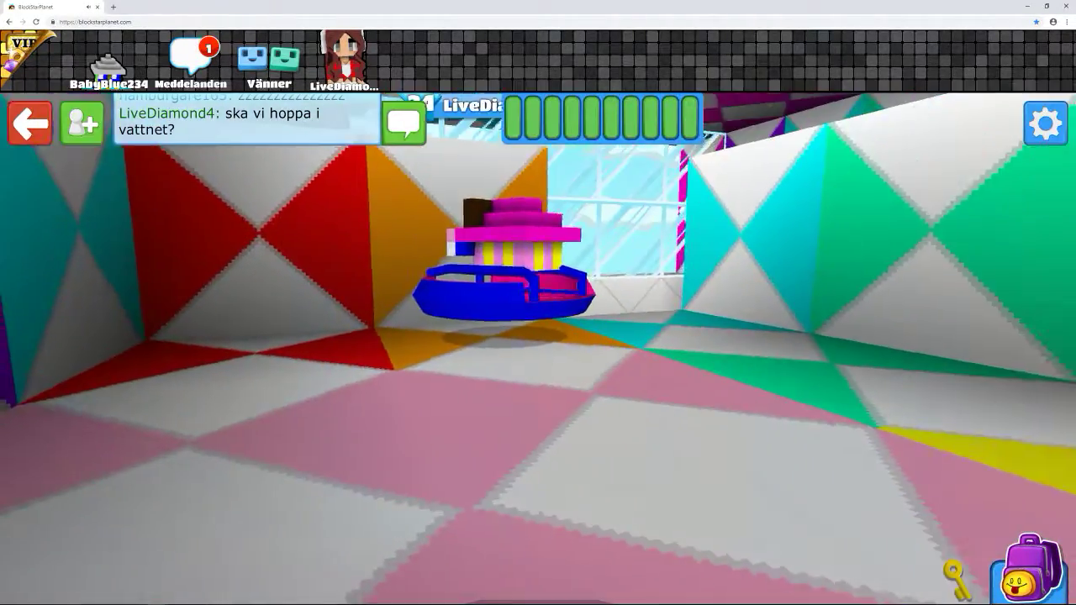
{"action": "key", "text": "w"}
{"action": "key", "text": "w"}
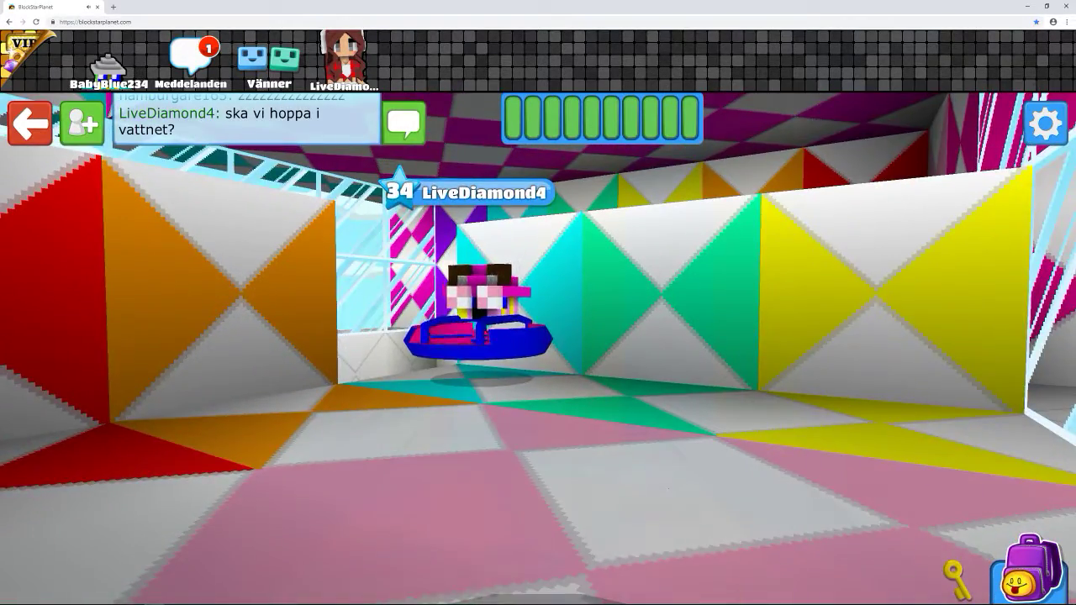
{"action": "key", "text": "w"}
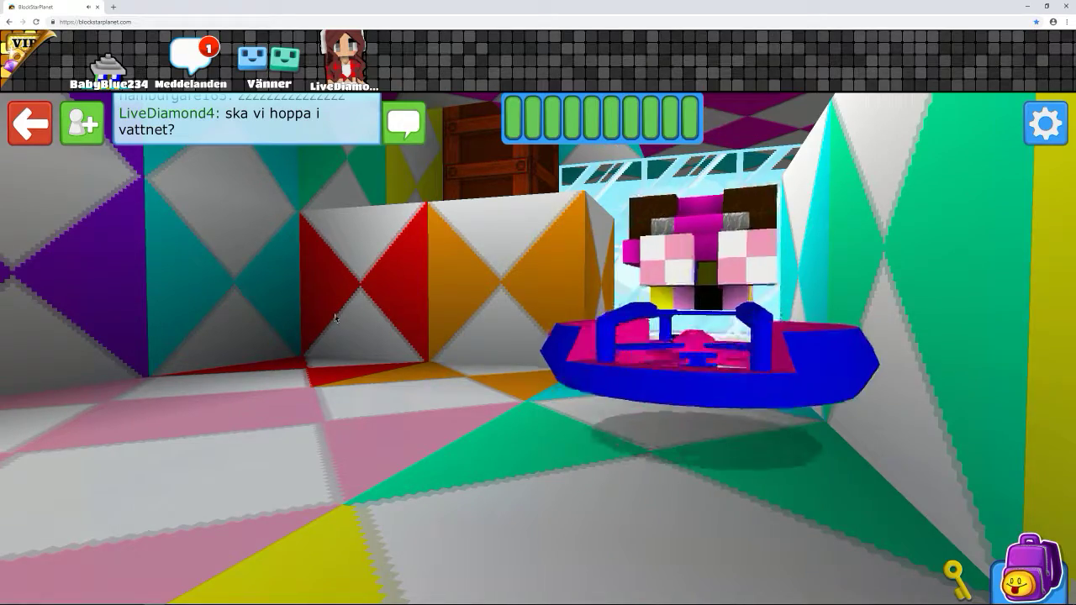
- Circle the pet's boat and line up behind LiveDiamond4 by the glass window
{"action": "key", "text": "w"}
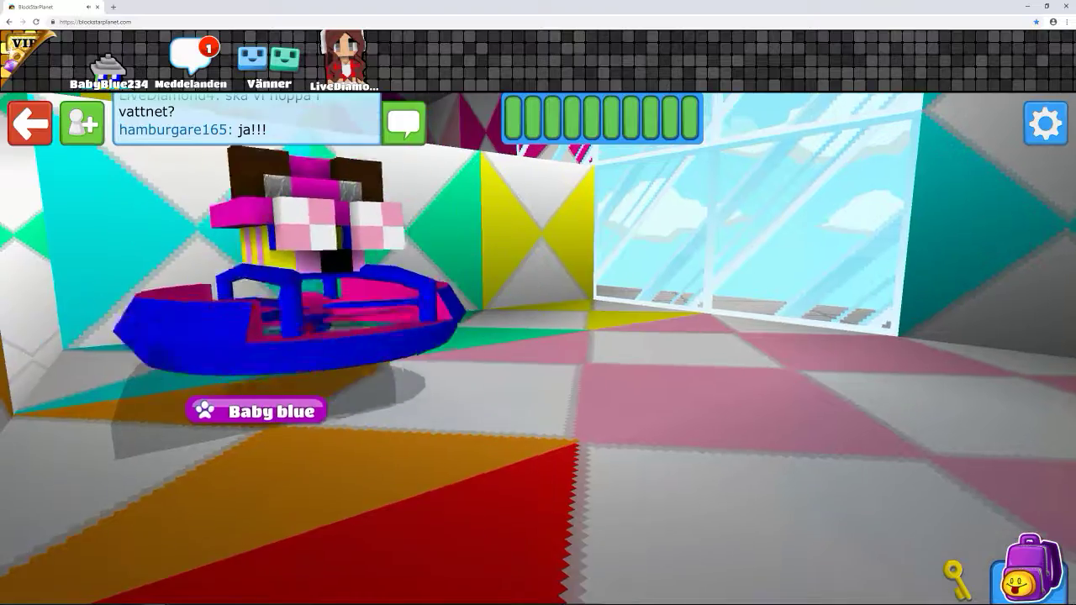
{"action": "key", "text": "w"}
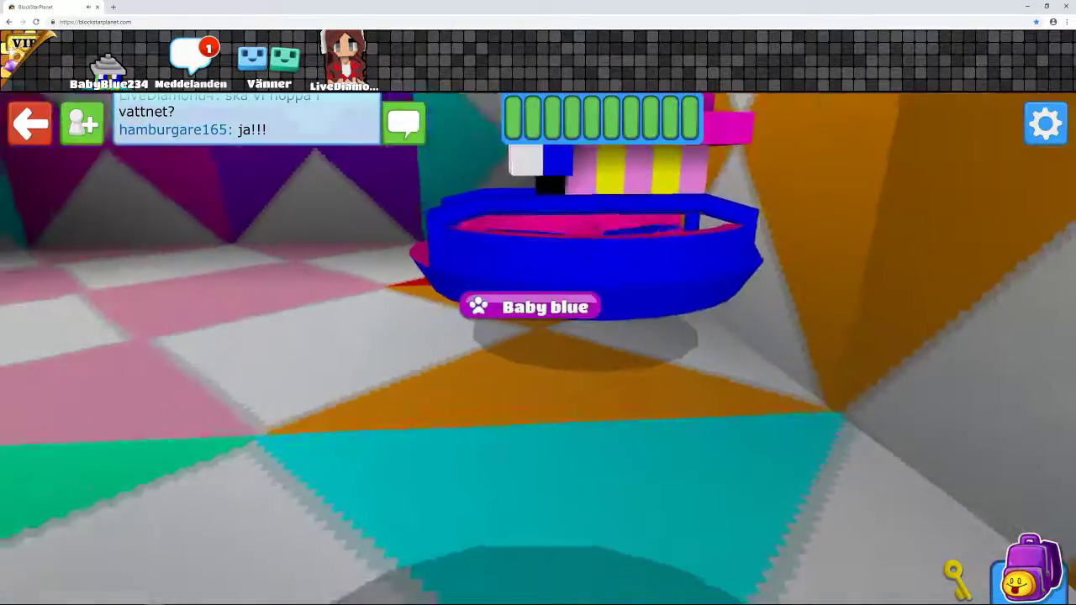
{"action": "key", "text": "w"}
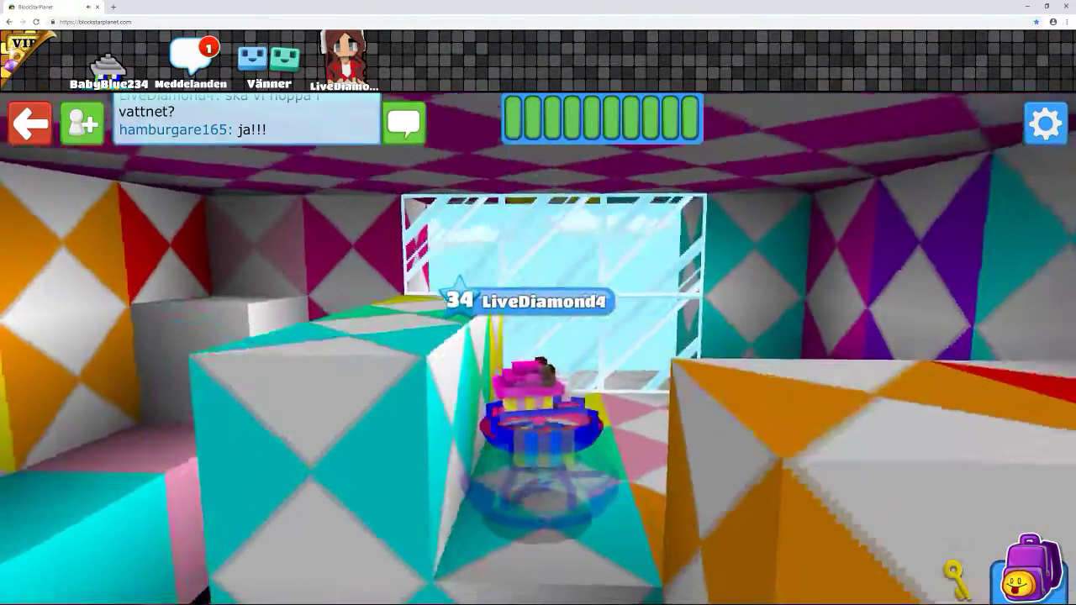
{"action": "key", "text": "w"}
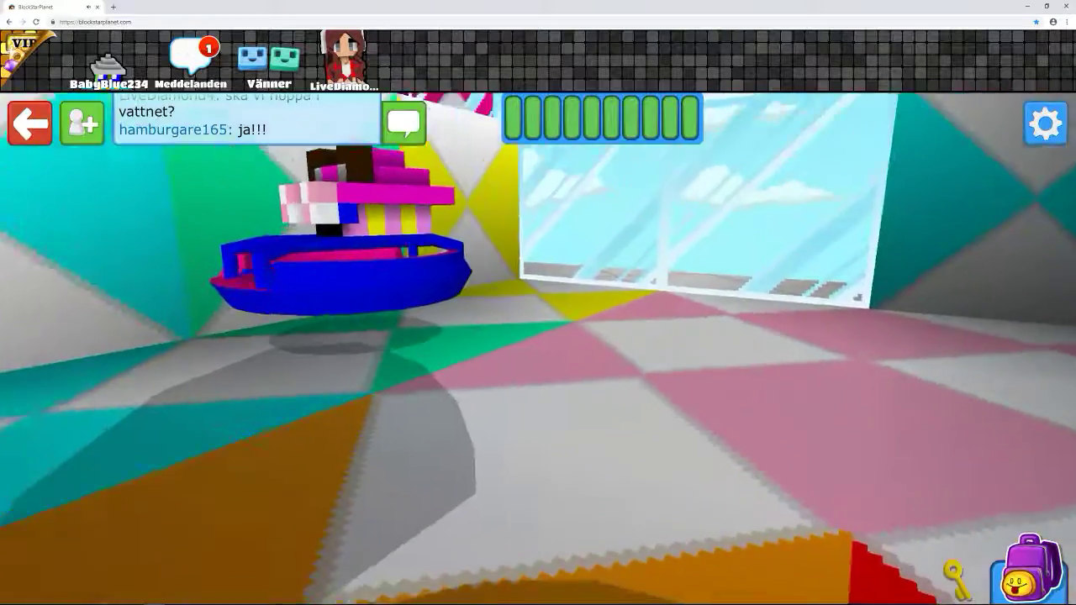
{"action": "key", "text": "w"}
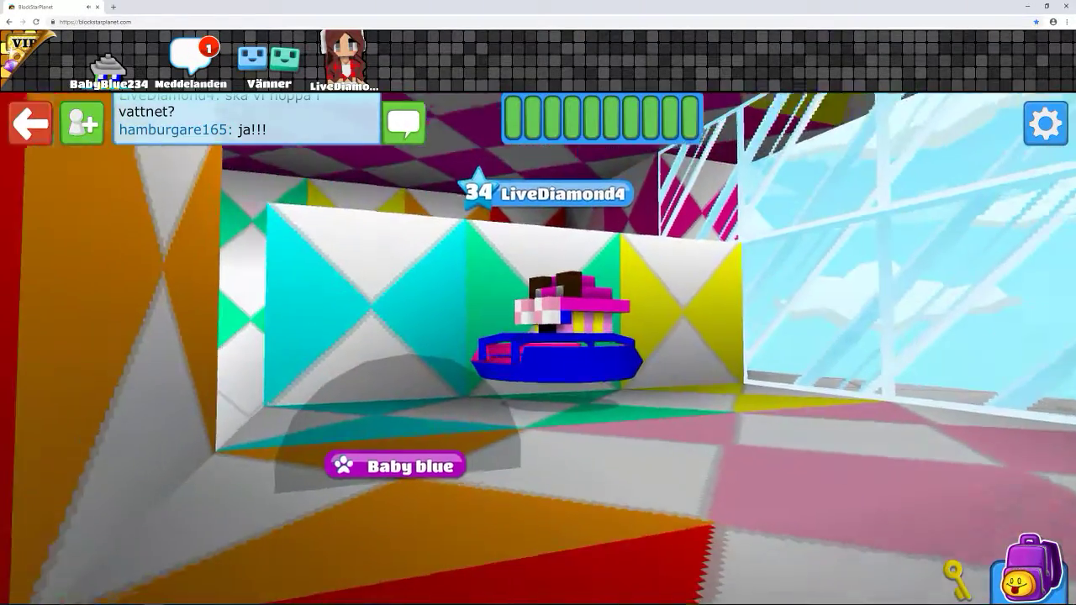
{"action": "key", "text": "w"}
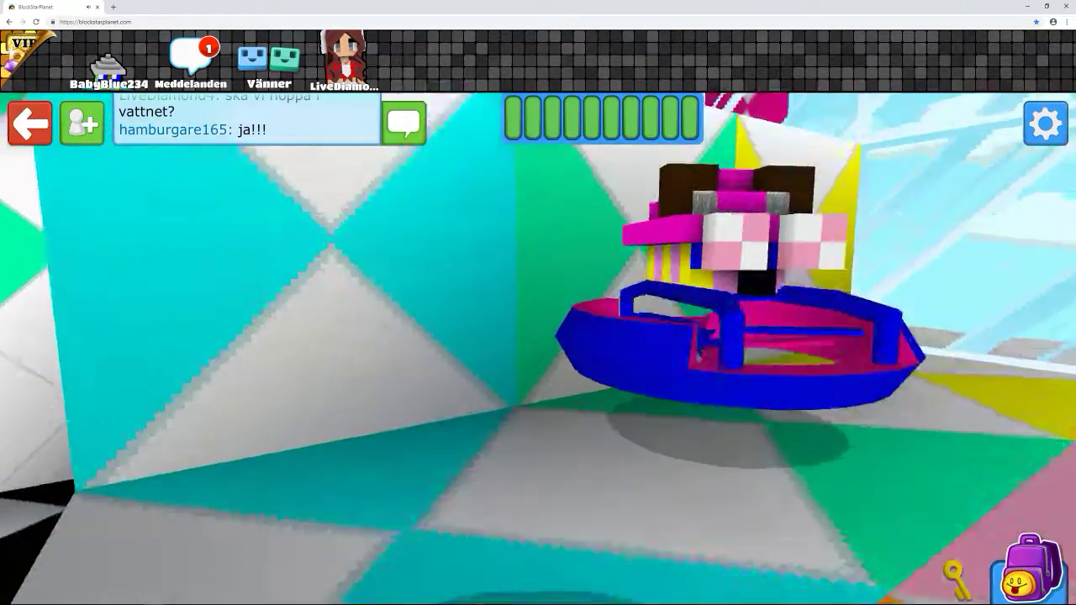
{"action": "key", "text": "s"}
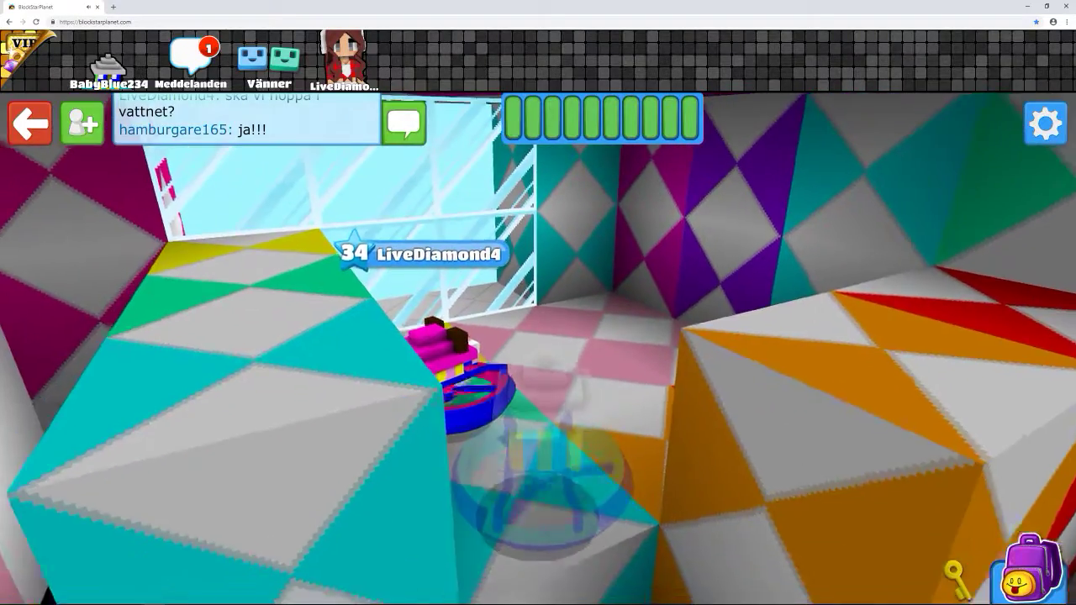
{"action": "key", "text": "w"}
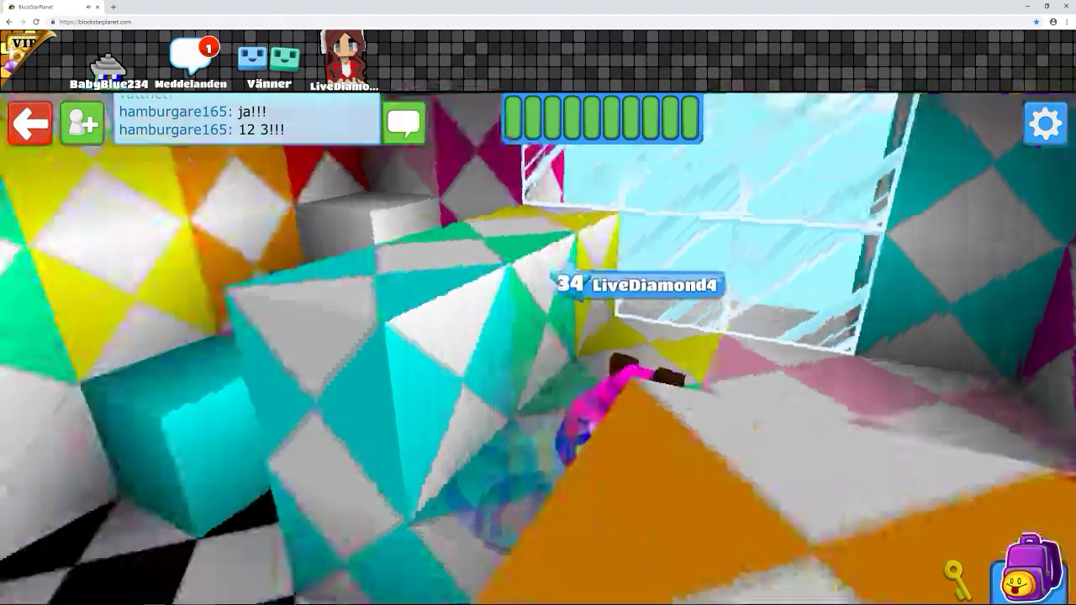
- Move the avatar to the glass window and tilt the view up toward the chocolate box
{"action": "left_click_drag", "start_coordinate": [590, 302], "coordinate": [336, 302]}
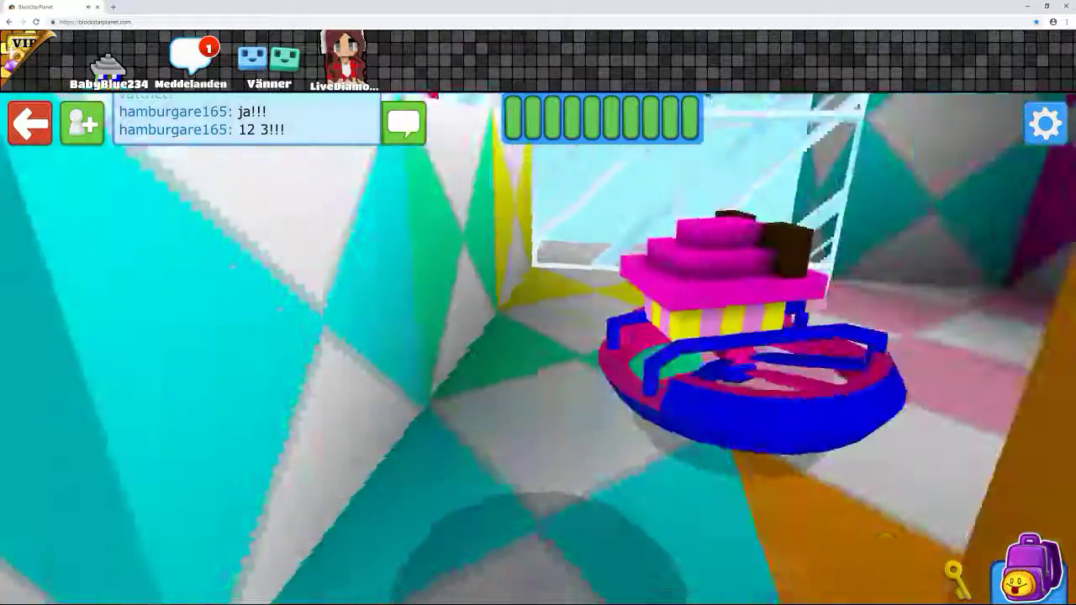
{"action": "left_click_drag", "start_coordinate": [588, 303], "coordinate": [337, 302]}
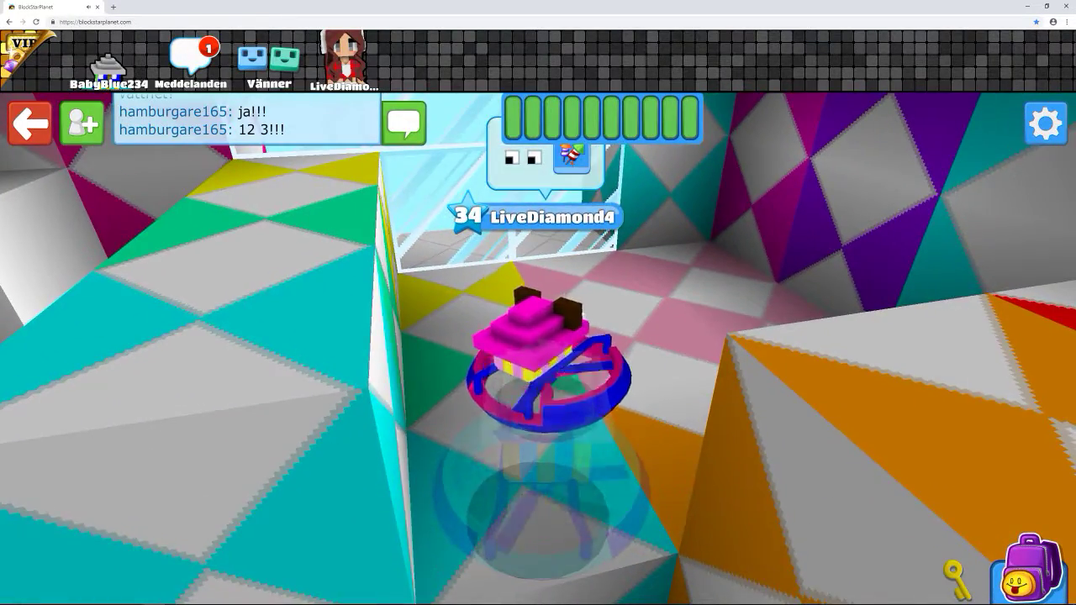
{"action": "key", "text": "w"}
{"action": "key", "text": "a"}
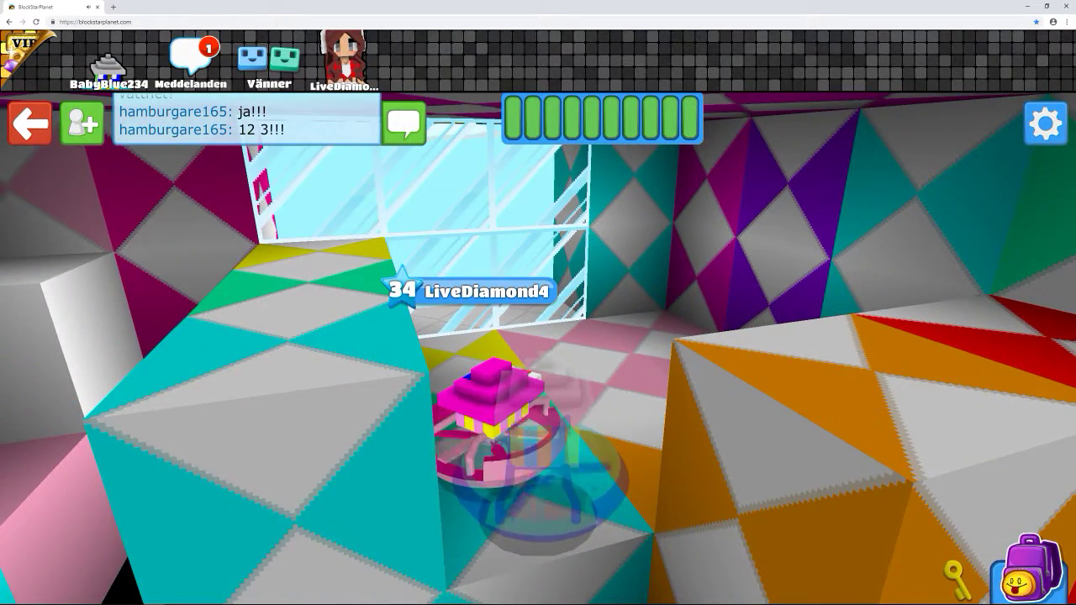
{"action": "key", "text": "a"}
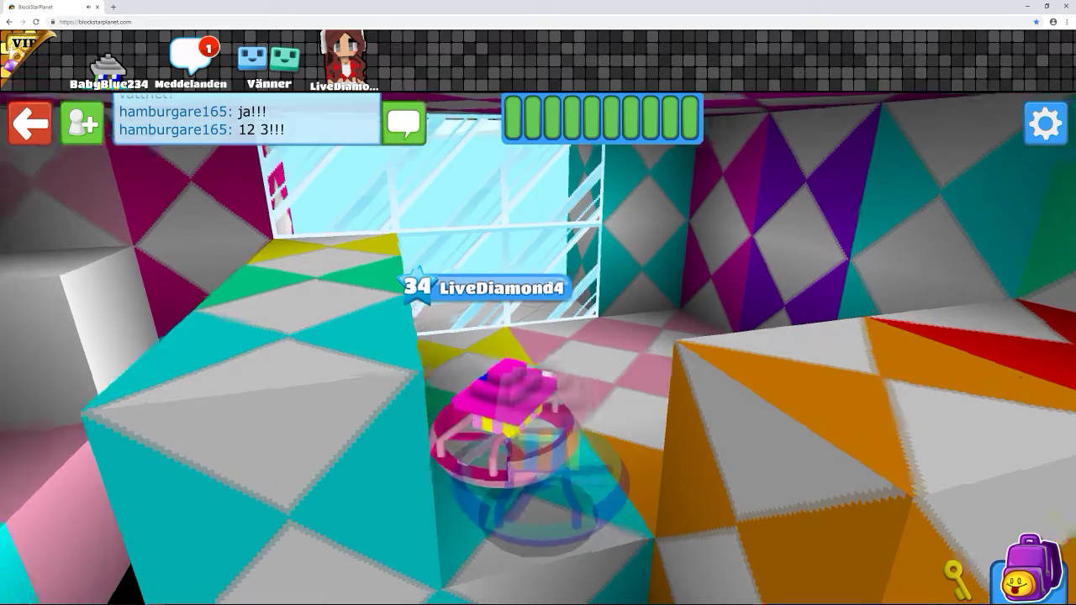
{"action": "left_click_drag", "start_coordinate": [538, 336], "coordinate": [252, 336]}
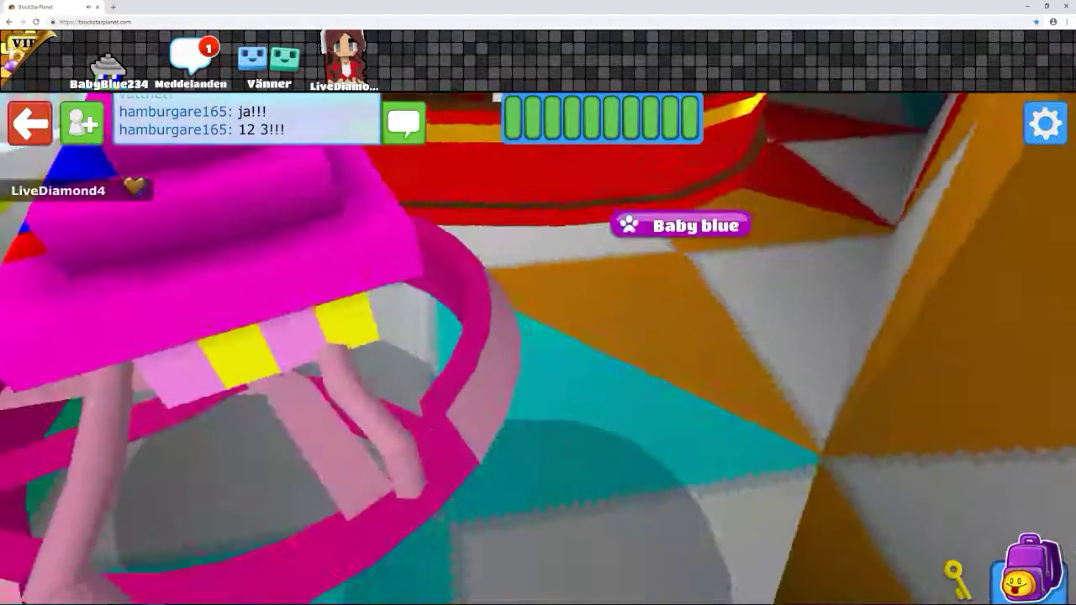
{"action": "left_click_drag", "start_coordinate": [538, 337], "coordinate": [258, 277]}
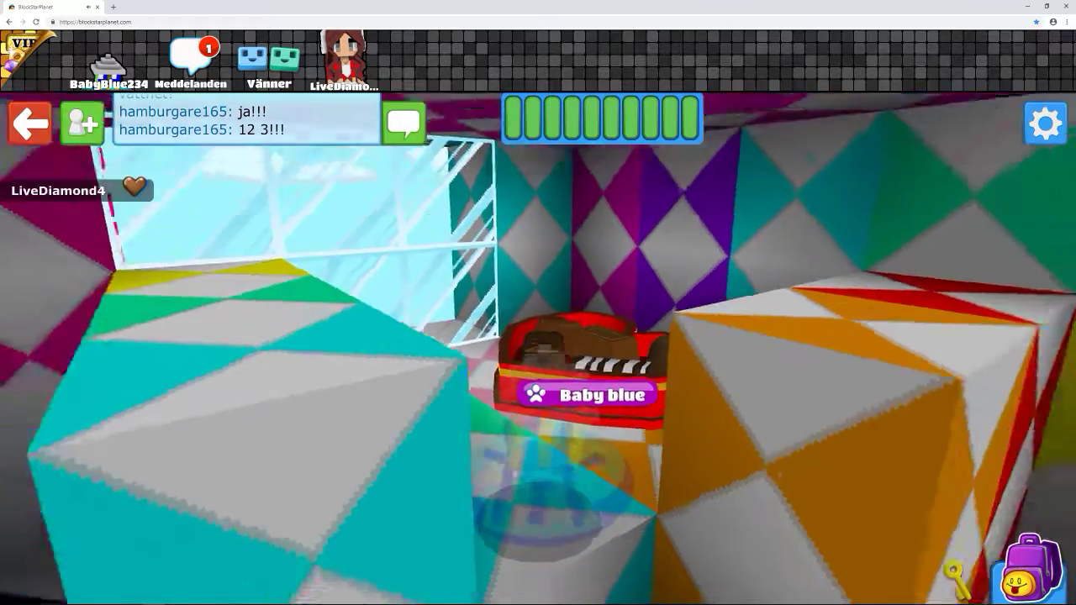
{"action": "left_click_drag", "start_coordinate": [683, 382], "coordinate": [608, 280]}
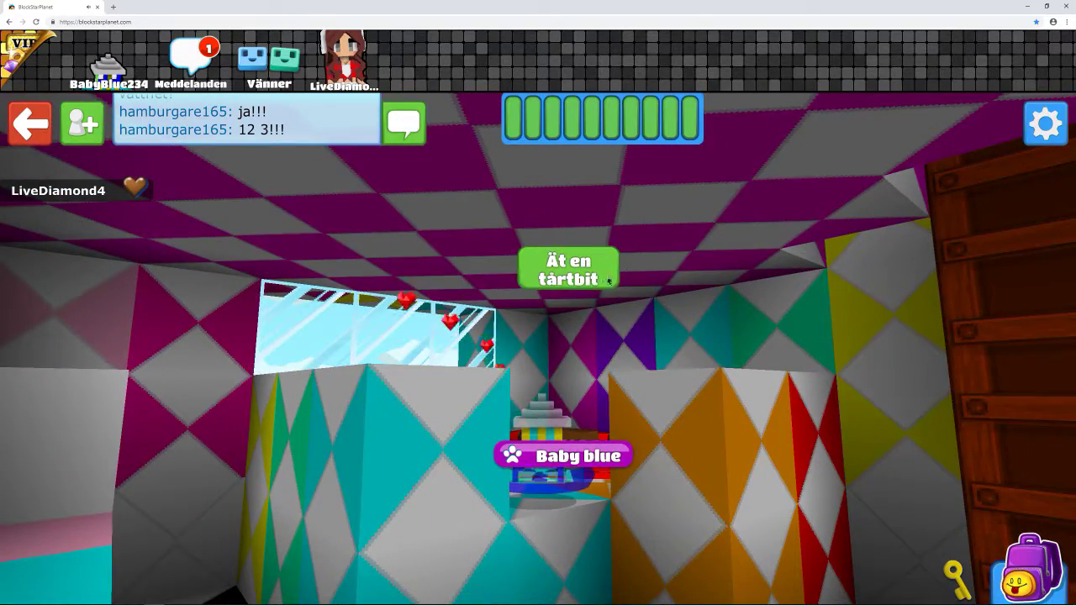
- Eat a piece of cake with 'Ät en tårtbit', then close the accidental browser context menu
{"action": "left_click", "coordinate": [568, 267]}
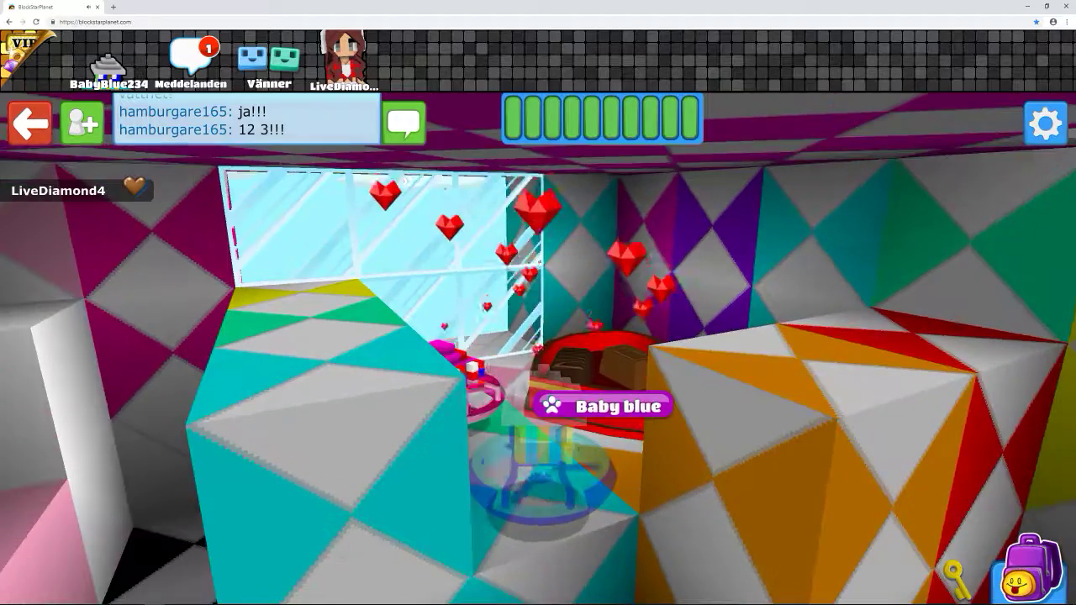
{"action": "left_click_drag", "start_coordinate": [731, 347], "coordinate": [656, 370]}
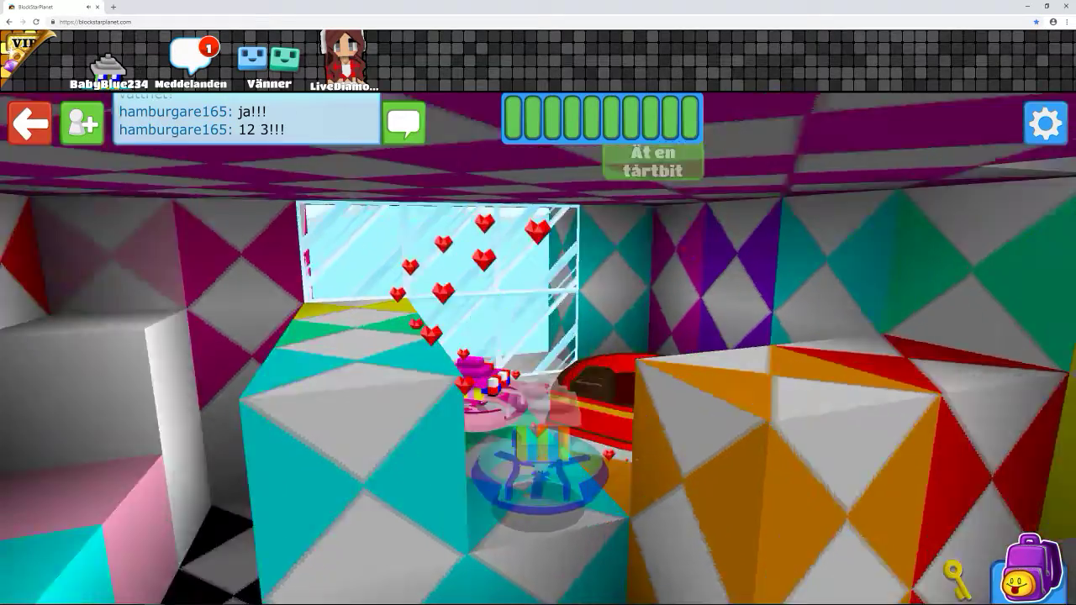
{"action": "mouse_move", "coordinate": [768, 329]}
{"action": "left_mouse_down"}
{"action": "mouse_move", "coordinate": [496, 469]}
{"action": "mouse_move", "coordinate": [538, 336]}
{"action": "mouse_move", "coordinate": [538, 252]}
{"action": "mouse_move", "coordinate": [538, 353]}
{"action": "mouse_move", "coordinate": [538, 252]}
{"action": "left_mouse_up"}
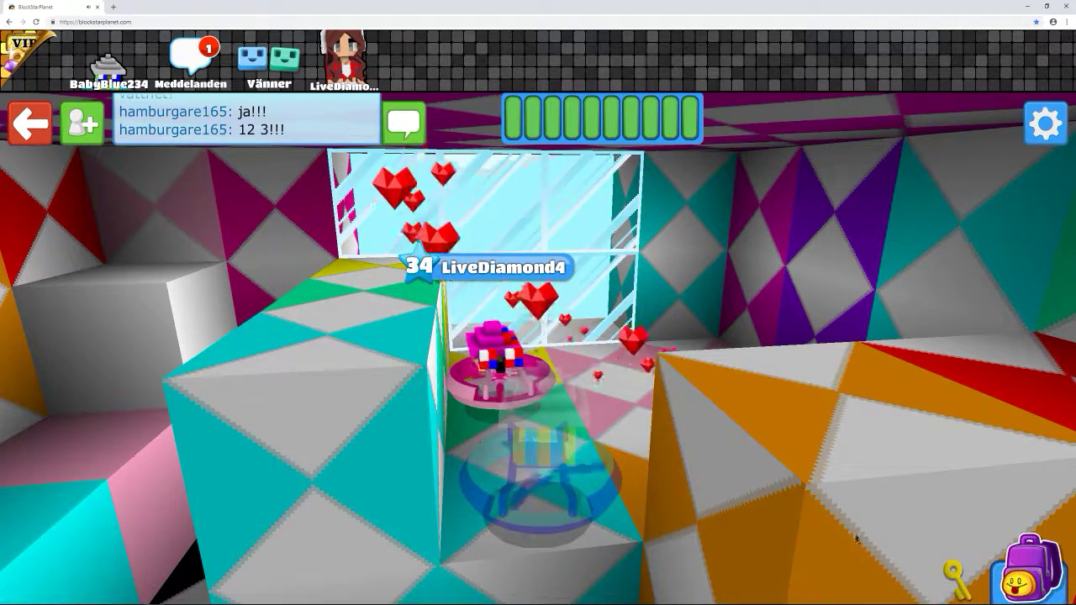
{"action": "right_click", "coordinate": [830, 503]}
{"action": "left_click", "coordinate": [1033, 343]}
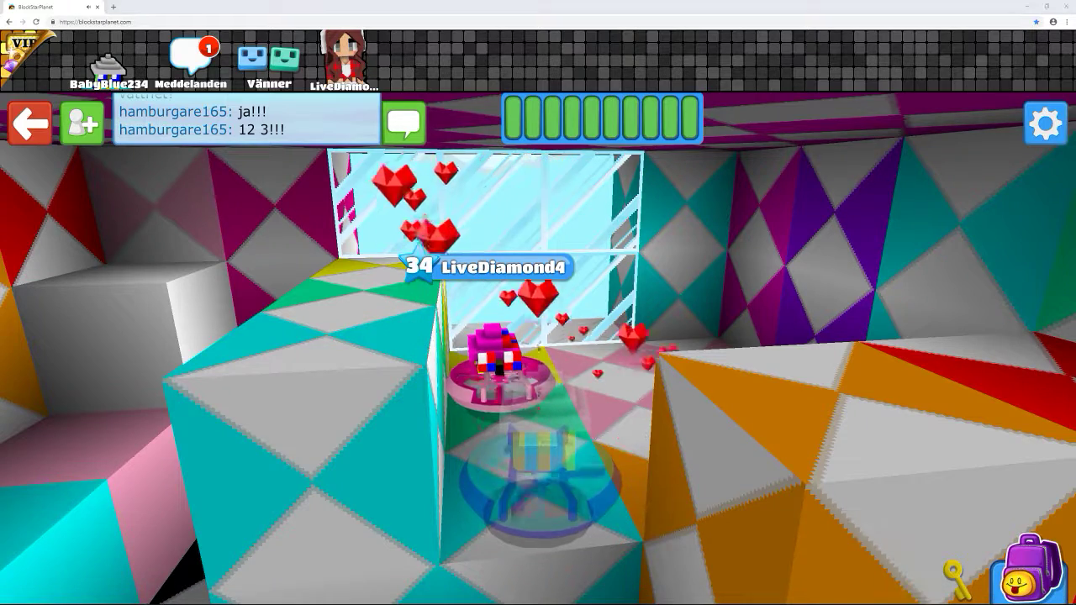